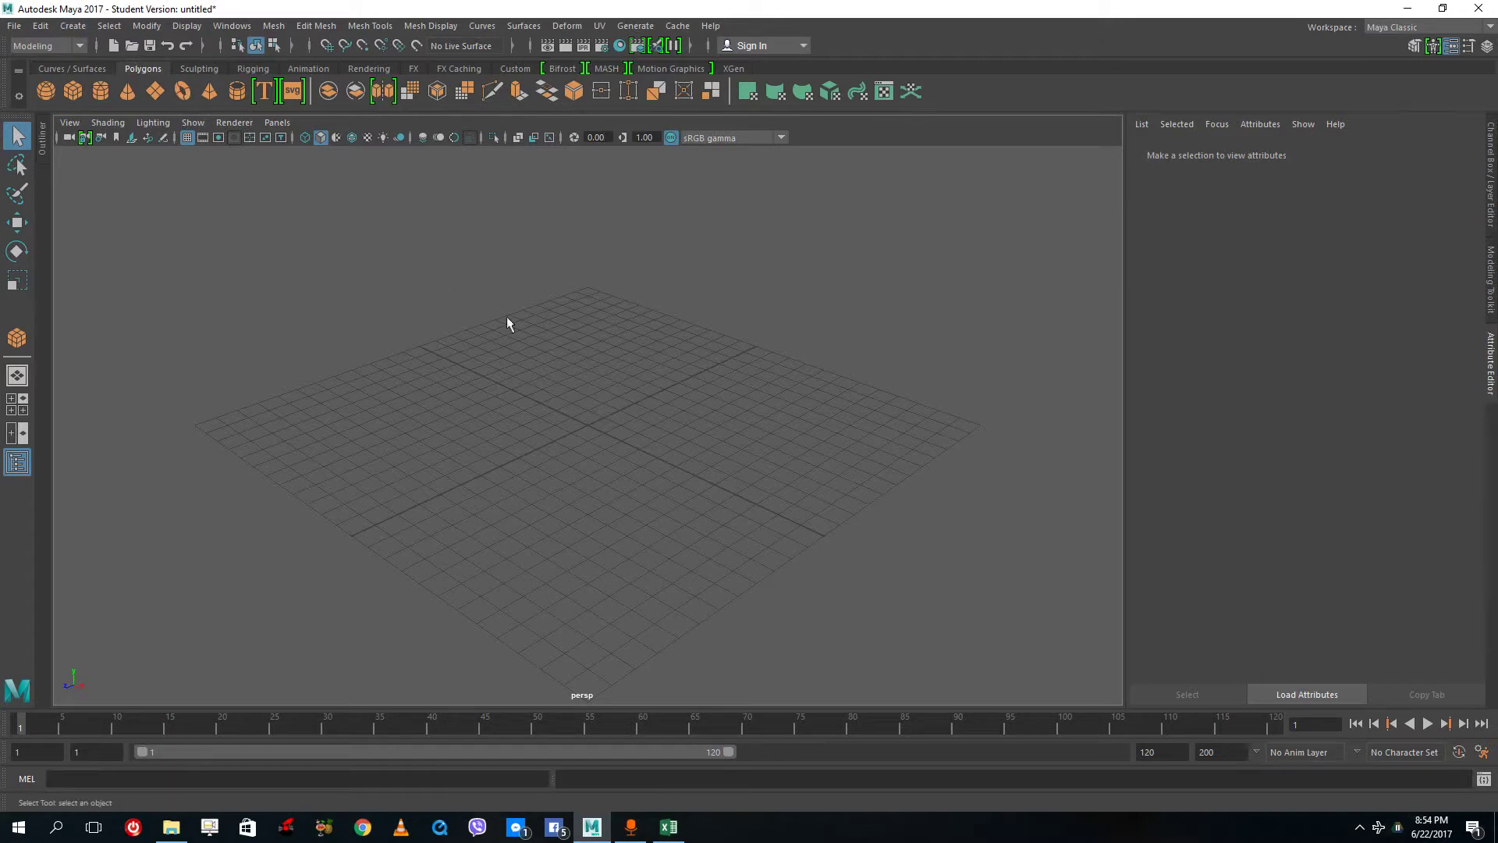
pyautogui.click(240, 123)
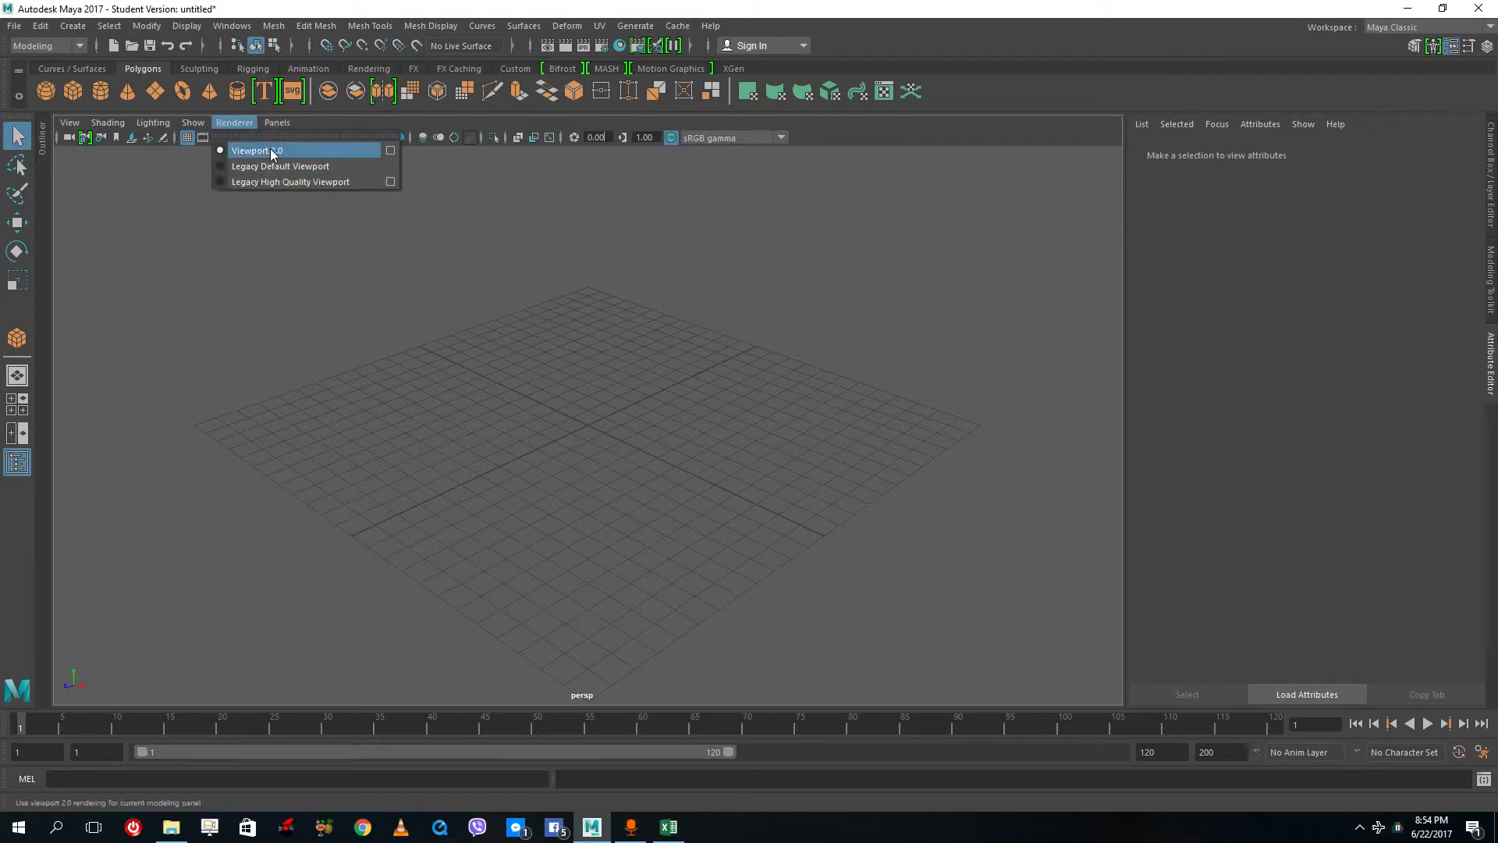
pyautogui.click(587, 448)
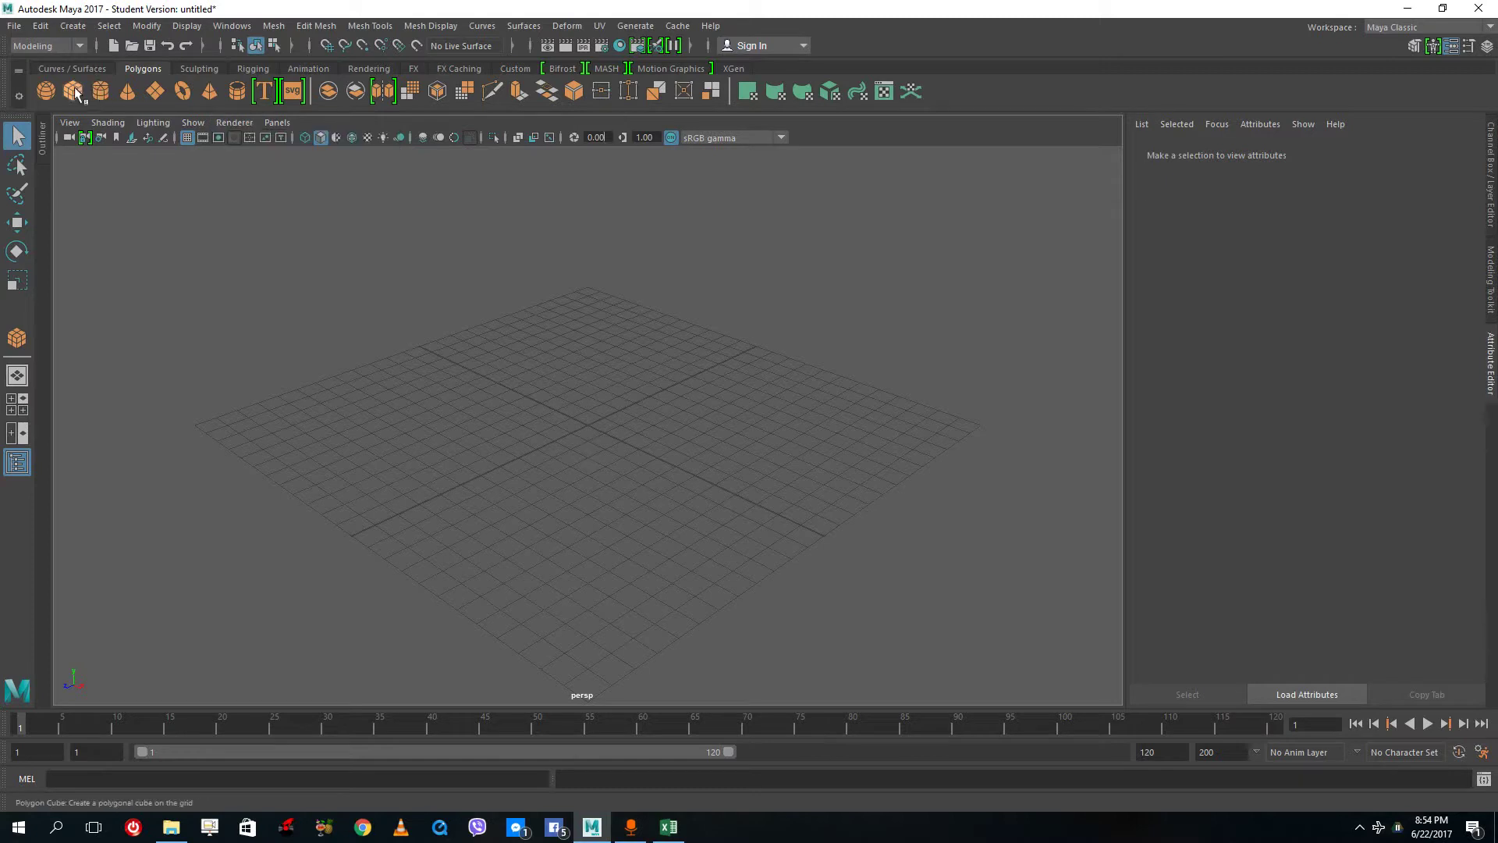
# Create a polygon plane covering the whole grid and a polygon sphere standing on it.
pyautogui.click(154, 92)
pyautogui.moveTo(195, 427); pyautogui.dragTo(979, 433)
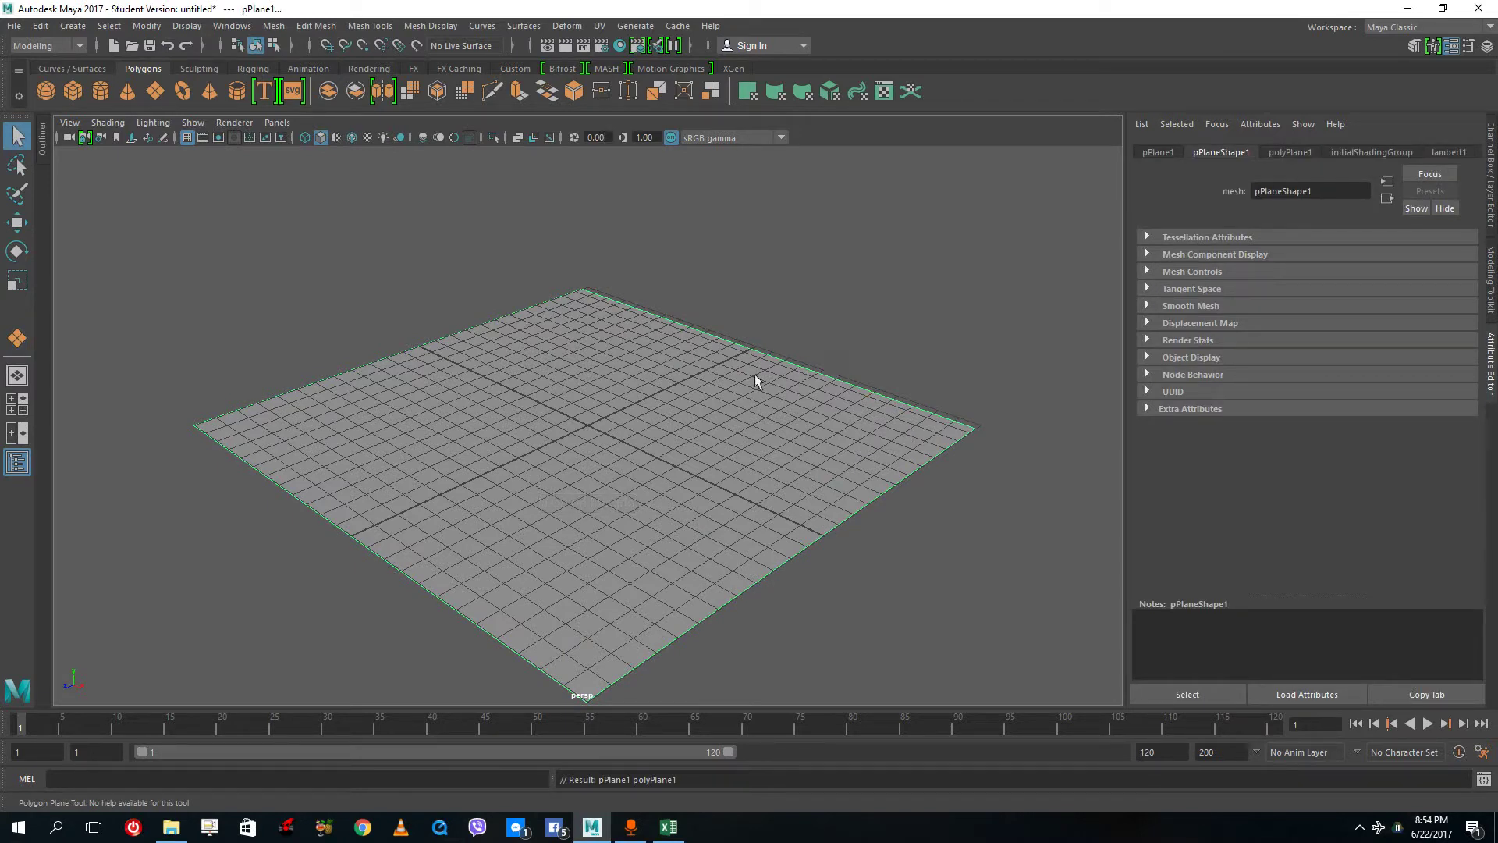
pyautogui.click(46, 91)
pyautogui.moveTo(490, 419); pyautogui.dragTo(526, 469)
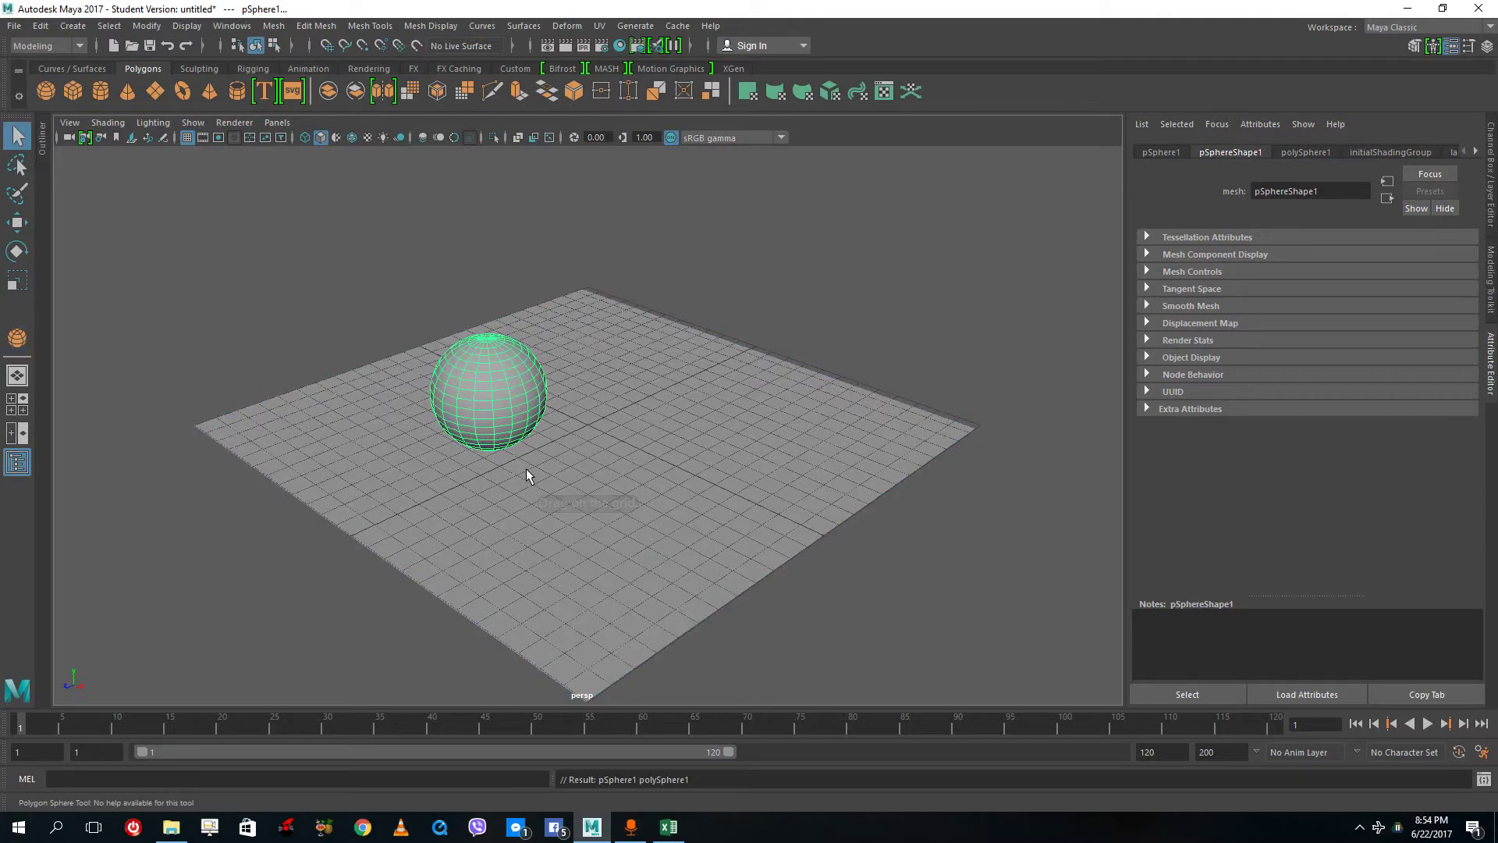
# Duplicate the sphere and move the copies to form a cluster of four spheres on the plane.
pyautogui.click(17, 222)
pyautogui.hotkey('ctrl', 'd')
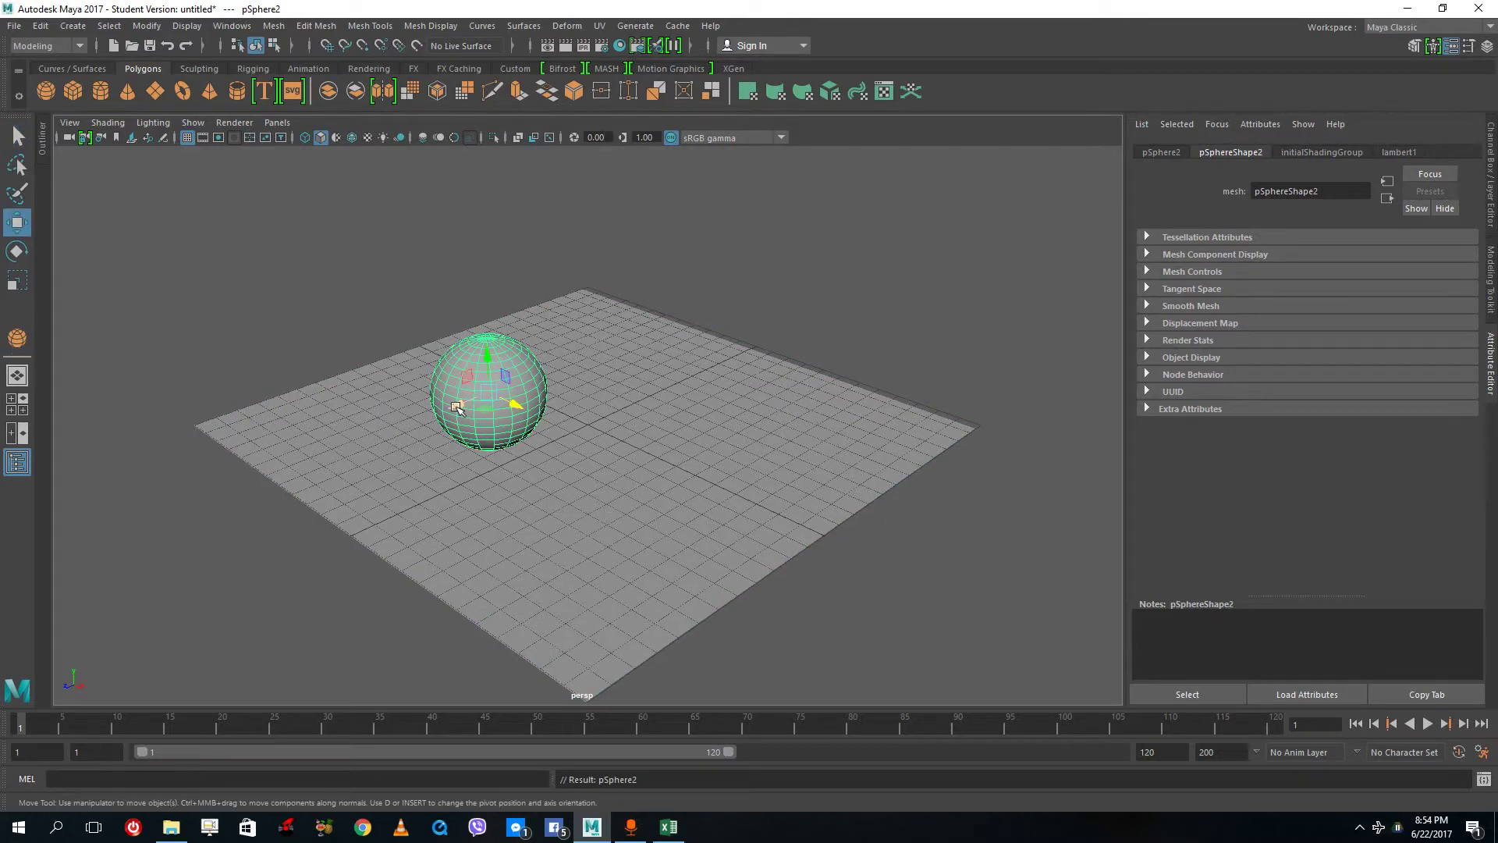
pyautogui.moveTo(466, 407); pyautogui.dragTo(592, 472)
pyautogui.click(518, 422)
pyautogui.hotkey('ctrl', 'd')
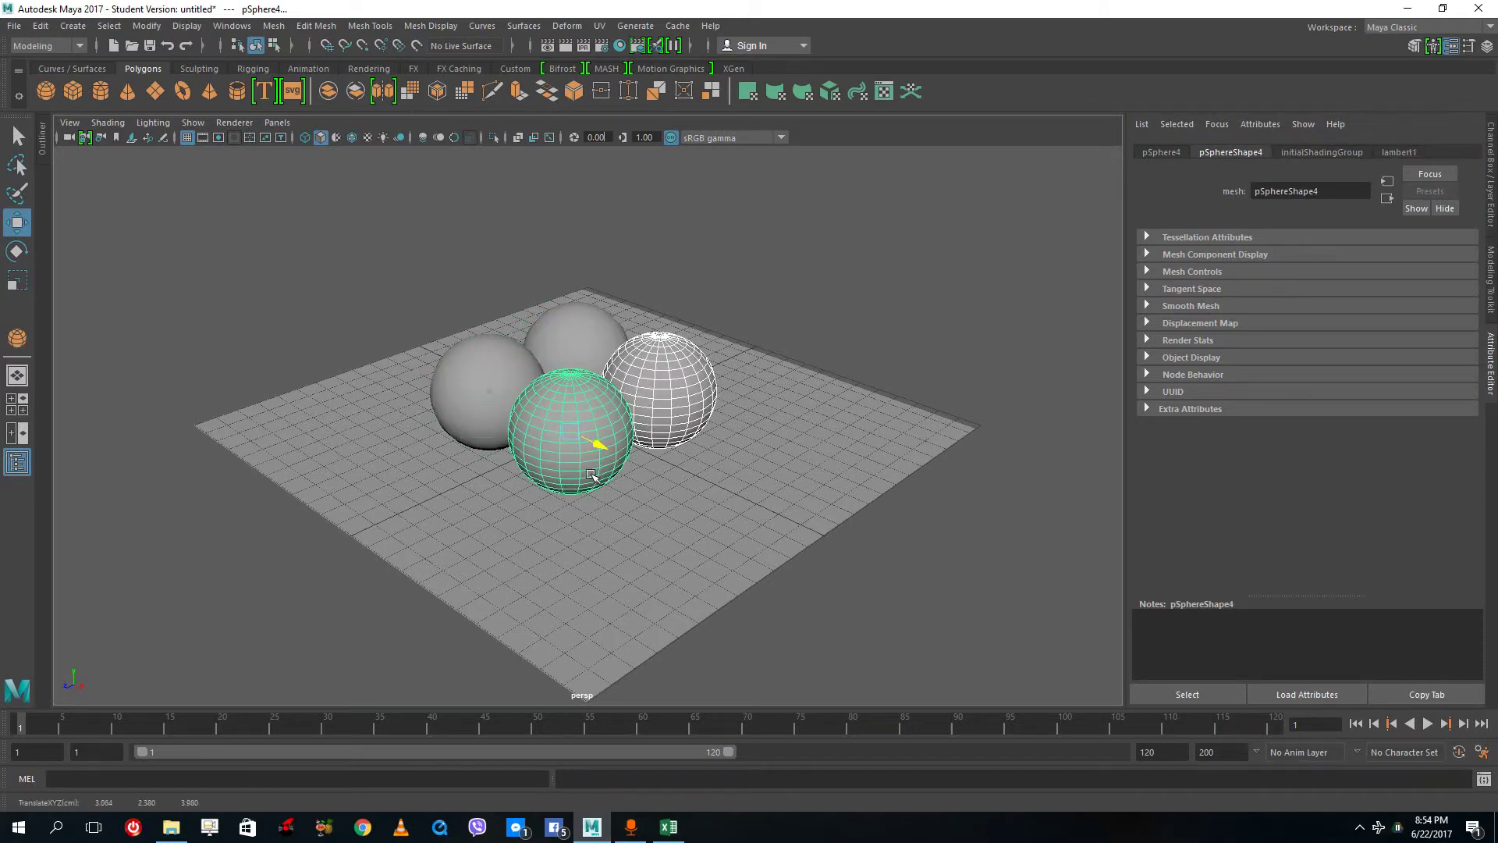
pyautogui.scroll(3, 776, 441)
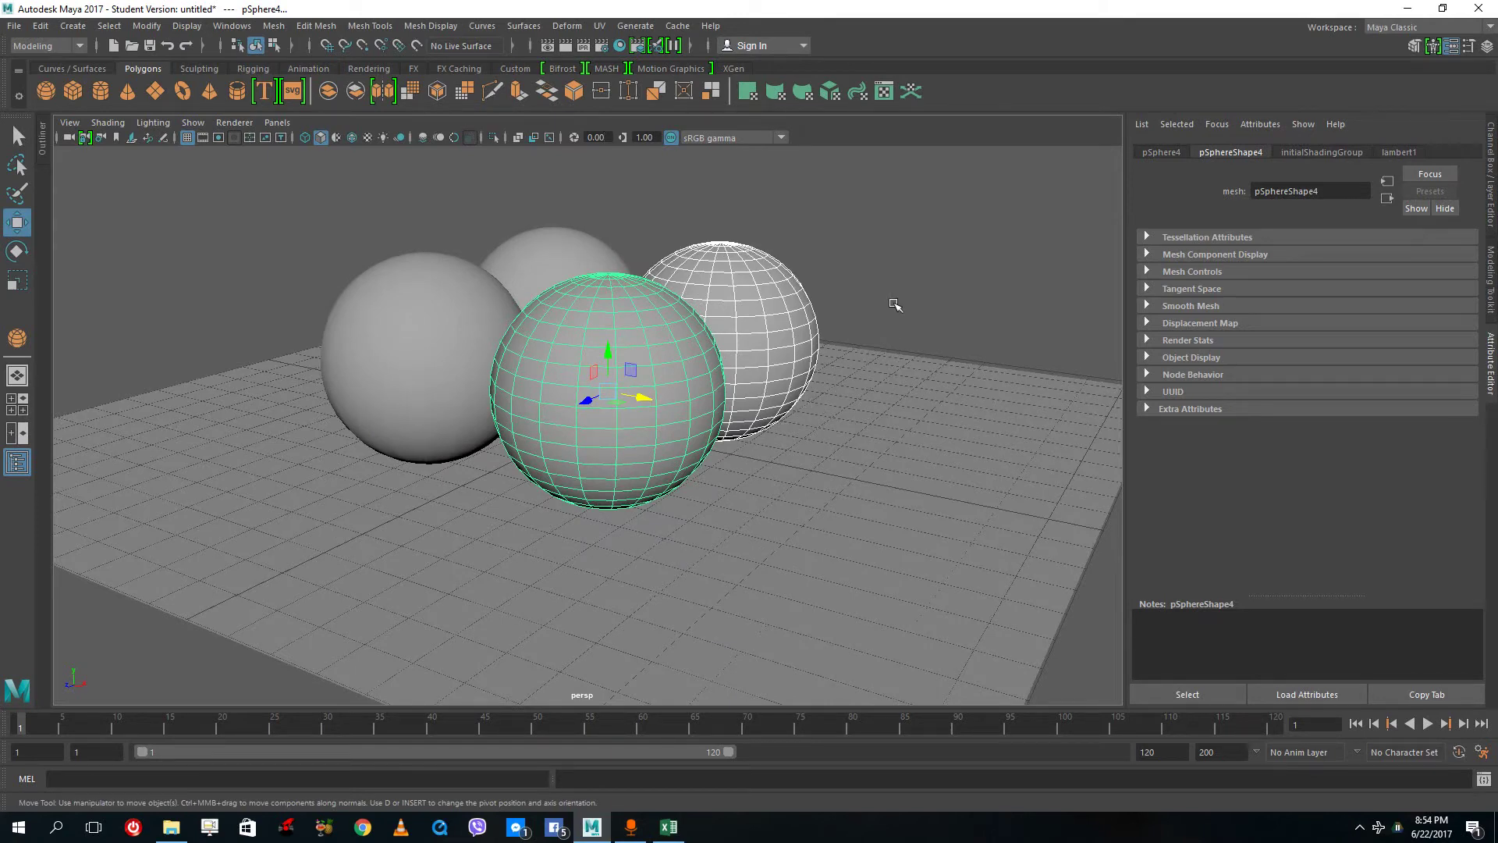
pyautogui.click(542, 258)
pyautogui.scroll(-5, 675, 254)
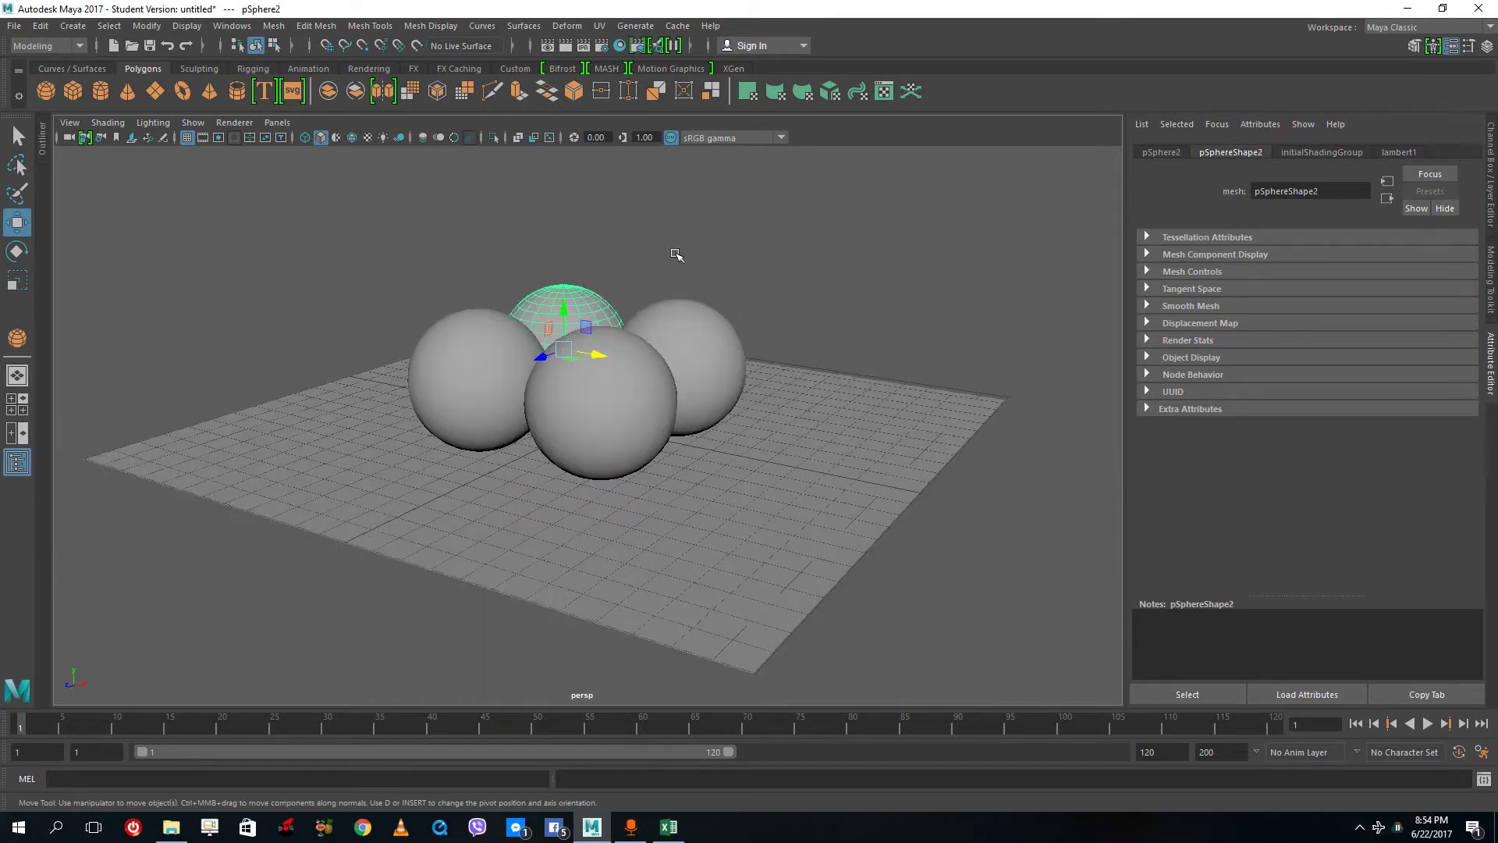
pyautogui.scroll(1, 711, 316)
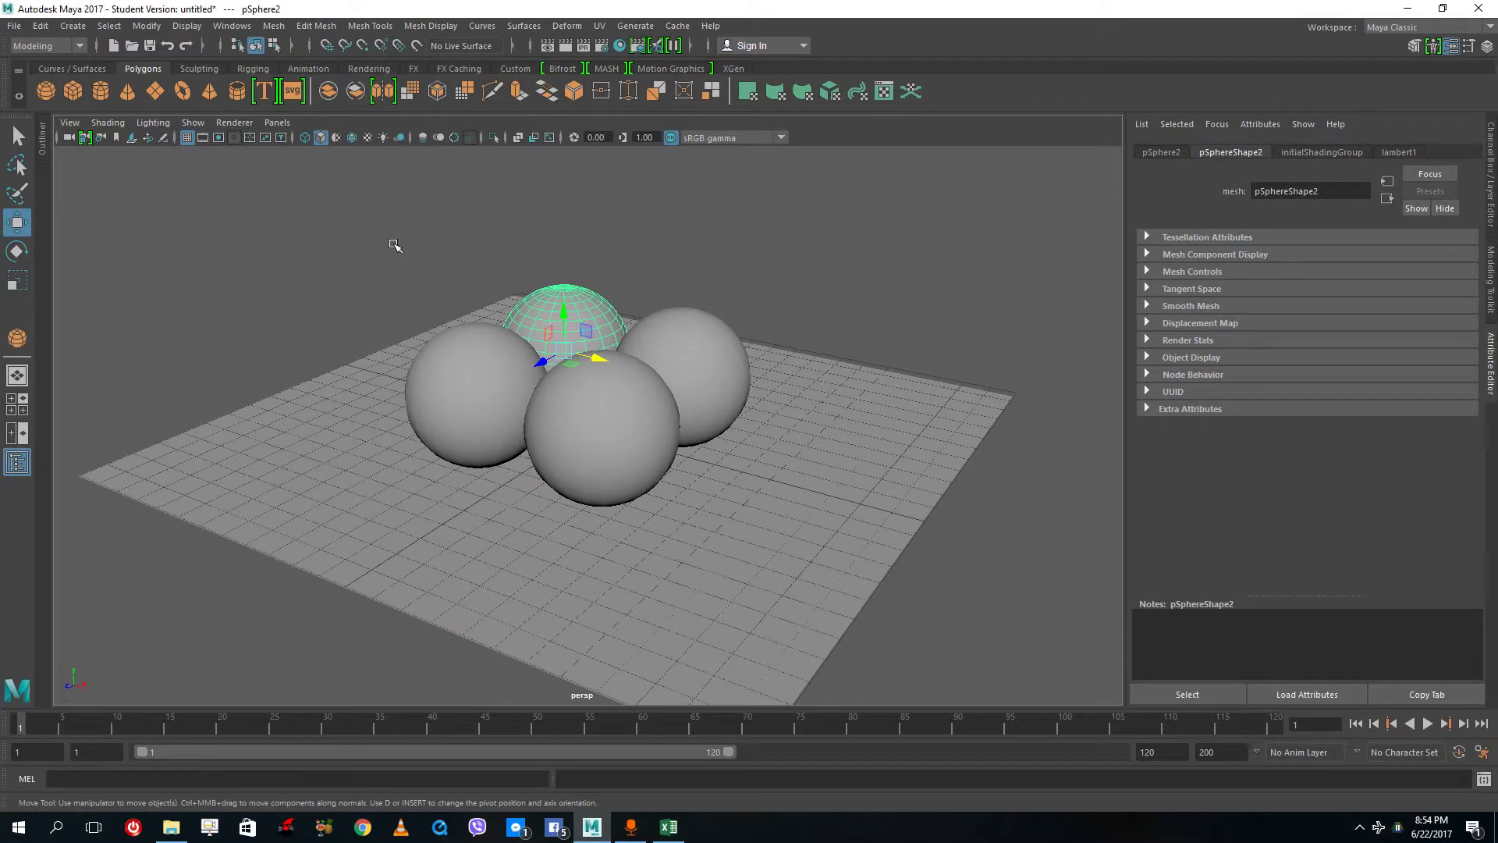
pyautogui.click(281, 159)
# Open the Viewport 2.0 renderer settings, move the window clear of the spheres and enlarge it.
pyautogui.click(193, 123)
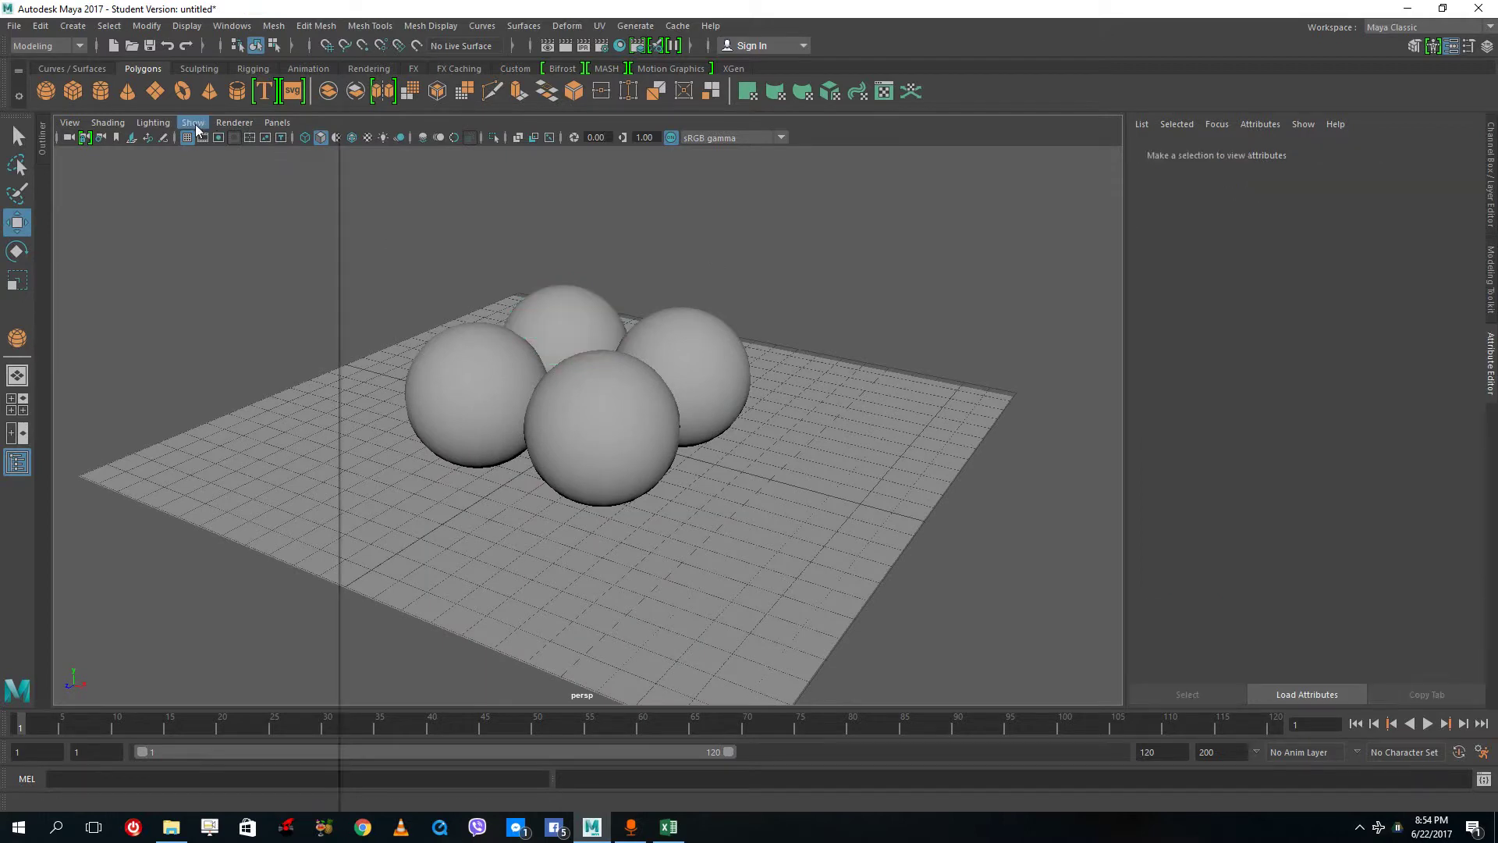
pyautogui.click(153, 122)
pyautogui.click(242, 123)
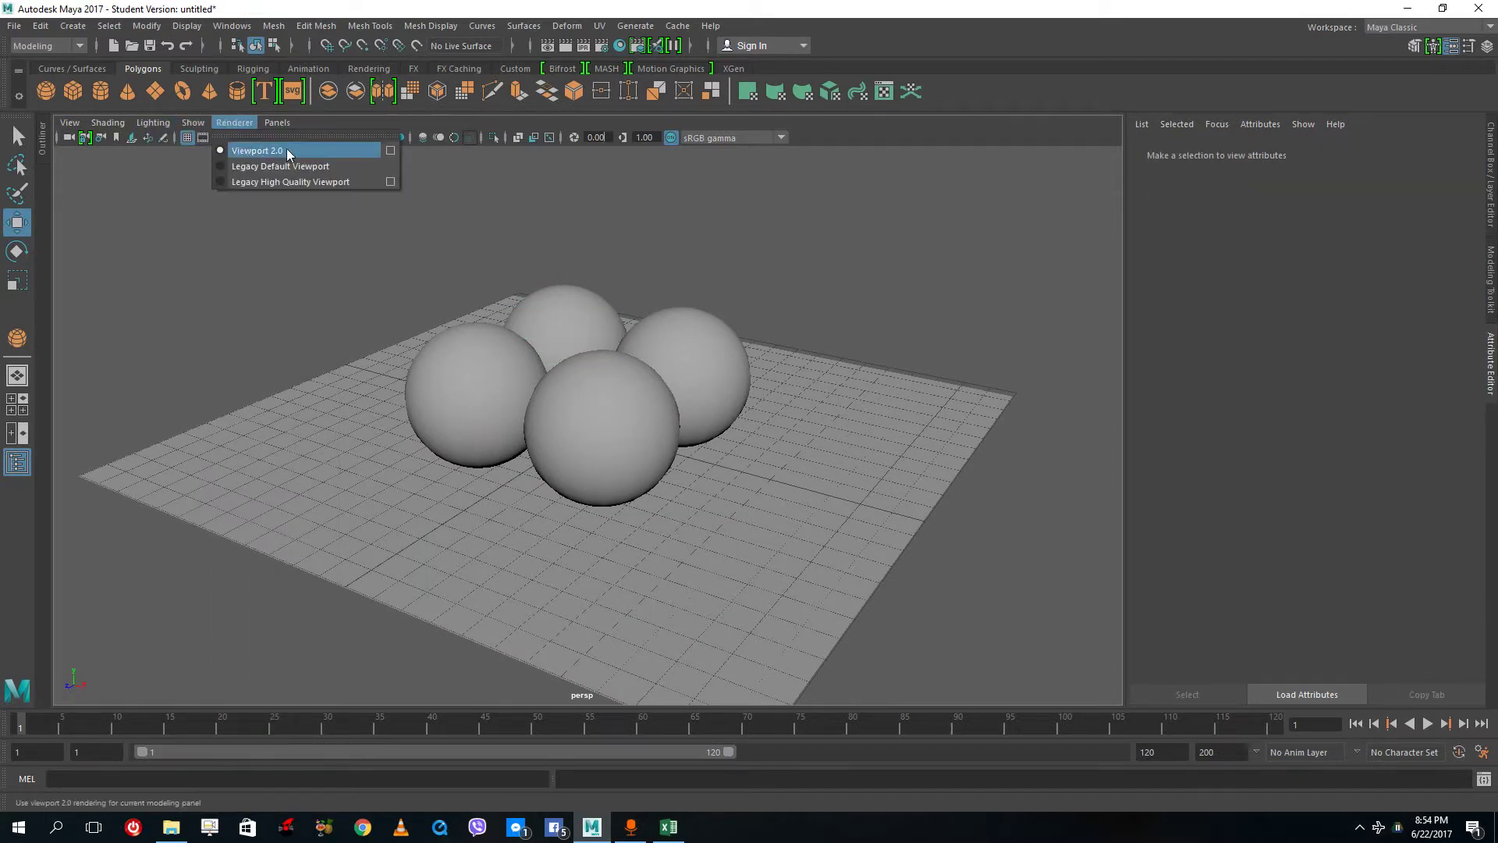
pyautogui.click(390, 149)
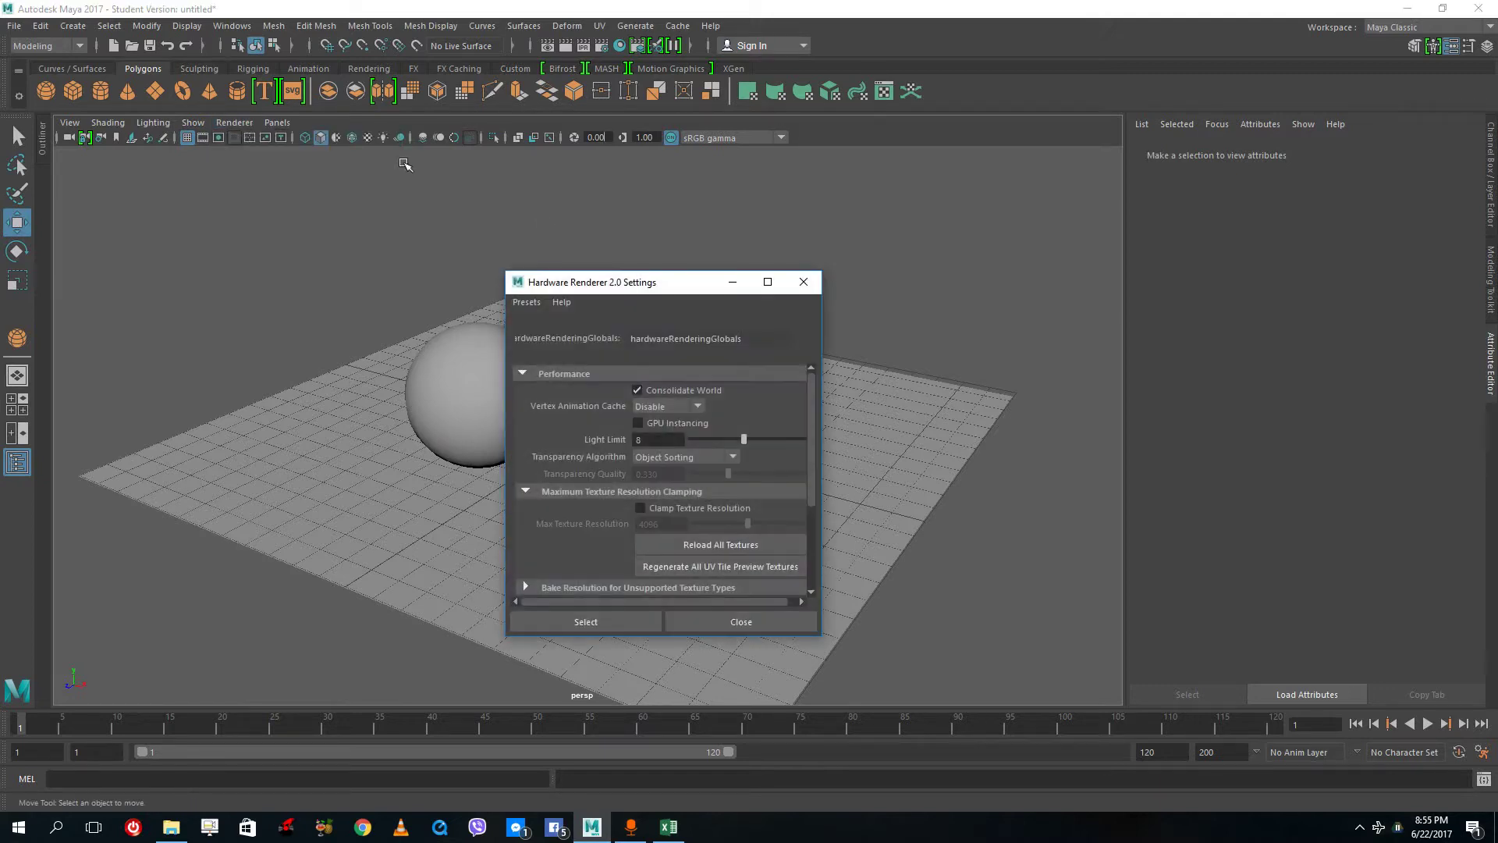
pyautogui.moveTo(695, 284); pyautogui.dragTo(1115, 244)
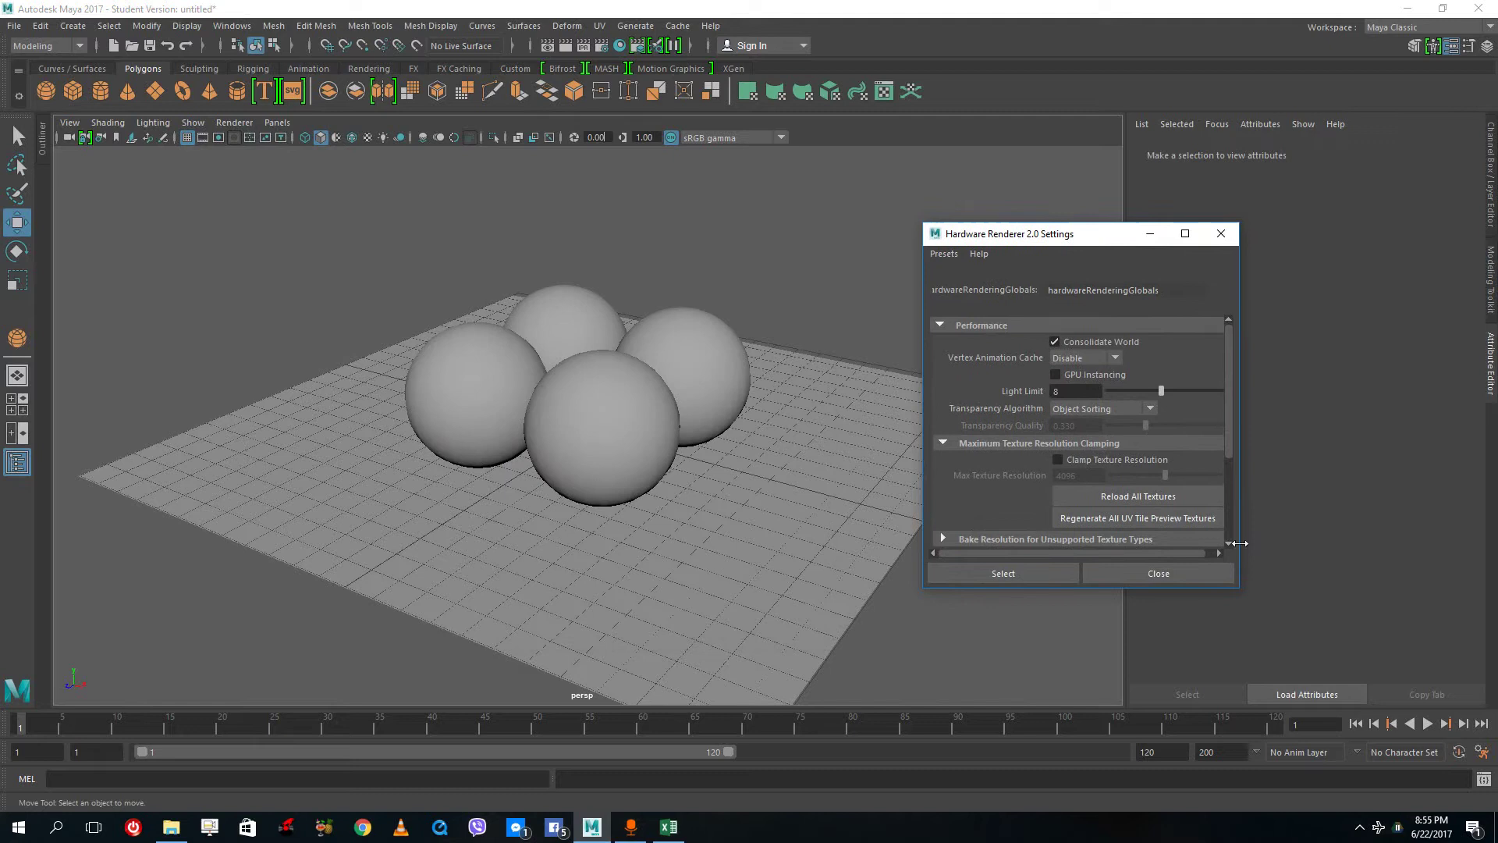
pyautogui.moveTo(1242, 592); pyautogui.dragTo(1371, 648)
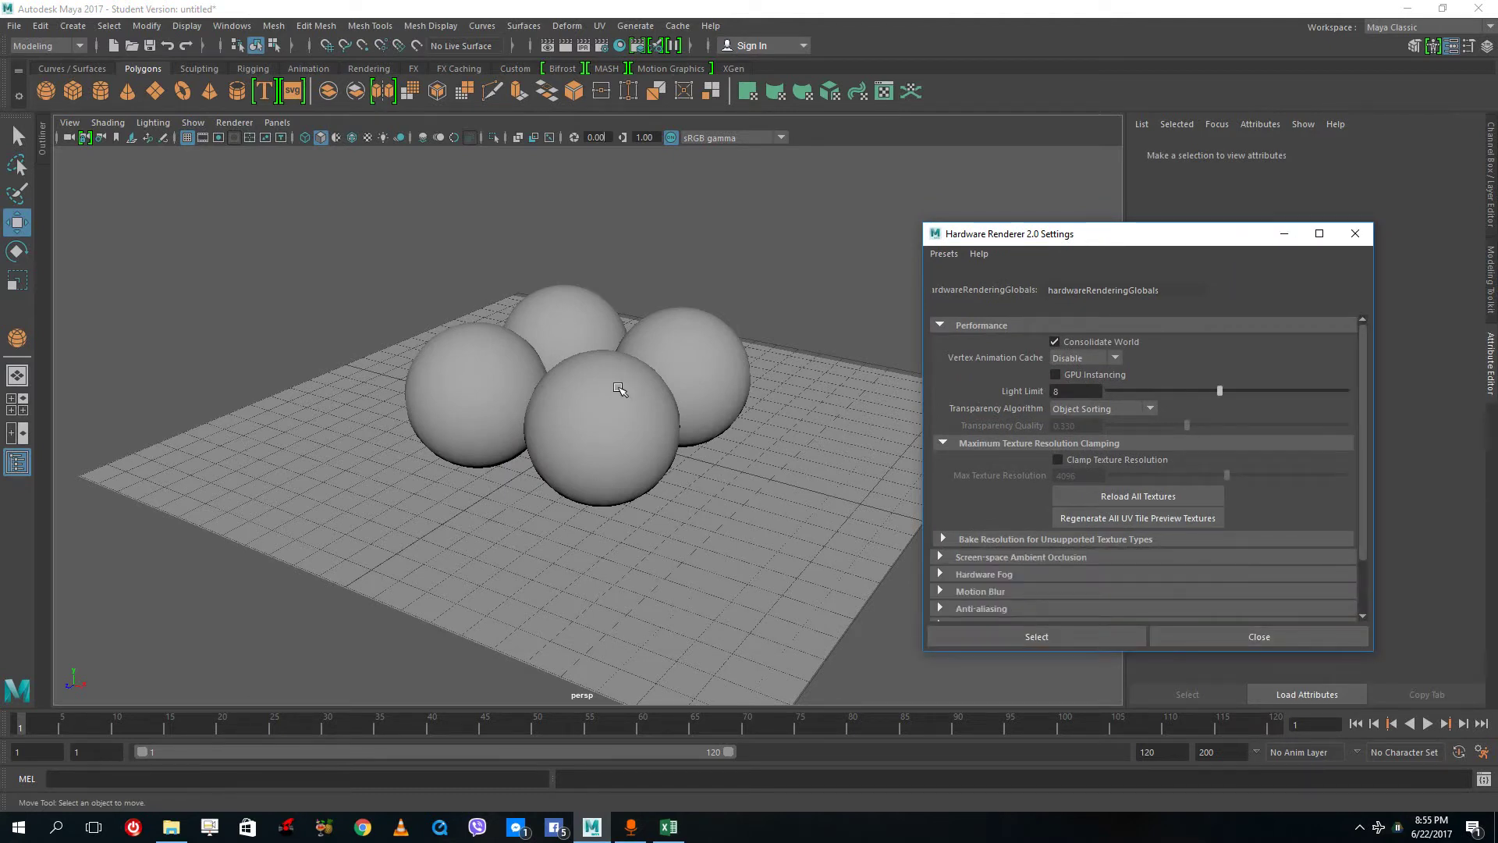
# Enable Smooth Wireframe and Multisampling Anti-aliasing for the viewport, with a sample count of 16.
pyautogui.scroll(4, 612, 386)
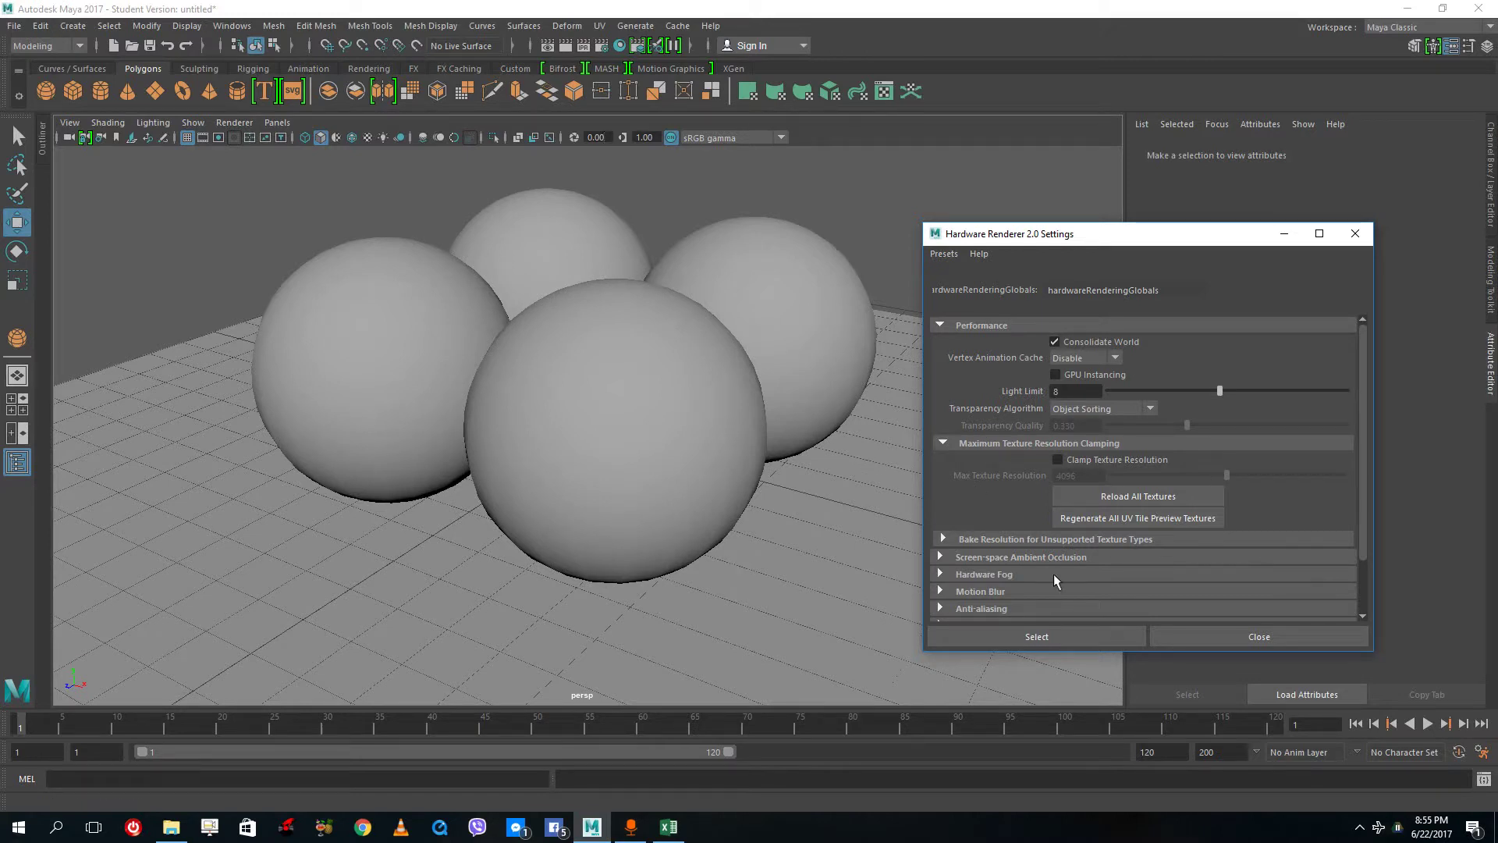
pyautogui.scroll(-3, 1023, 596)
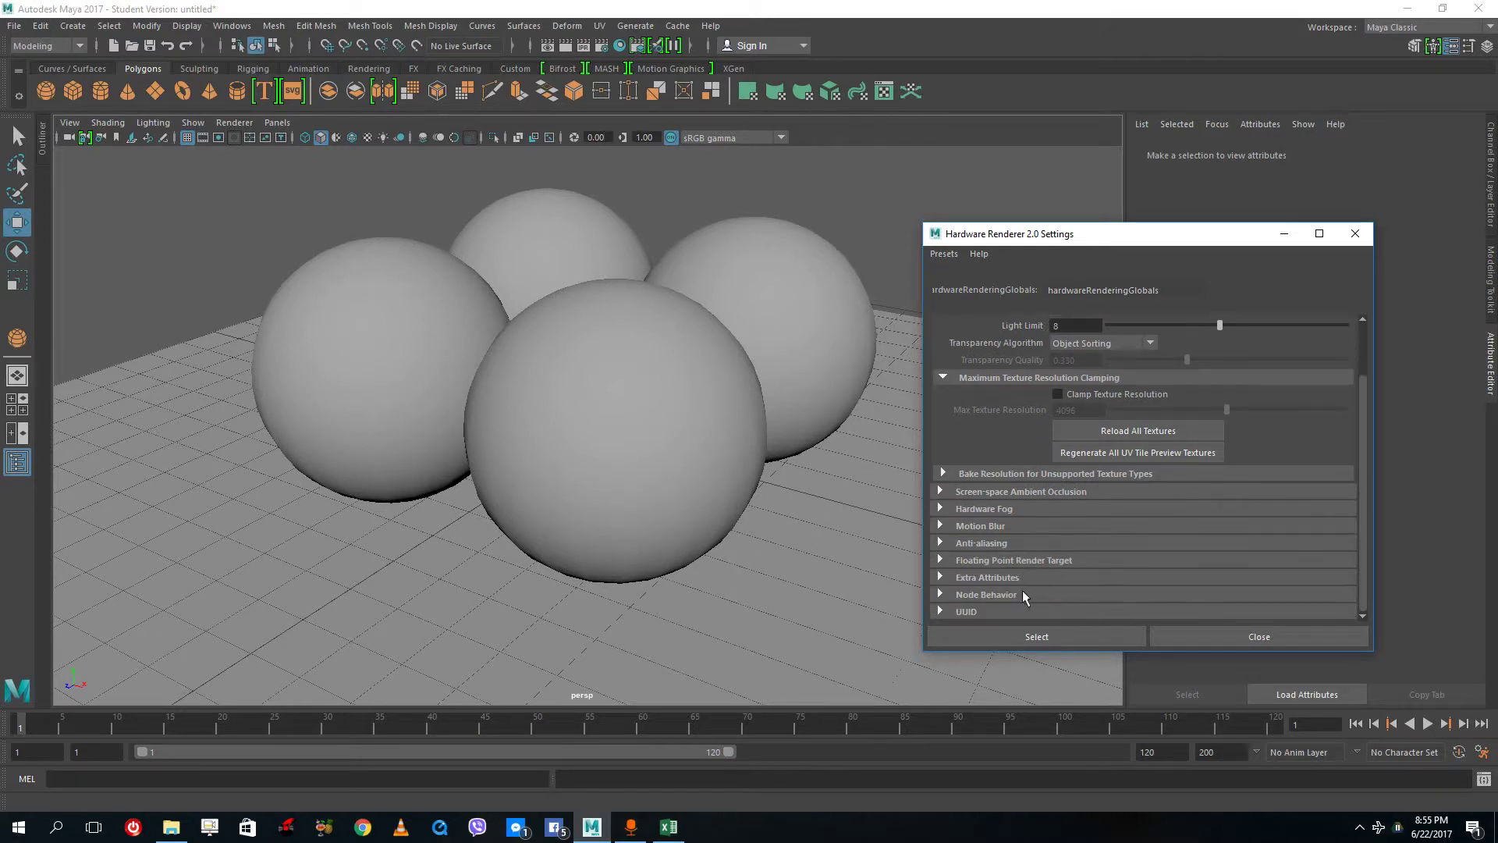
pyautogui.click(940, 543)
pyautogui.scroll(-3, 975, 550)
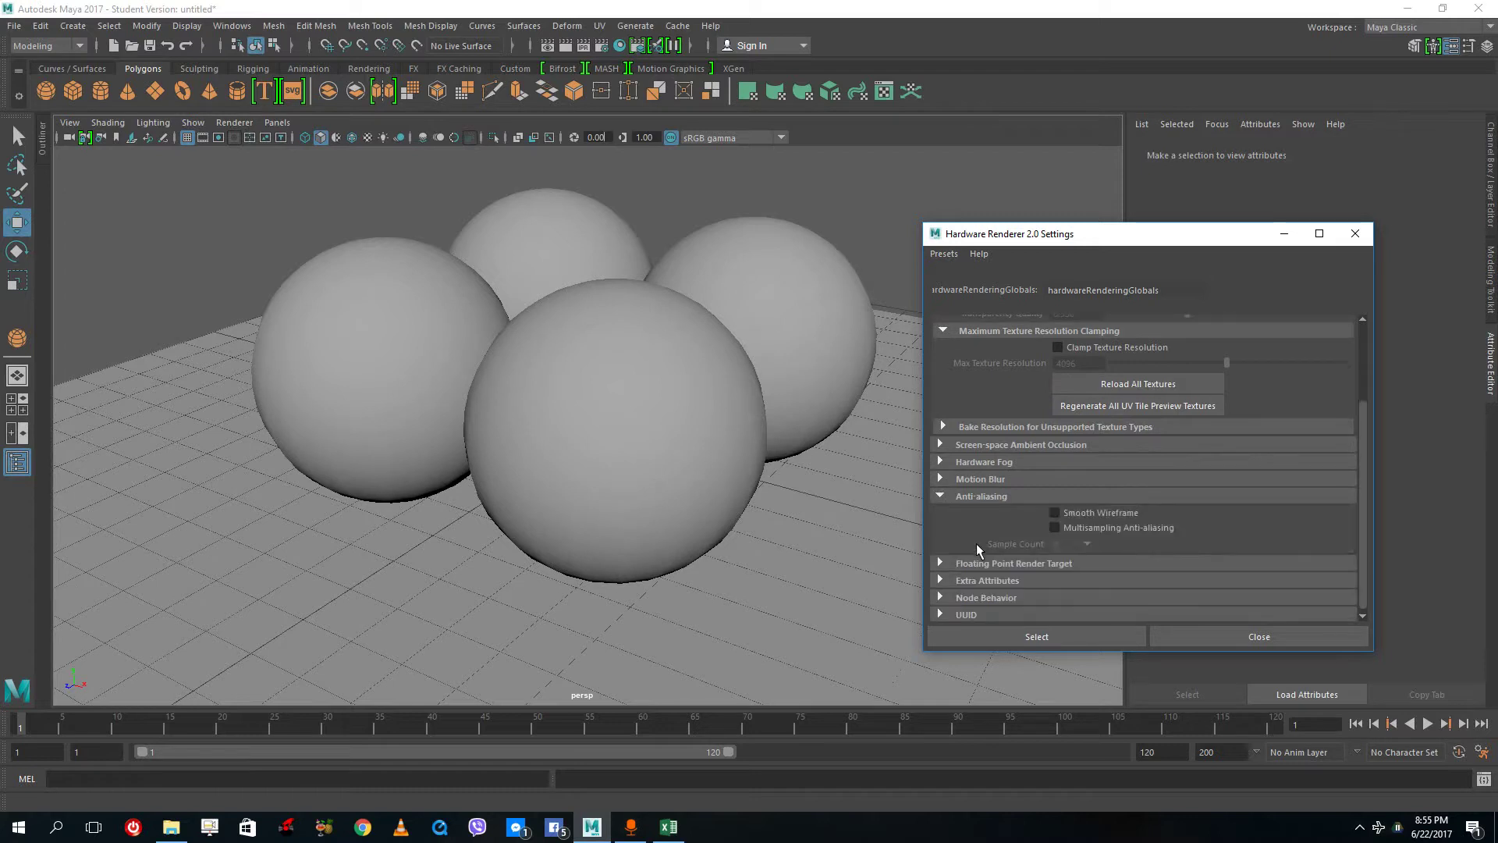
pyautogui.click(1081, 525)
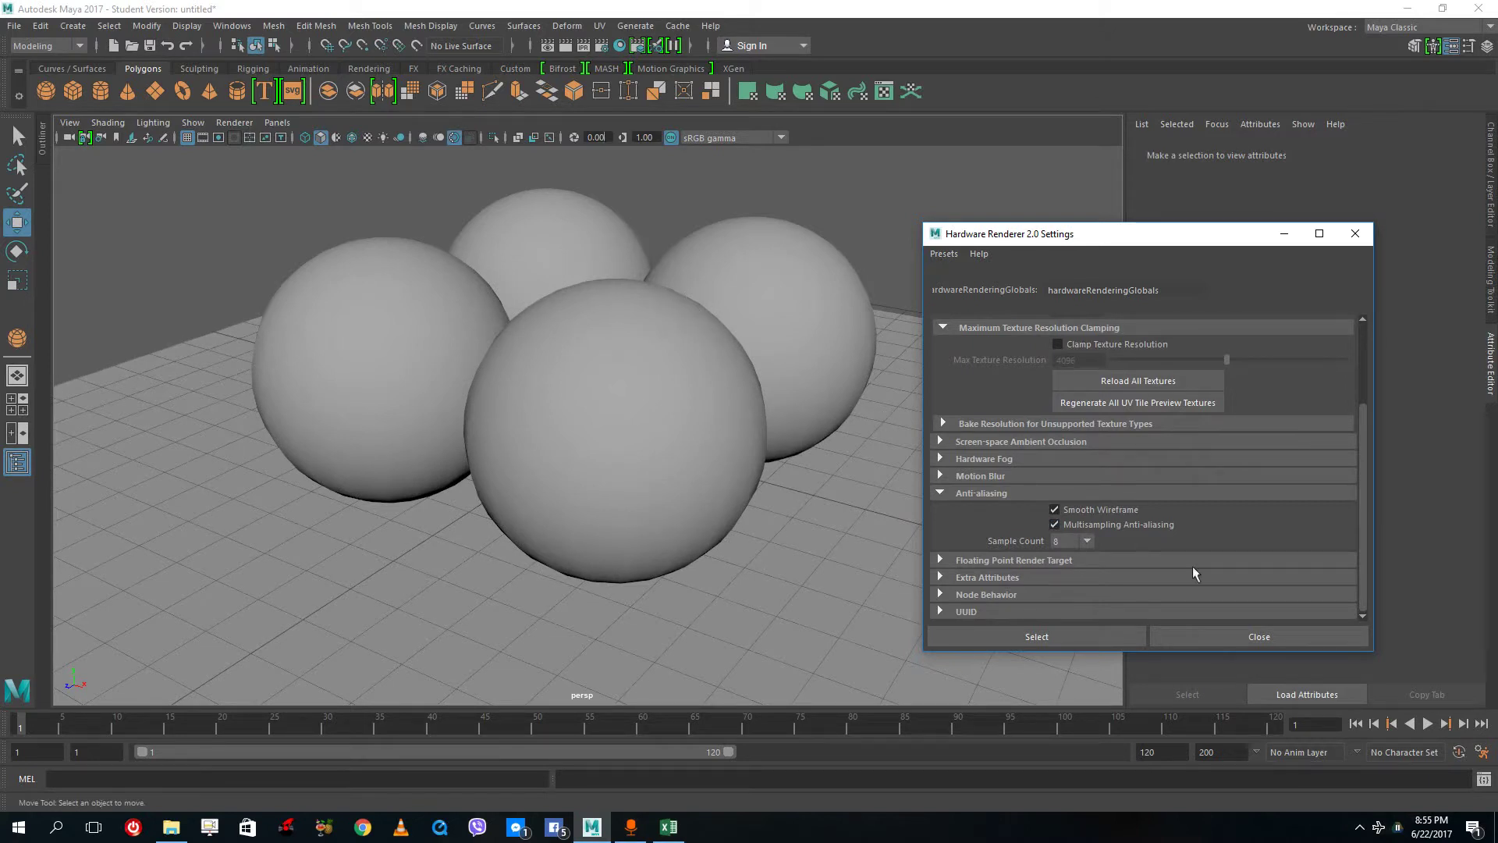
pyautogui.click(1065, 542)
pyautogui.click(1057, 620)
# Select the spheres one after another to examine their anti-aliased wireframes and edges.
pyautogui.click(599, 390)
pyautogui.click(730, 304)
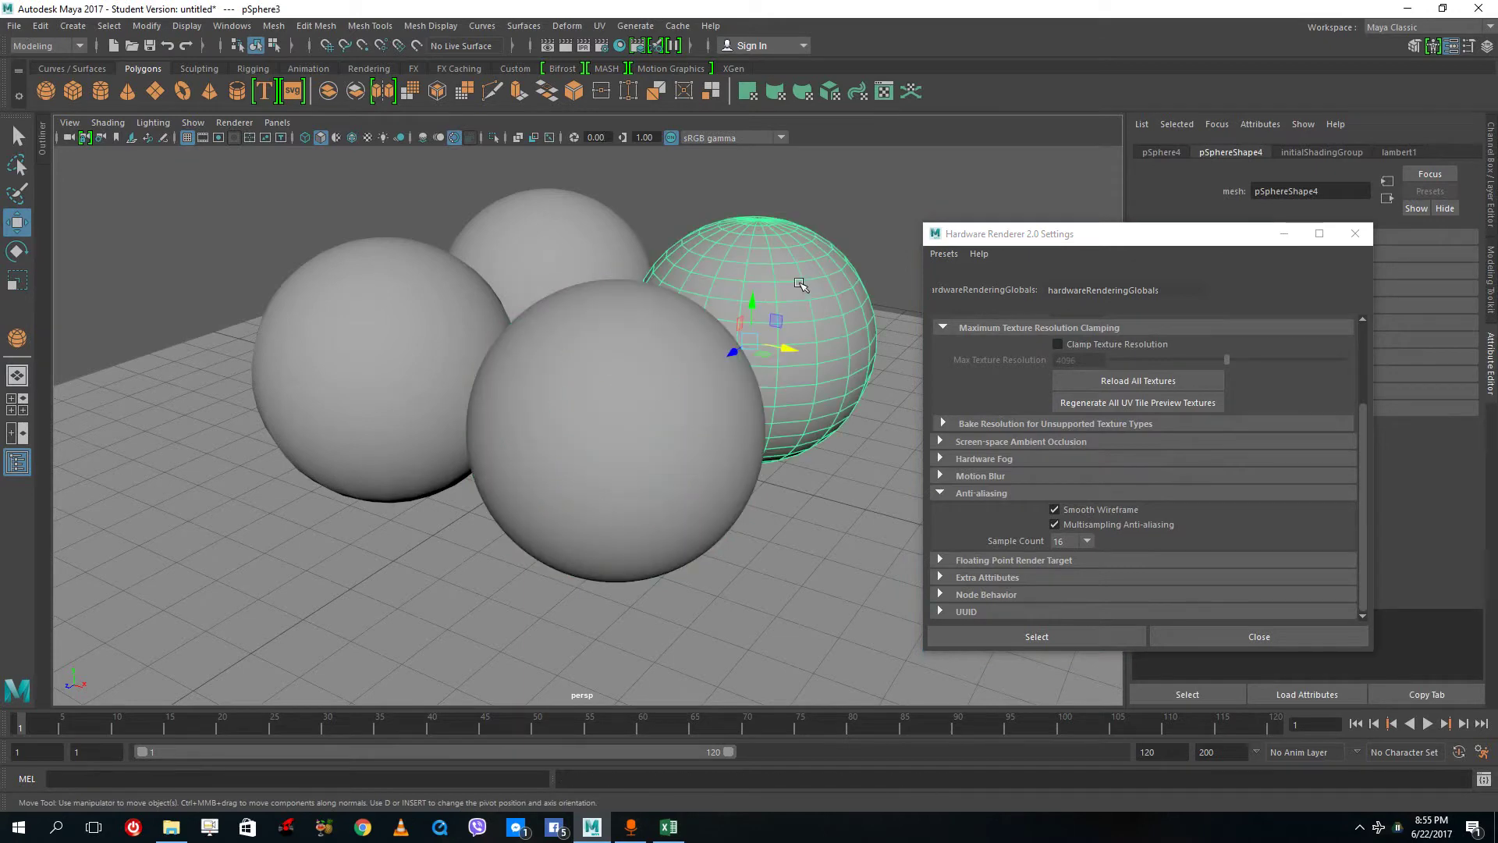
pyautogui.click(601, 226)
pyautogui.click(384, 336)
pyautogui.click(729, 186)
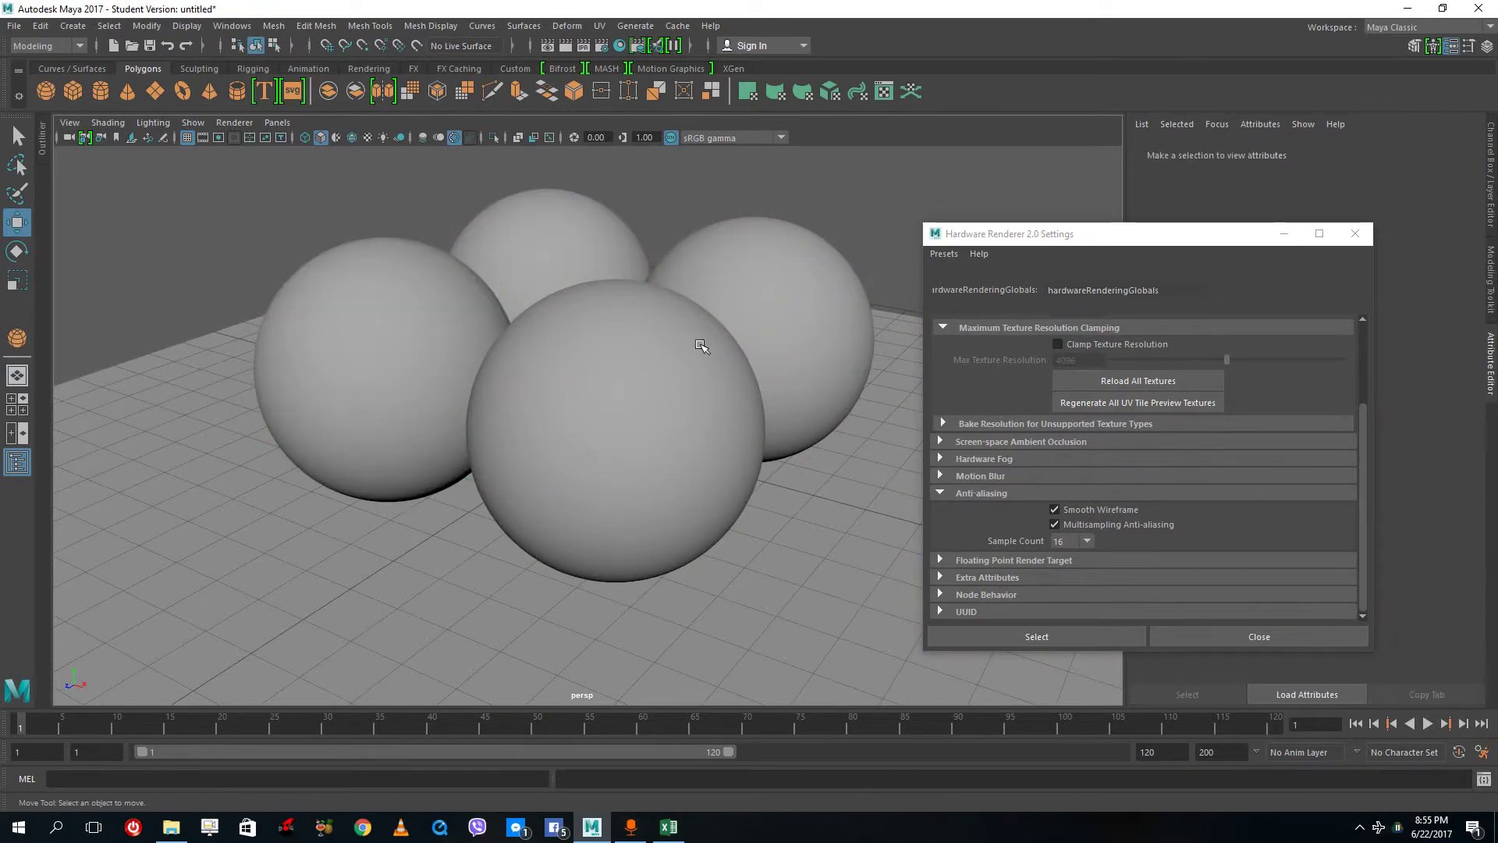
pyautogui.moveTo(700, 345)
pyautogui.keyDown('alt'); pyautogui.mouseDown()
pyautogui.moveTo(694, 314)
pyautogui.moveTo(697, 334)
pyautogui.mouseUp(); pyautogui.keyUp('alt')
pyautogui.moveTo(201, 191); pyautogui.dragTo(843, 612)
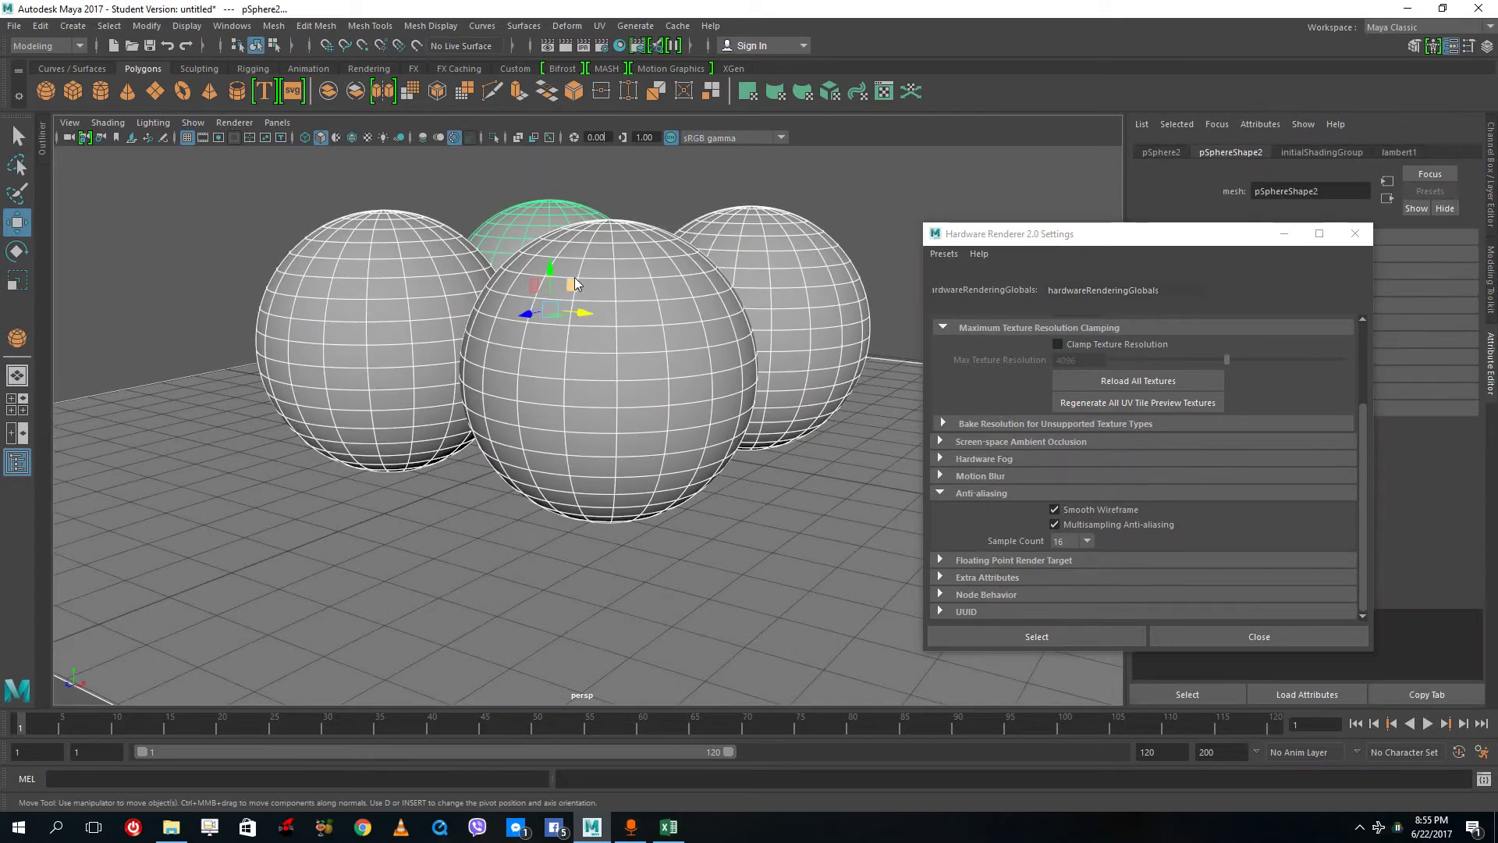
pyautogui.rightClick(581, 415)
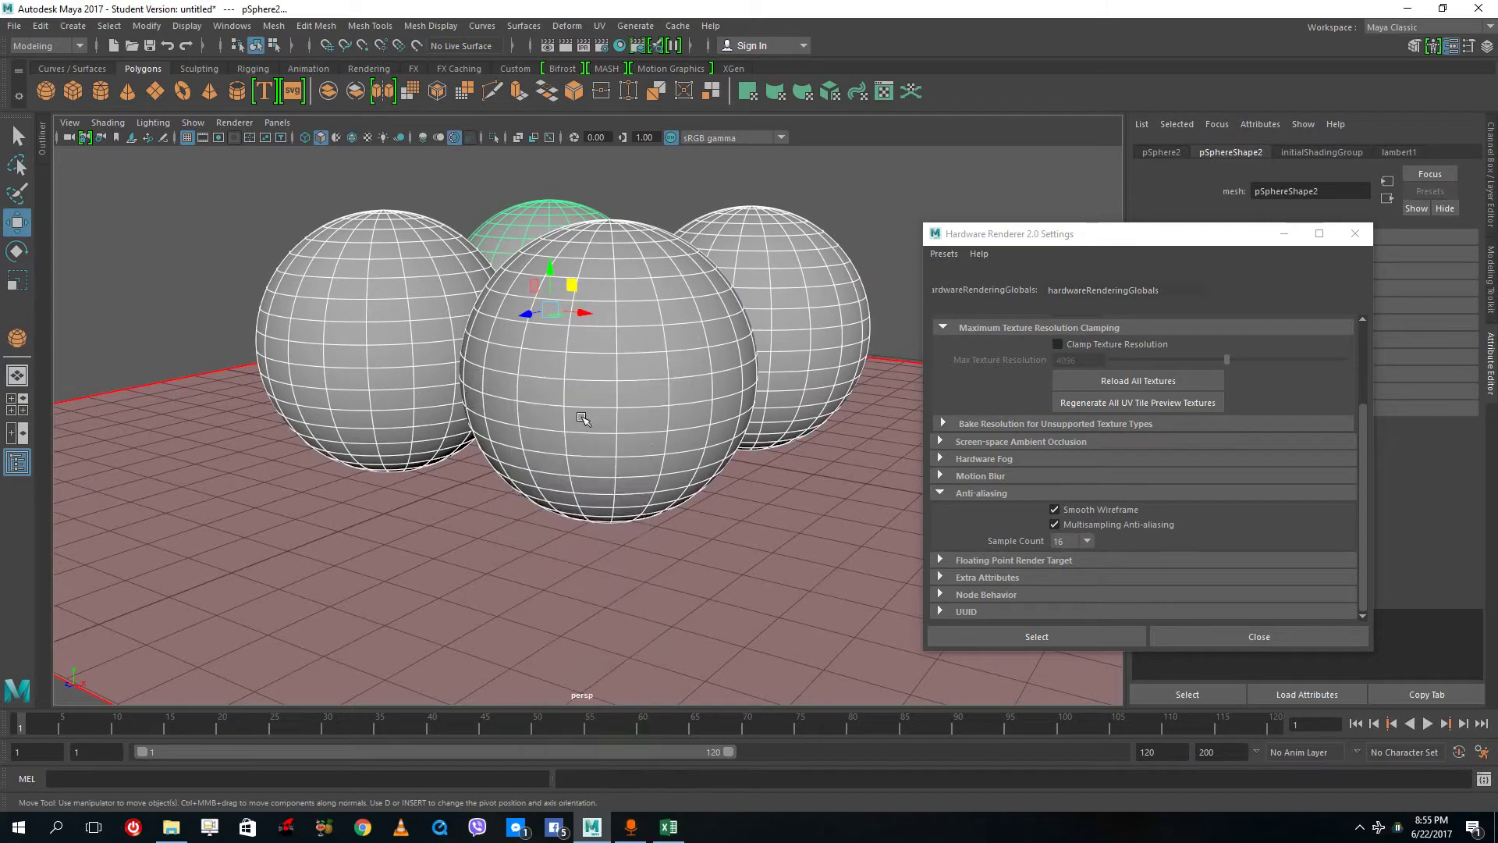
pyautogui.click(394, 288)
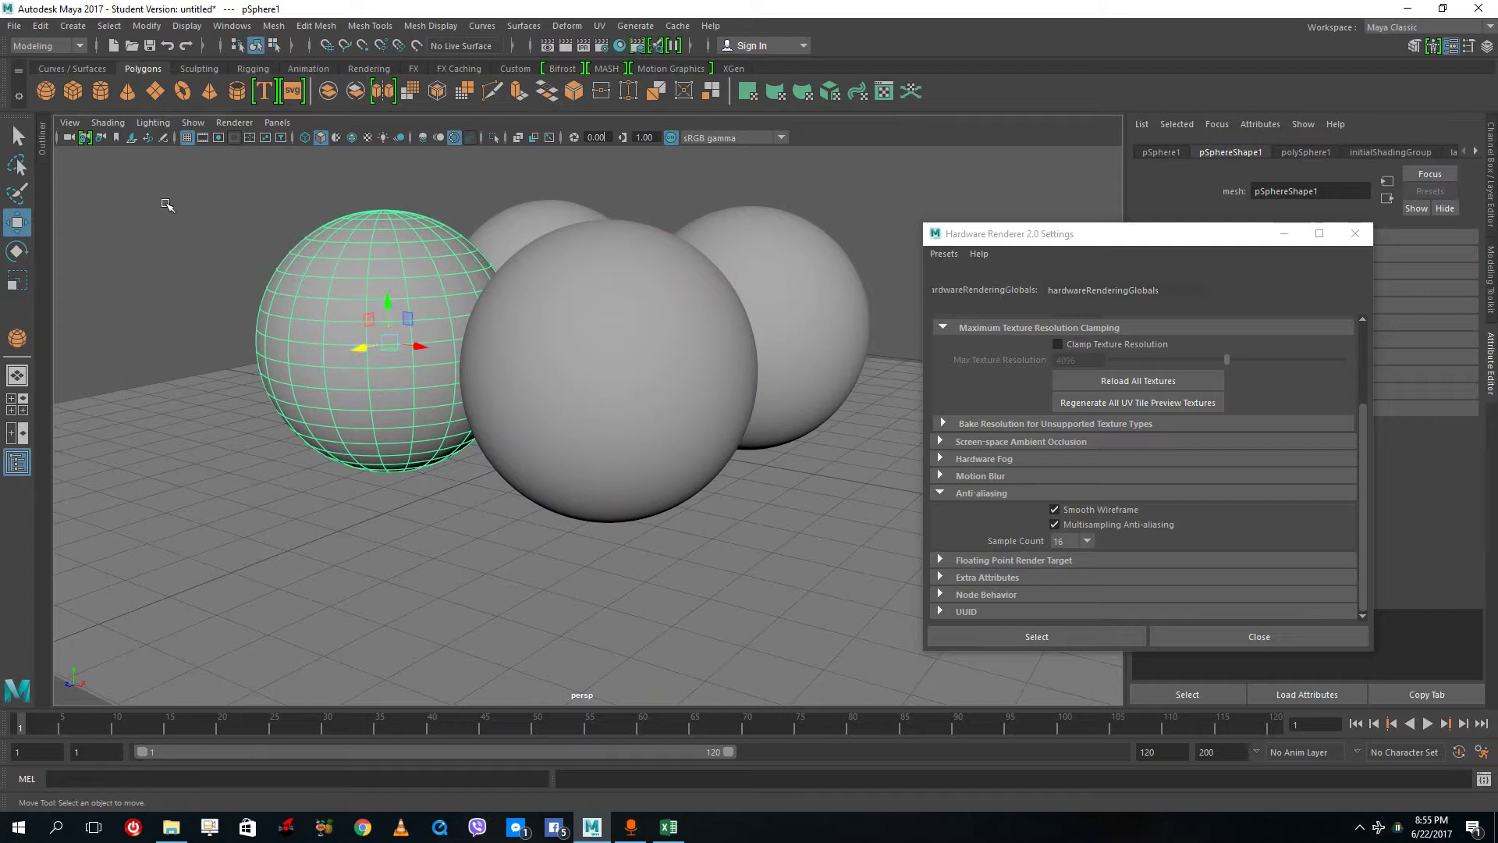
# Assign a new Blinn material to all four spheres and the ground plane.
pyautogui.moveTo(166, 204); pyautogui.dragTo(875, 552)
pyautogui.moveTo(627, 377); pyautogui.dragTo(627, 413, button='right')
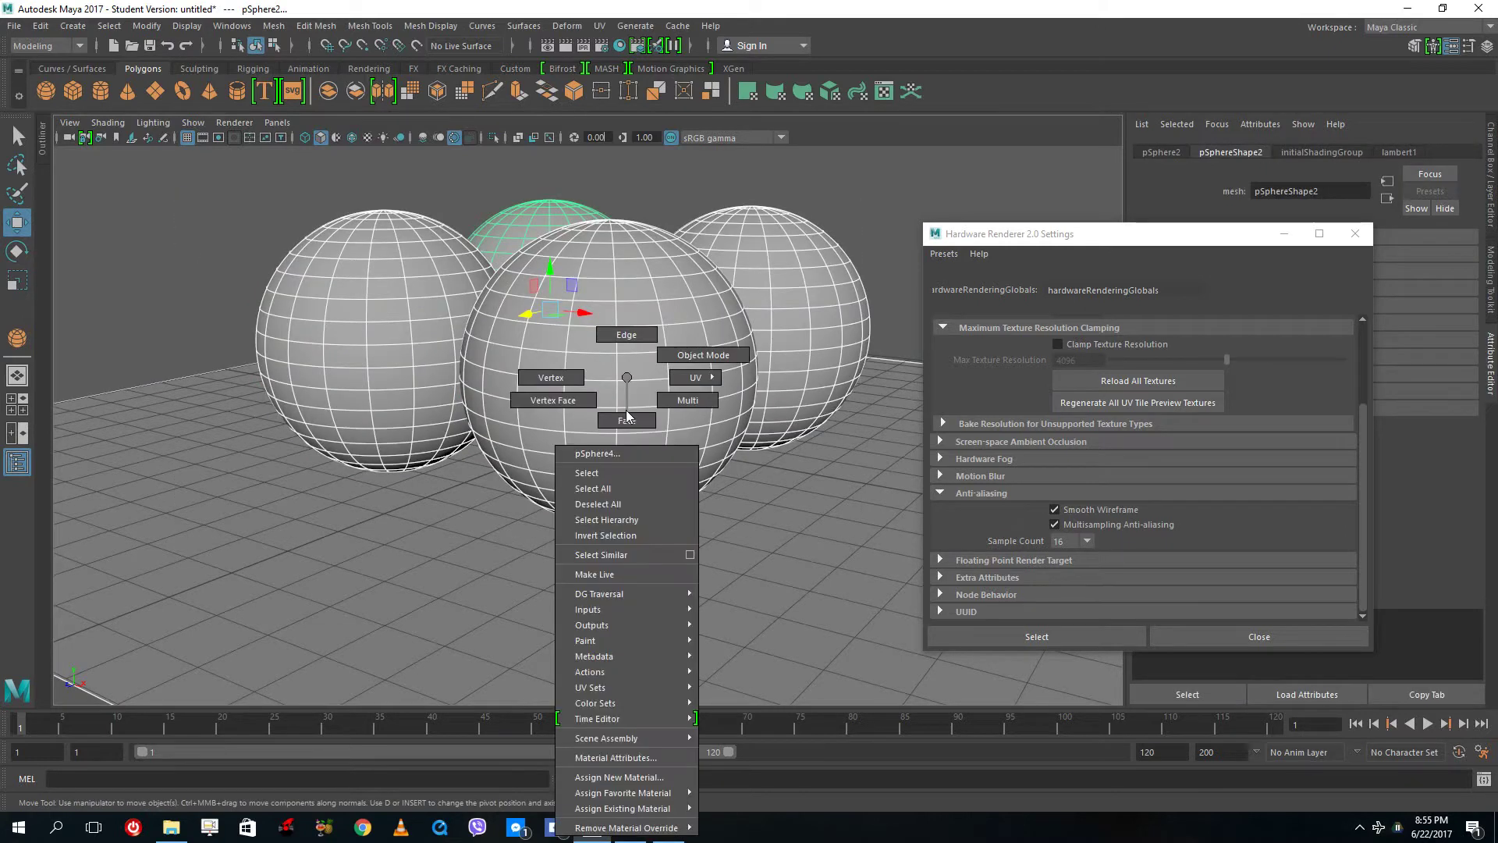
pyautogui.moveTo(629, 641); pyautogui.dragTo(618, 775, button='right')
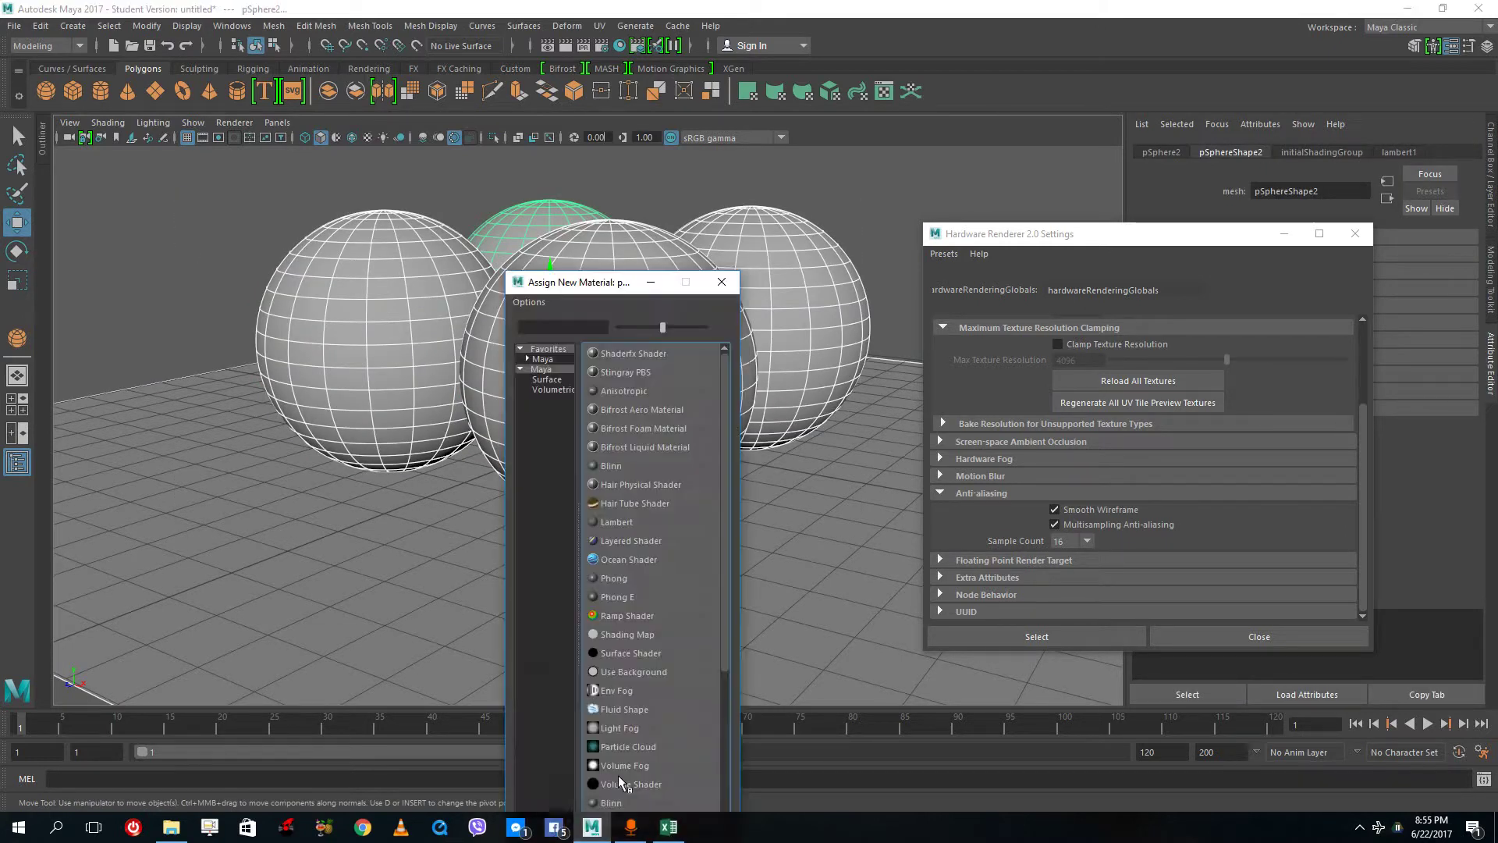
pyautogui.click(629, 468)
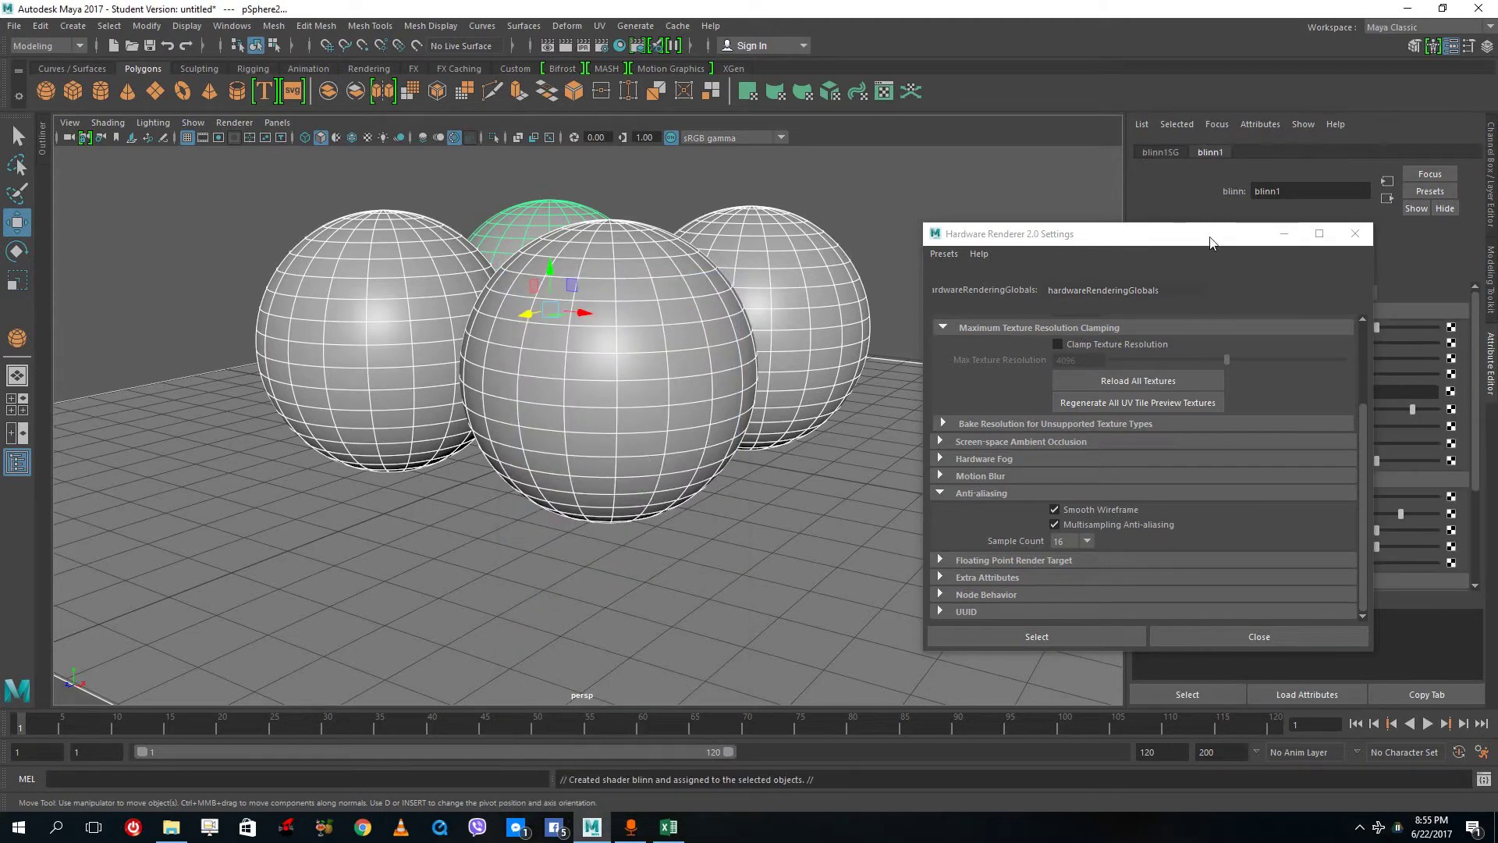
# Set the color of the spheres' and plane's Blinn material to a pale green.
pyautogui.moveTo(1210, 242); pyautogui.dragTo(1030, 419)
pyautogui.click(702, 178)
pyautogui.moveTo(856, 181); pyautogui.dragTo(379, 295)
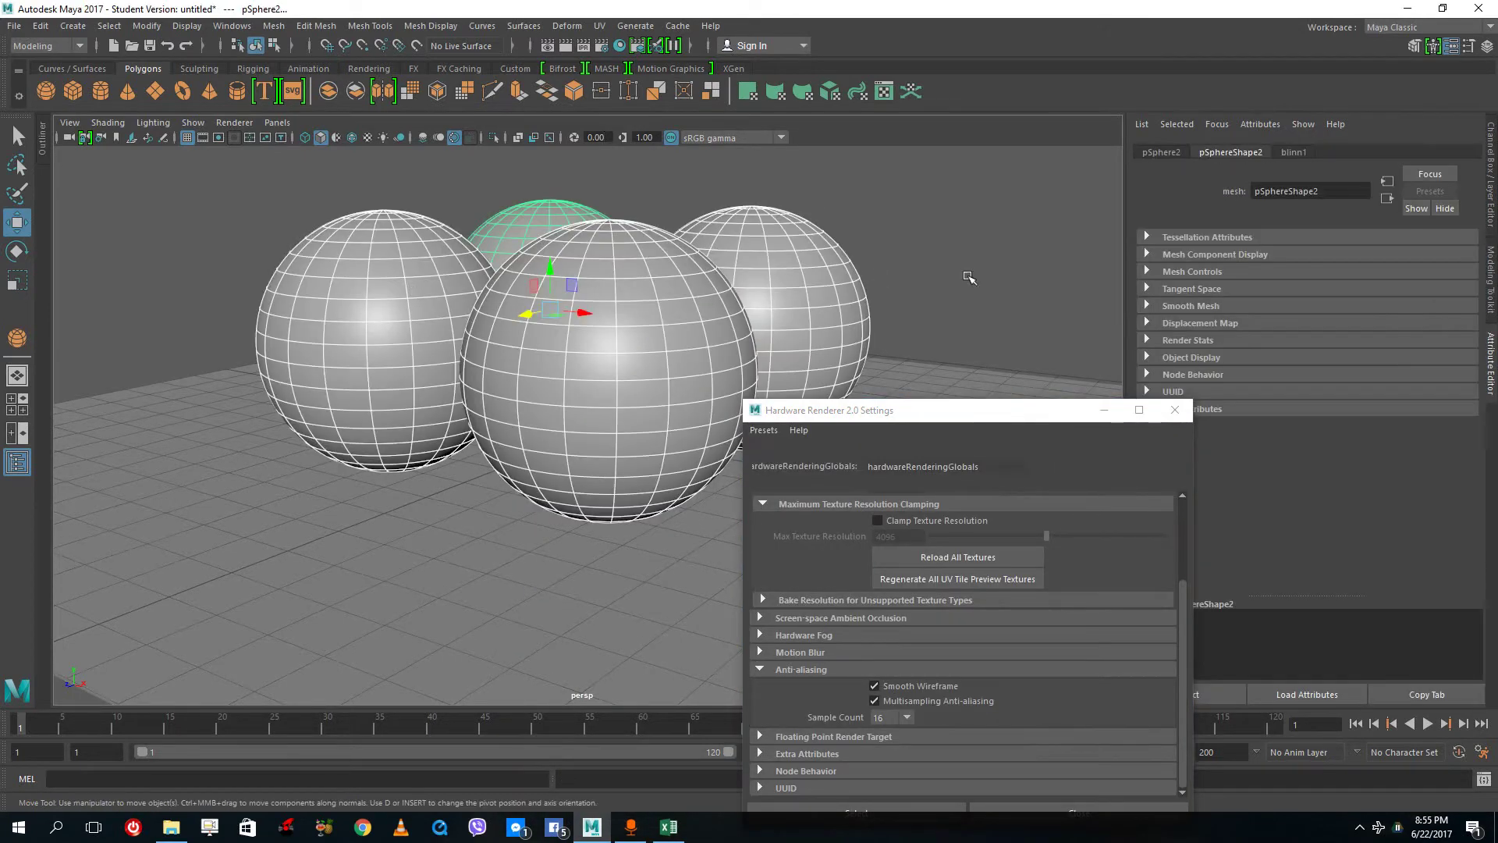
pyautogui.click(1295, 152)
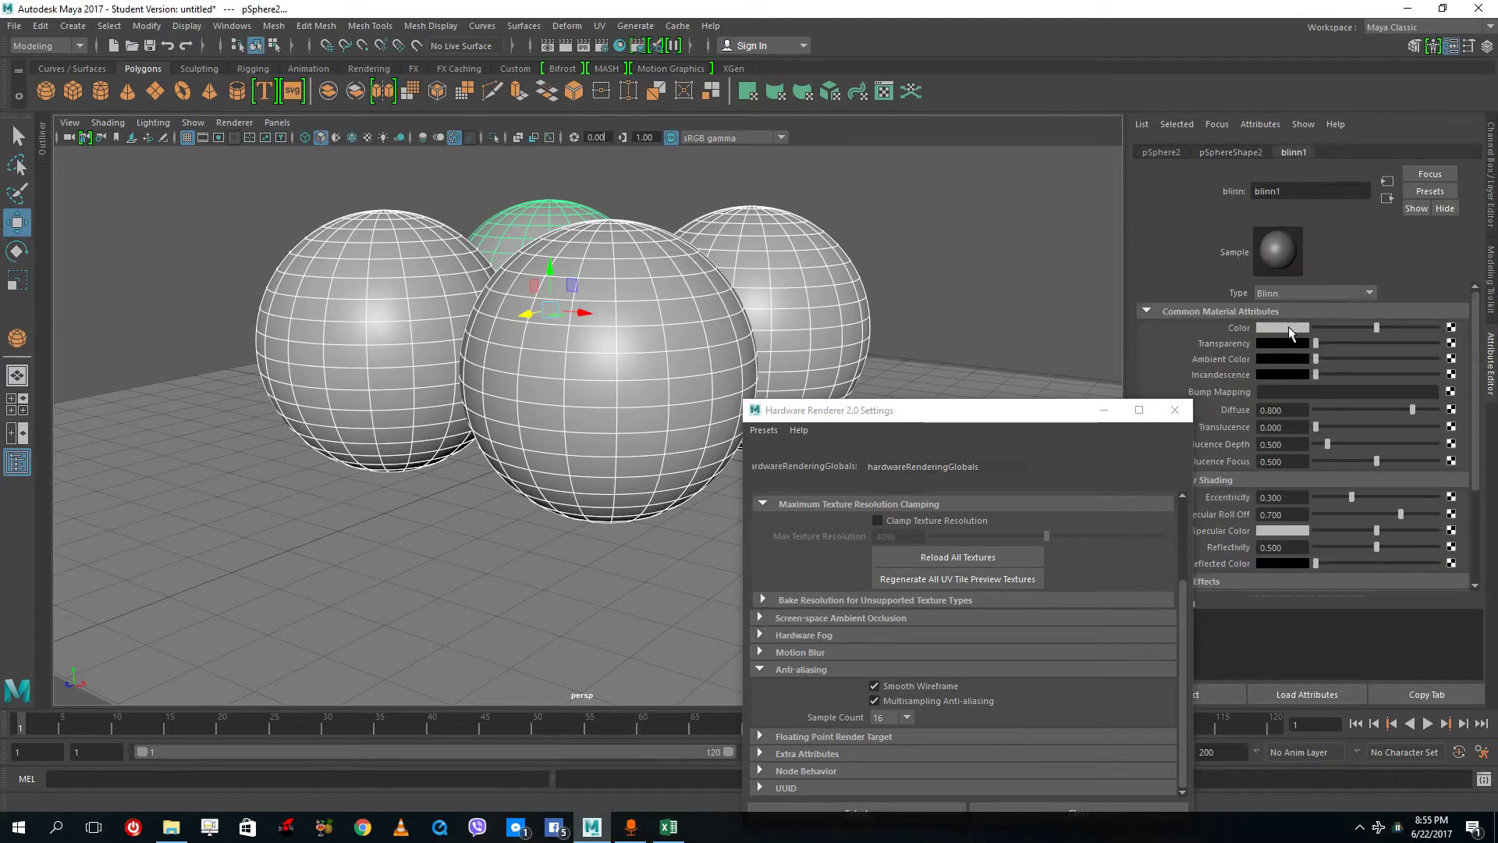
pyautogui.click(1289, 326)
pyautogui.moveTo(1400, 334); pyautogui.dragTo(1431, 372)
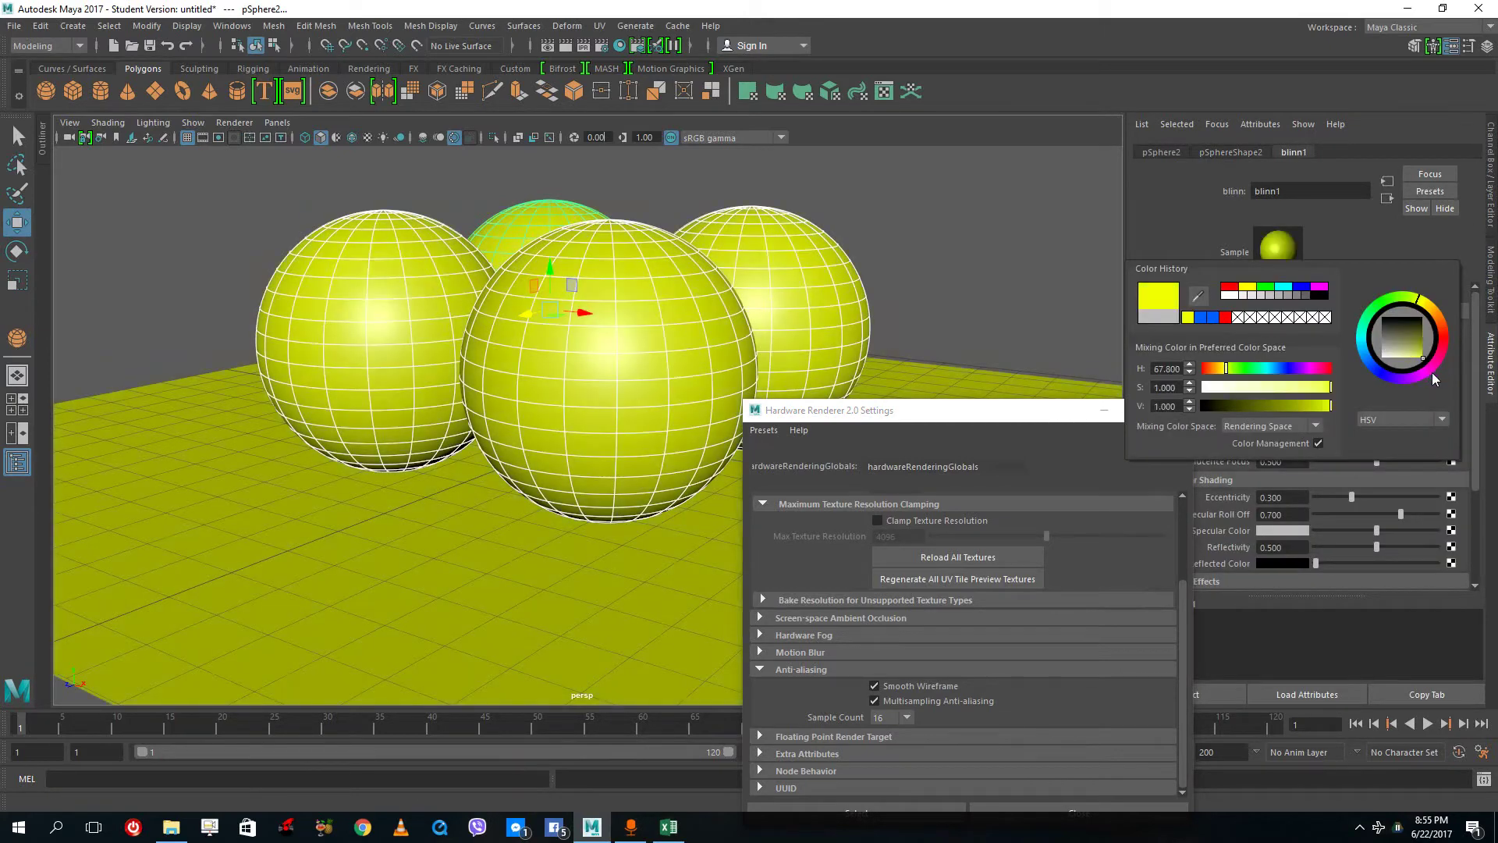
pyautogui.click(1379, 310)
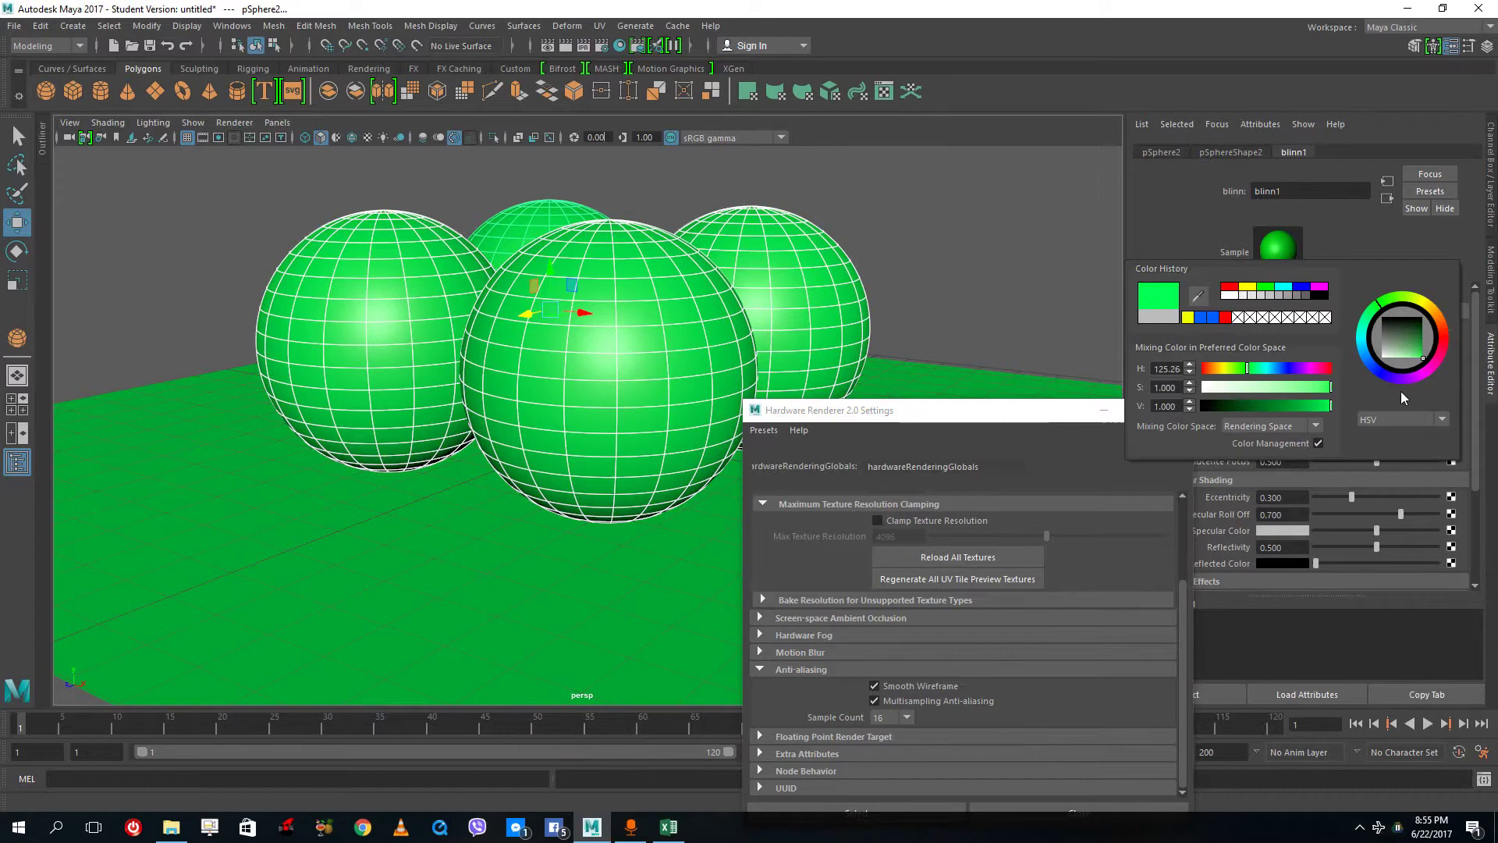
pyautogui.click(1393, 353)
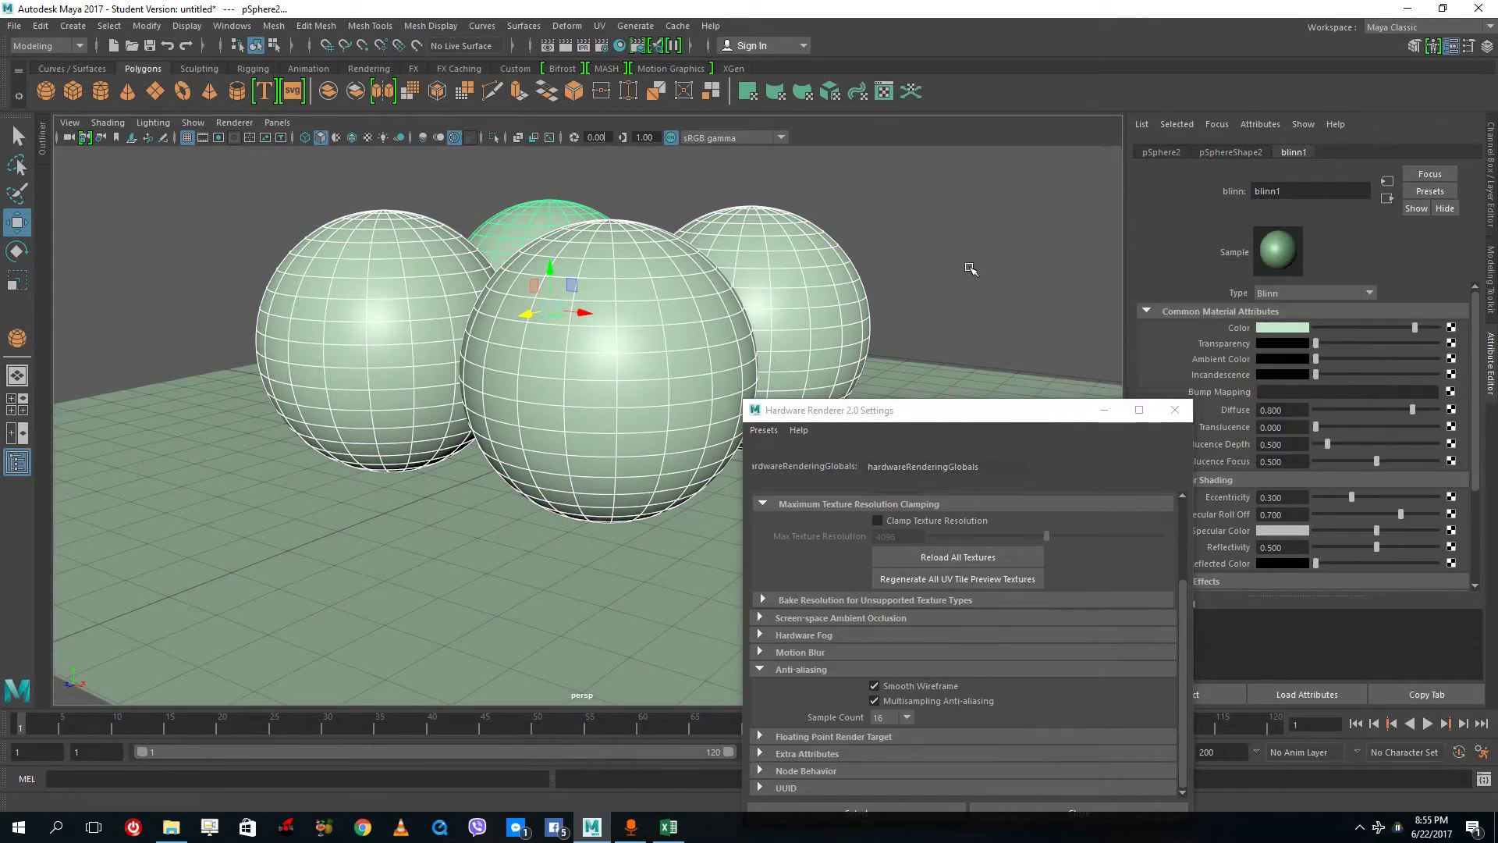
pyautogui.click(952, 291)
# Enable Motion Blur for the viewport and set its Shutter Open Fraction to 0.923.
pyautogui.keyDown('alt'); pyautogui.moveTo(951, 291); pyautogui.dragTo(1152, 206); pyautogui.keyUp('alt')
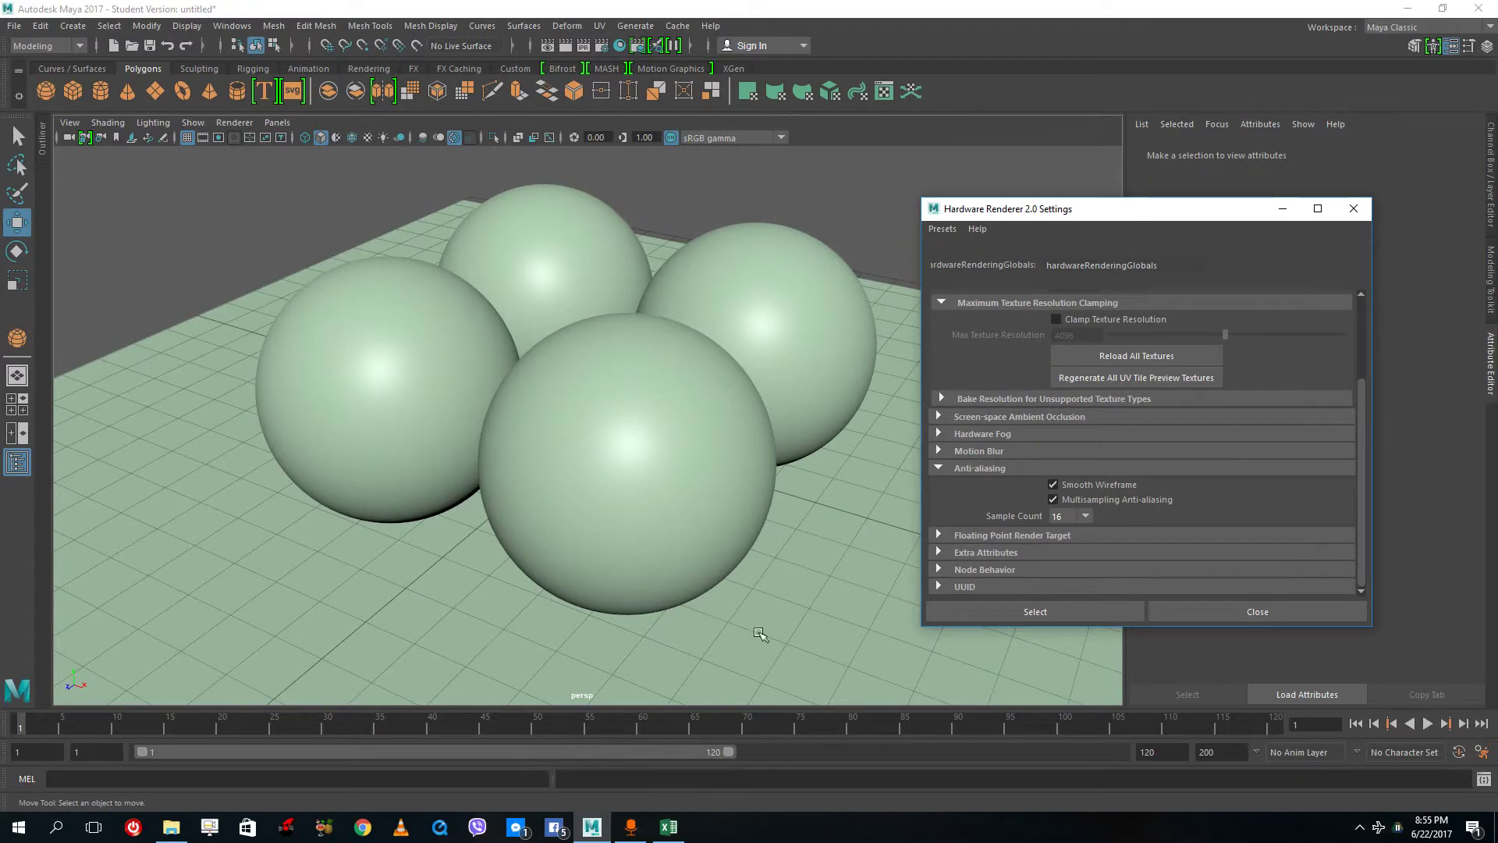
pyautogui.click(940, 450)
pyautogui.click(1053, 467)
pyautogui.keyDown('alt'); pyautogui.moveTo(829, 436); pyautogui.dragTo(883, 438); pyautogui.keyUp('alt')
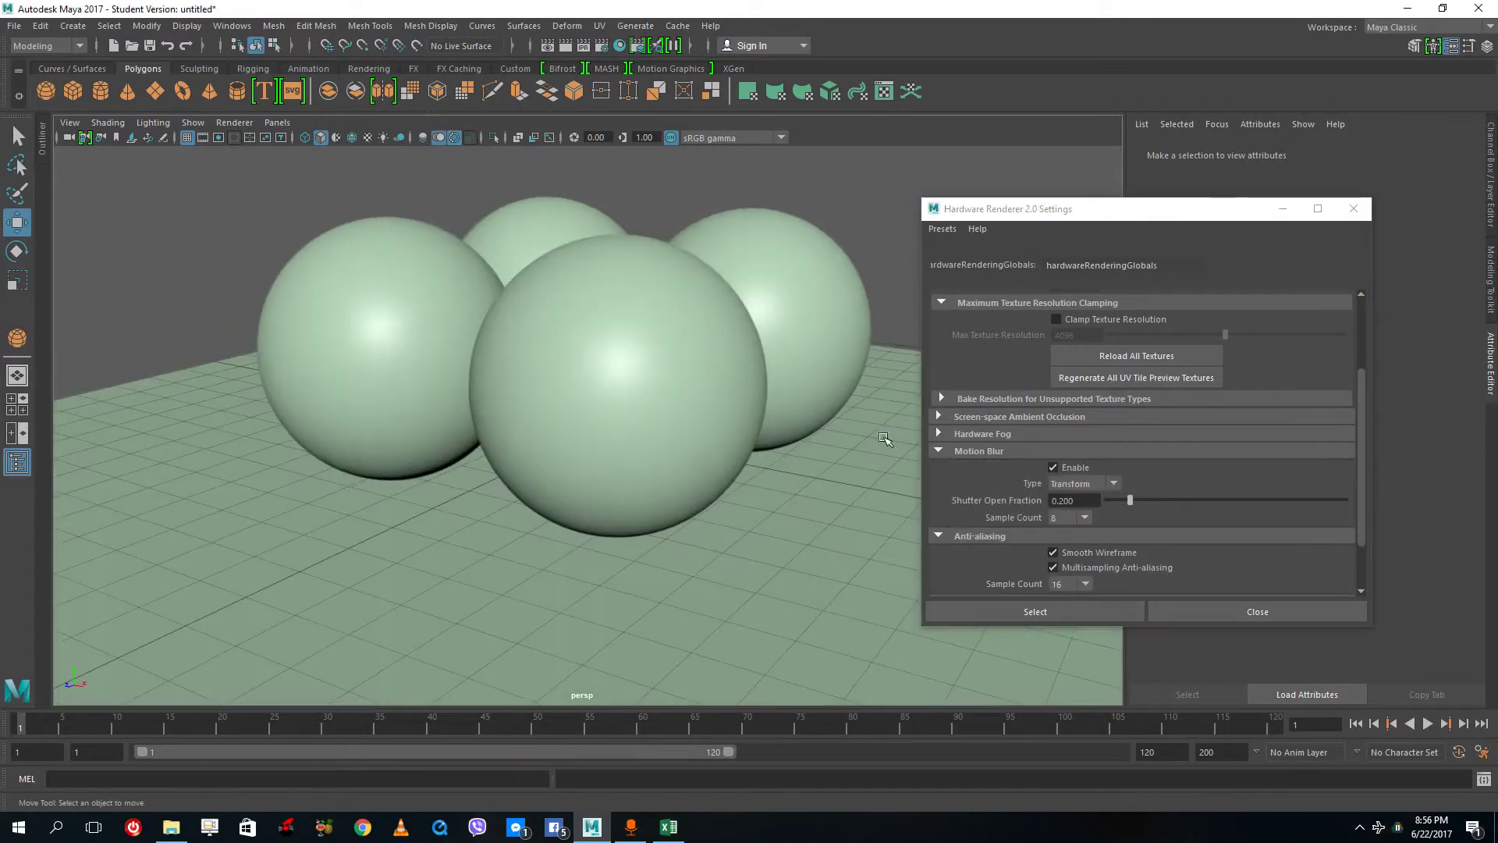
pyautogui.click(1168, 498)
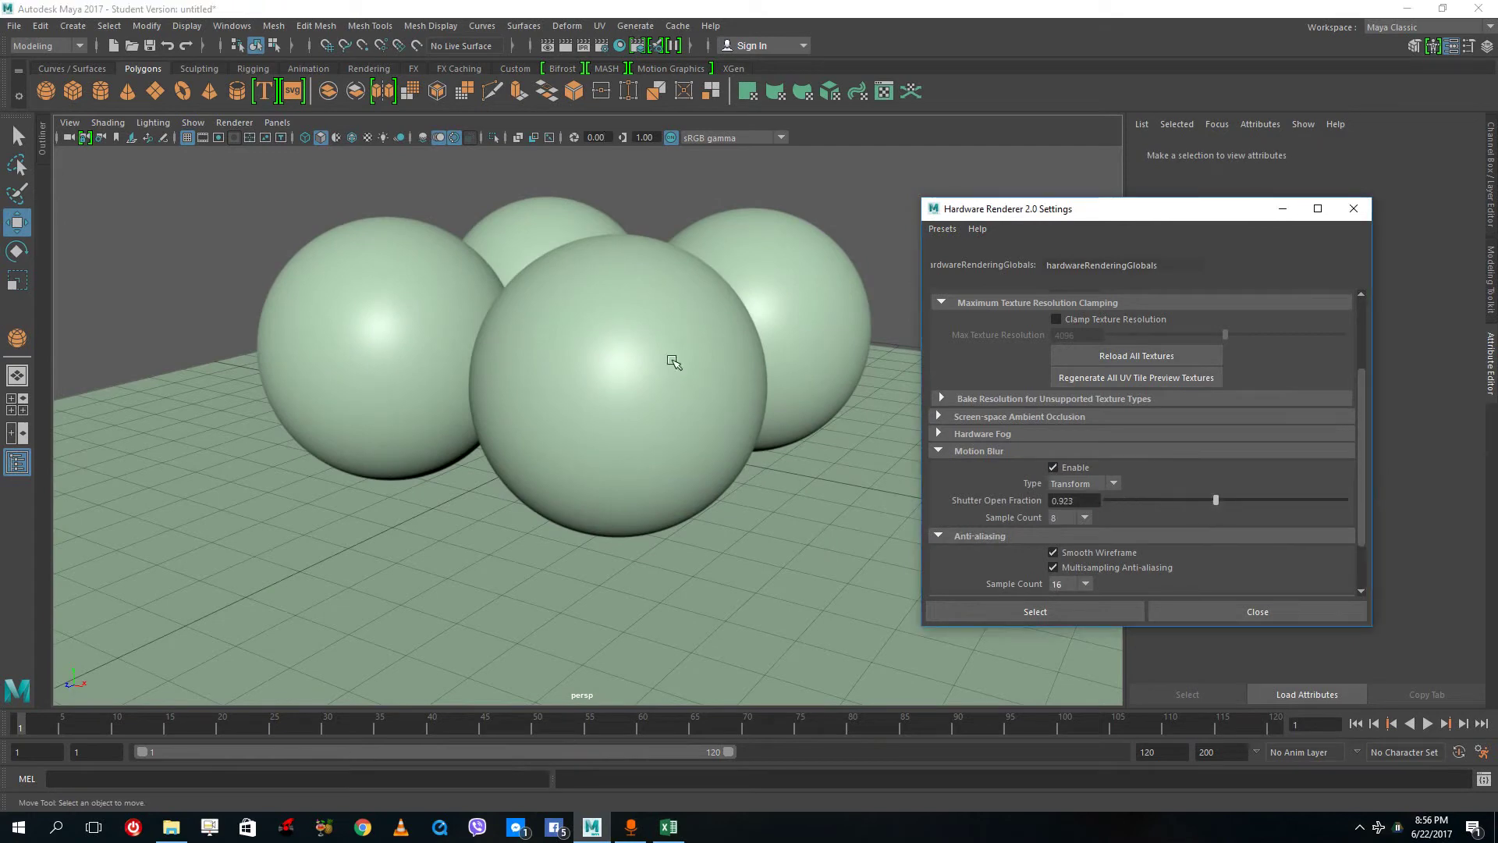
pyautogui.keyDown('alt'); pyautogui.moveTo(673, 361); pyautogui.dragTo(642, 358); pyautogui.keyUp('alt')
pyautogui.scroll(-5, 646, 357)
pyautogui.scroll(6, 651, 358)
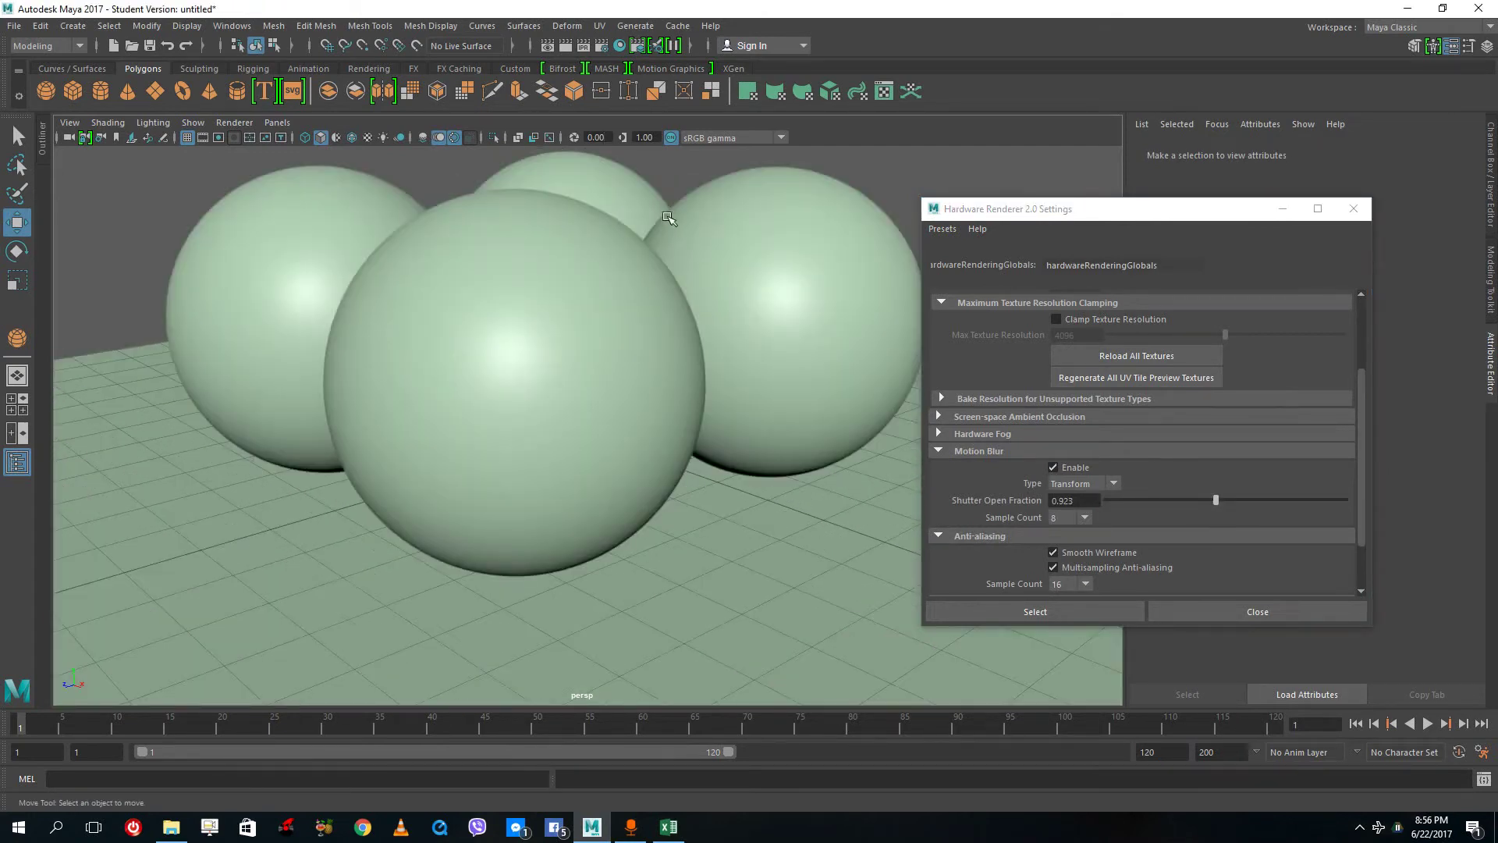
# Raise the Motion Blur Sample Count to 32 and the Shutter Open Fraction to about 1.48.
pyautogui.keyDown('alt'); pyautogui.moveTo(701, 173); pyautogui.dragTo(679, 177); pyautogui.keyUp('alt')
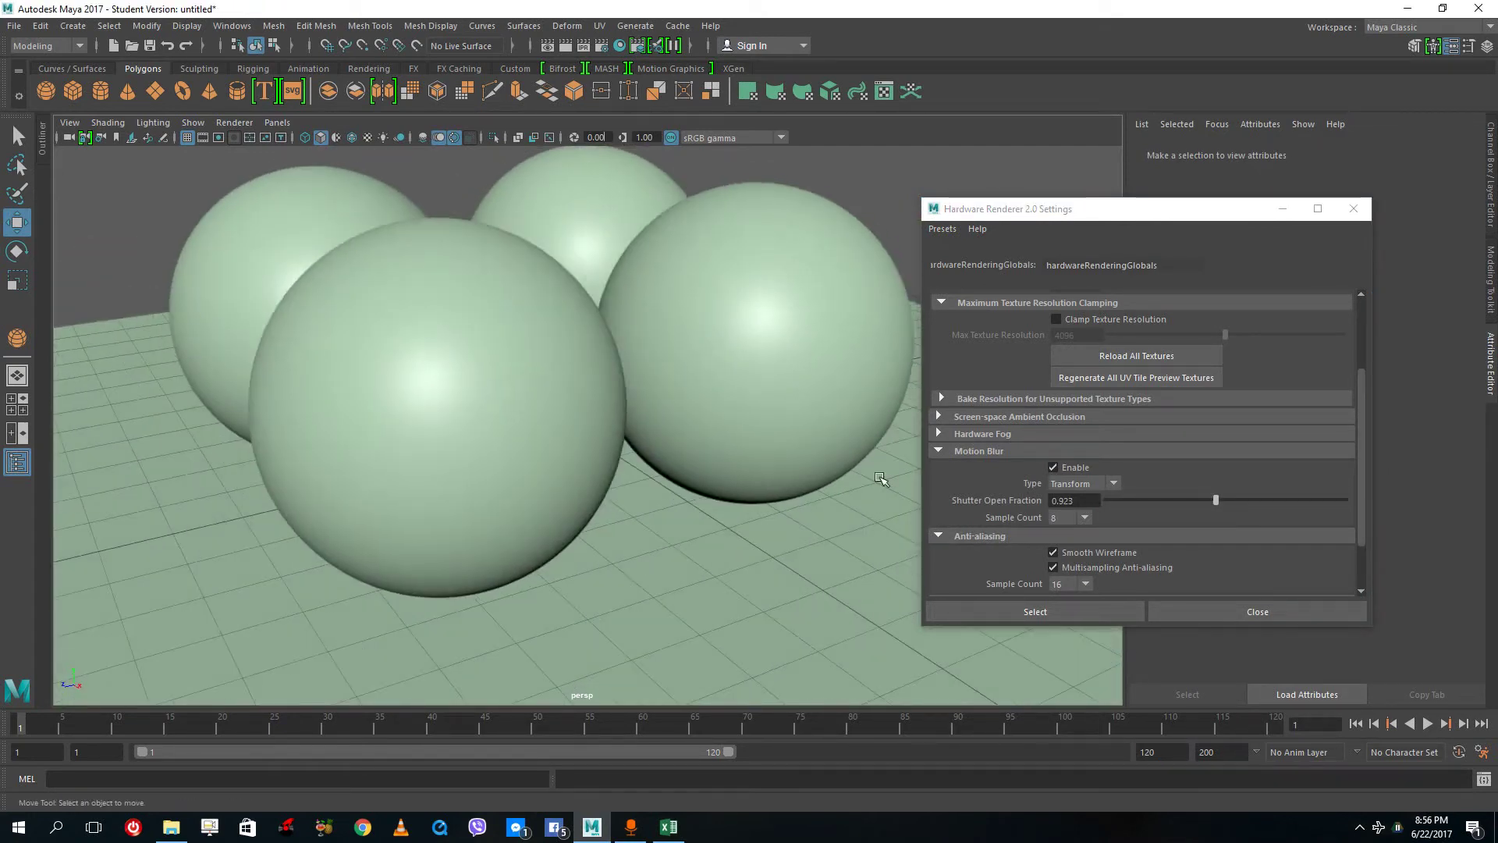
pyautogui.click(1075, 518)
pyautogui.click(1061, 578)
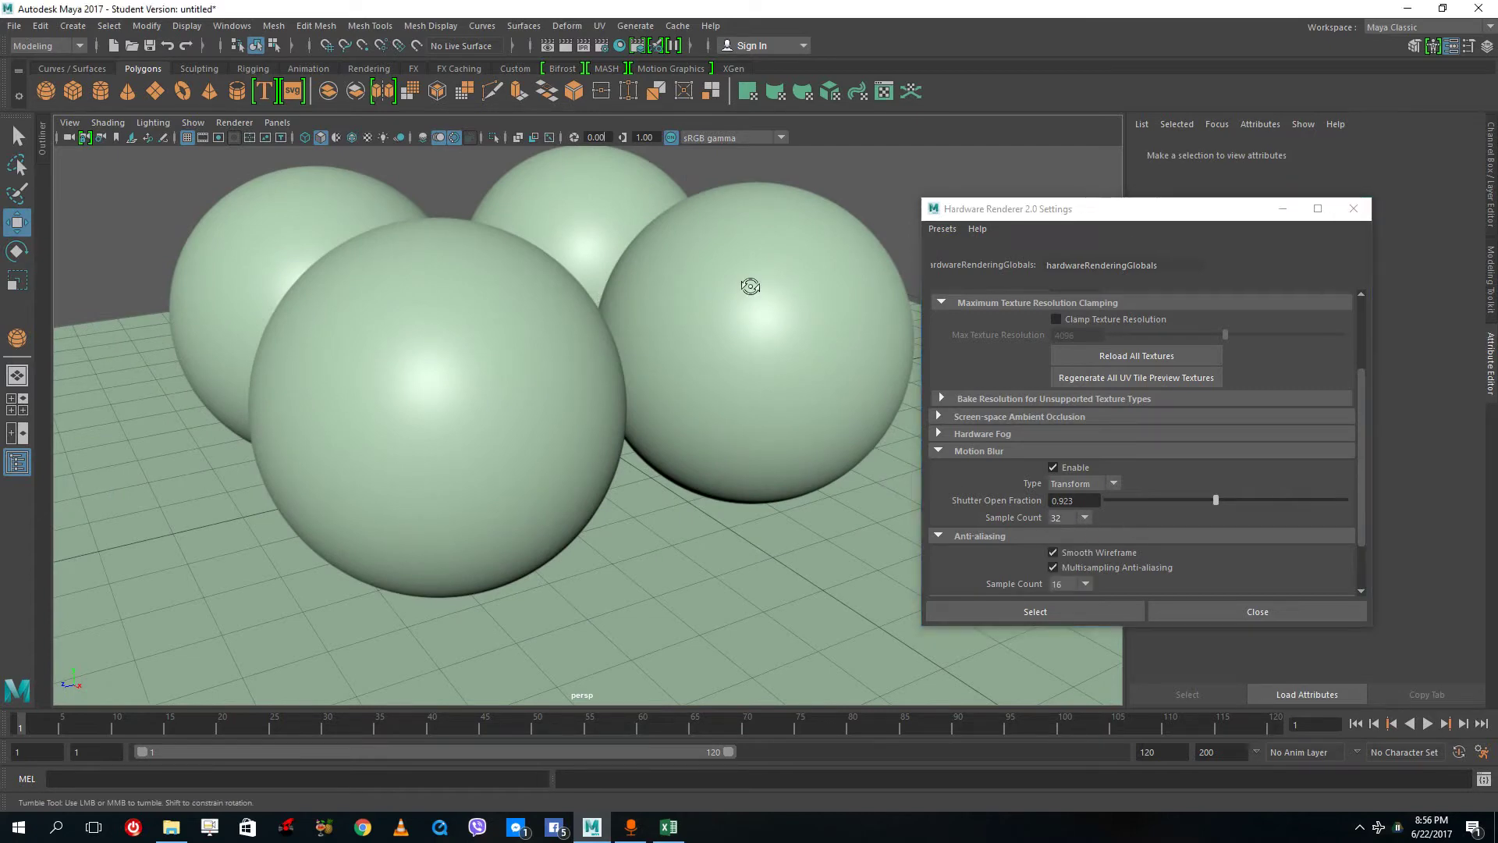
pyautogui.keyDown('alt'); pyautogui.moveTo(776, 247); pyautogui.dragTo(1128, 429); pyautogui.keyUp('alt')
pyautogui.moveTo(1216, 499); pyautogui.dragTo(1284, 499)
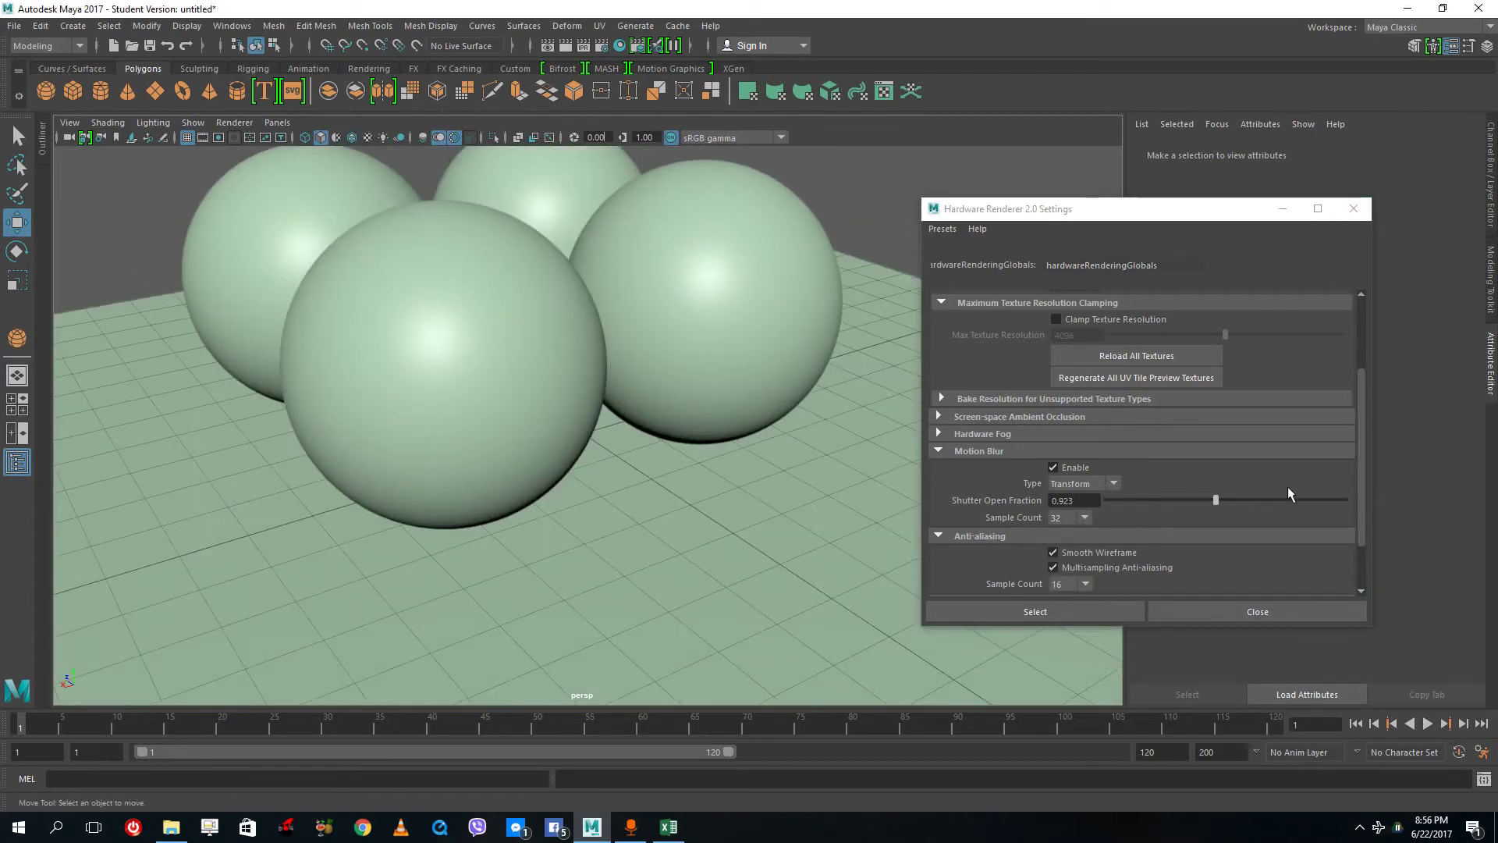
pyautogui.click(1069, 484)
pyautogui.click(1086, 451)
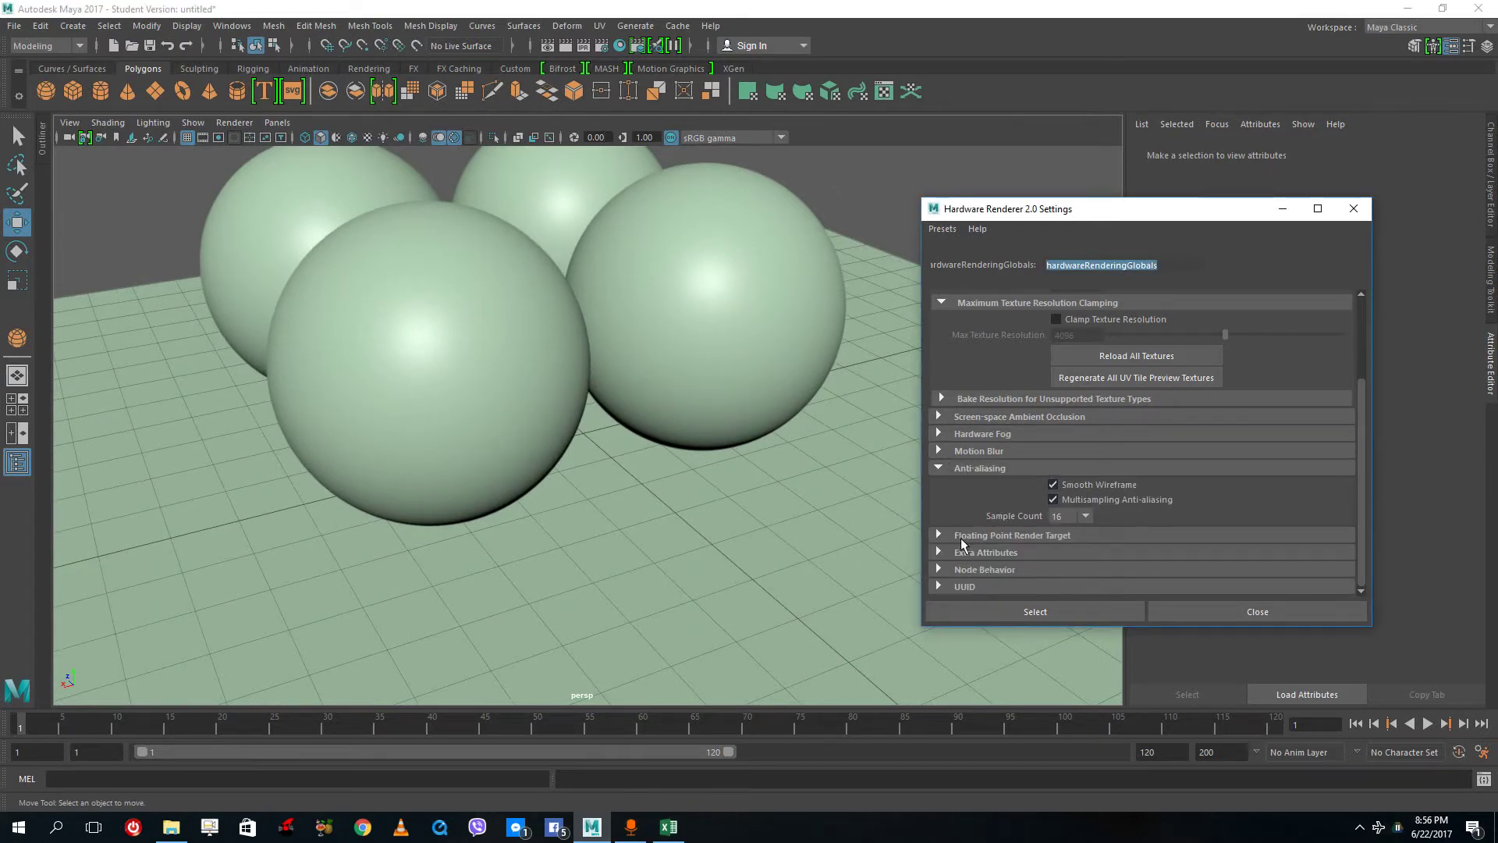
# Examine the Node Behavior, Floating Point Render Target, Anti-aliasing, Hardware Fog and Screen-space Ambient Occlusion settings of the hardware renderer.
pyautogui.scroll(3, 961, 537)
pyautogui.click(939, 301)
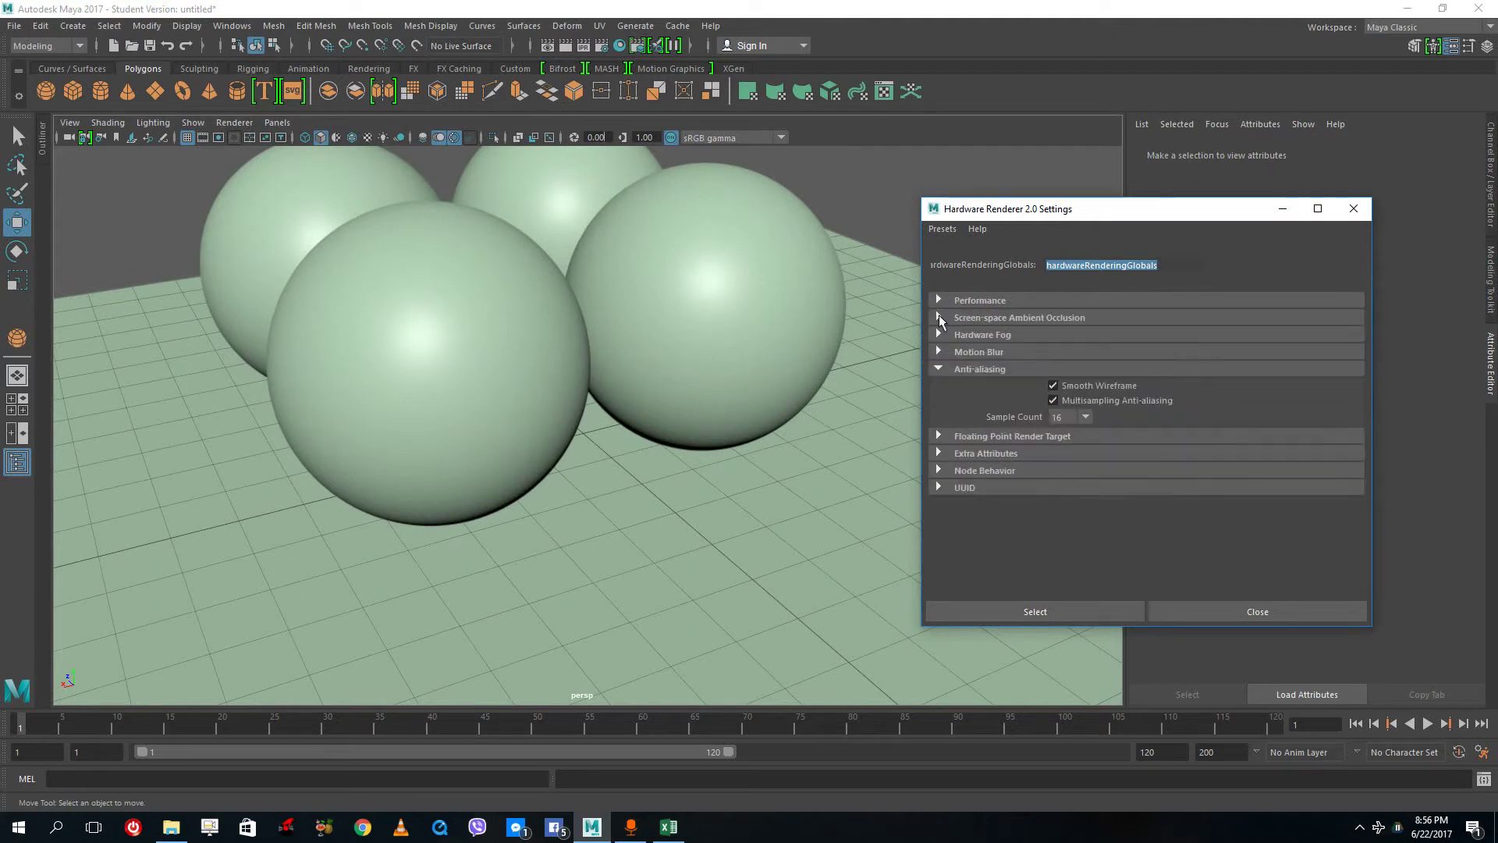
pyautogui.click(939, 369)
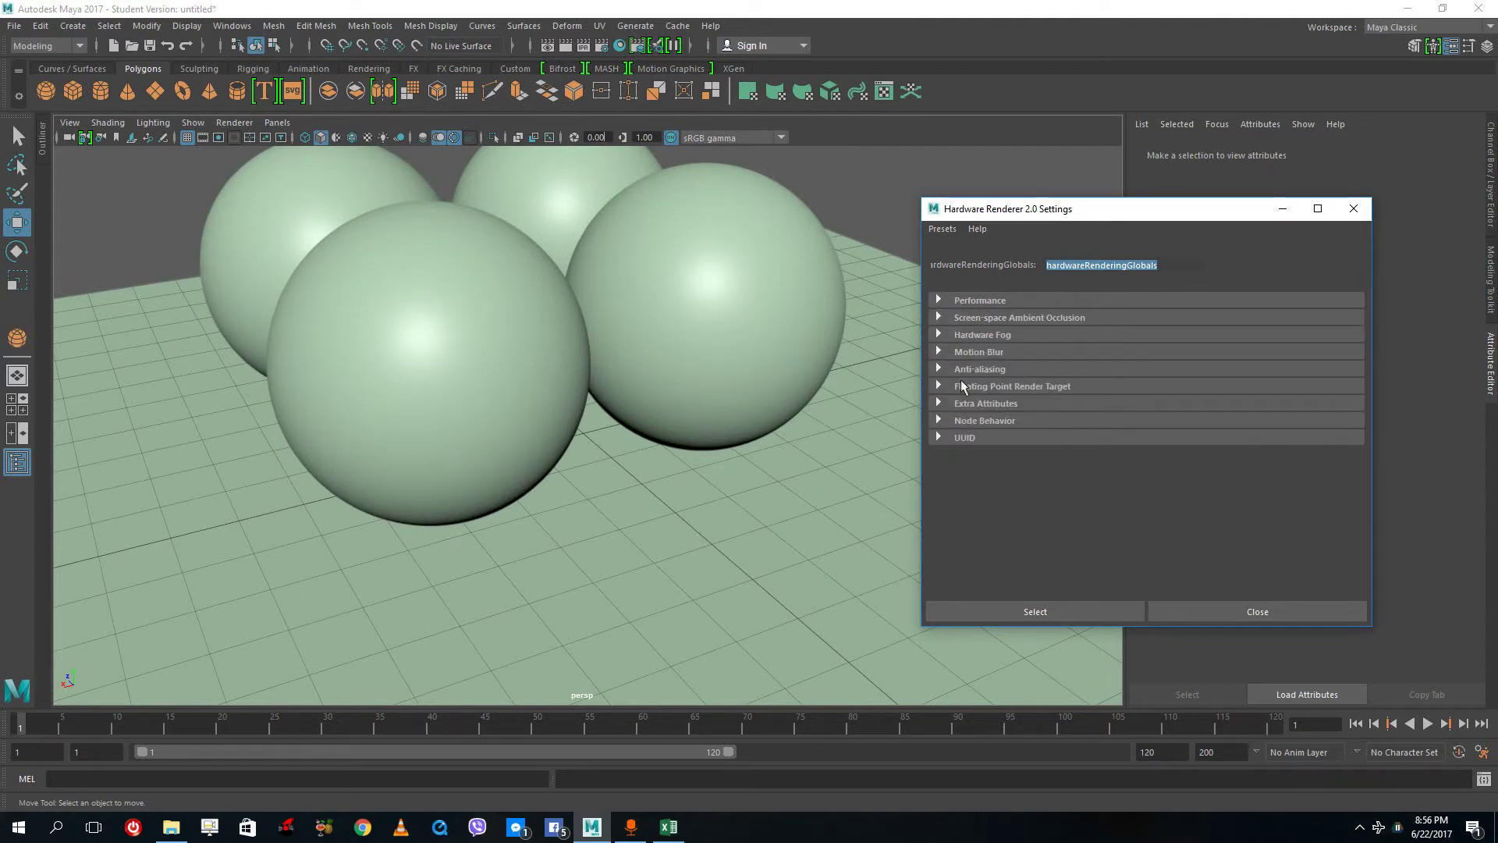
pyautogui.click(935, 436)
pyautogui.click(936, 437)
pyautogui.click(937, 421)
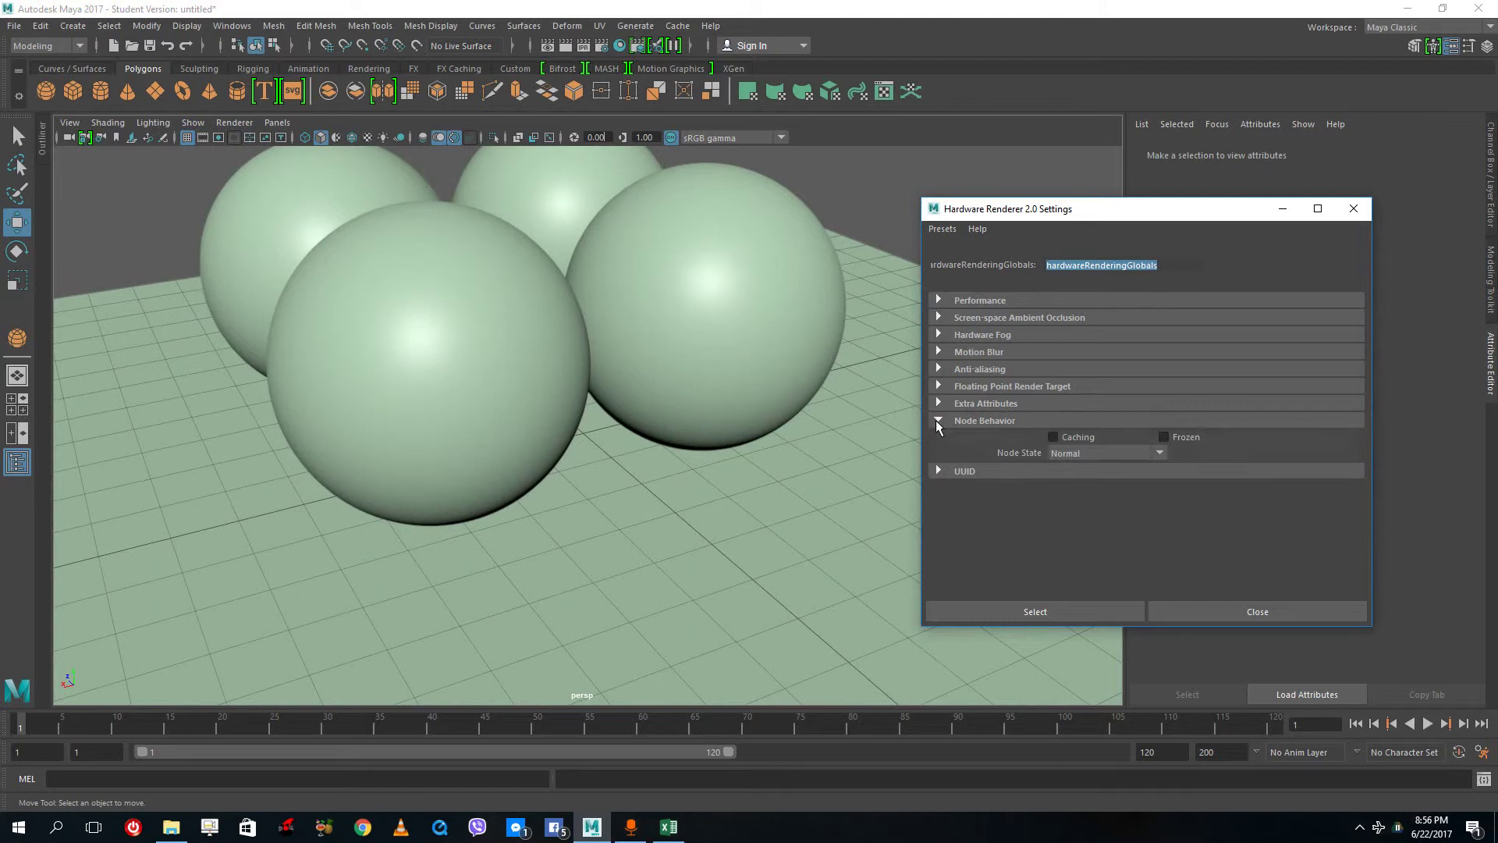
pyautogui.click(937, 419)
pyautogui.click(939, 403)
pyautogui.click(940, 386)
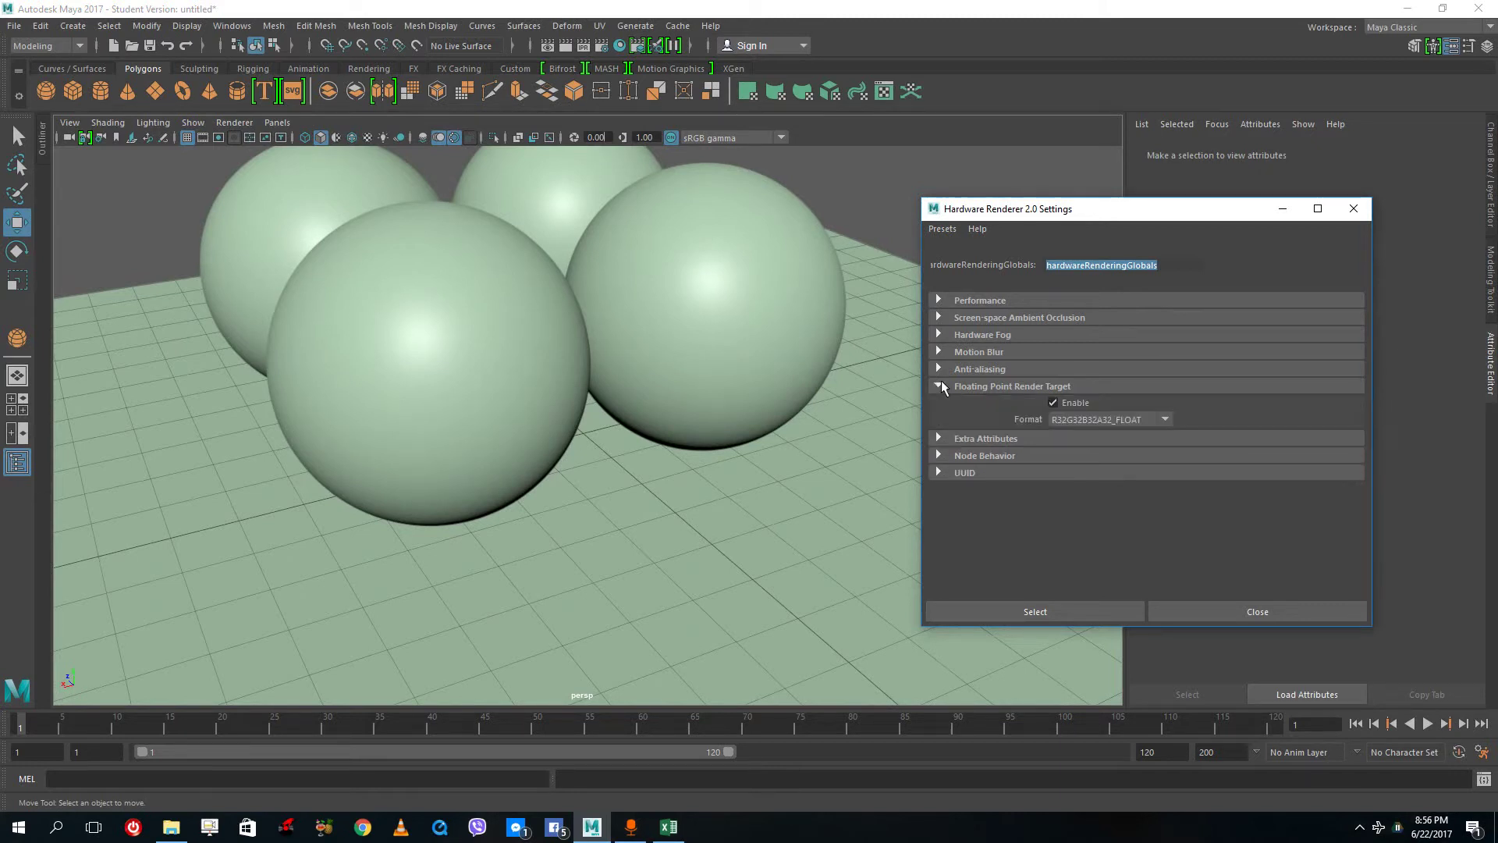
pyautogui.click(939, 386)
pyautogui.click(939, 369)
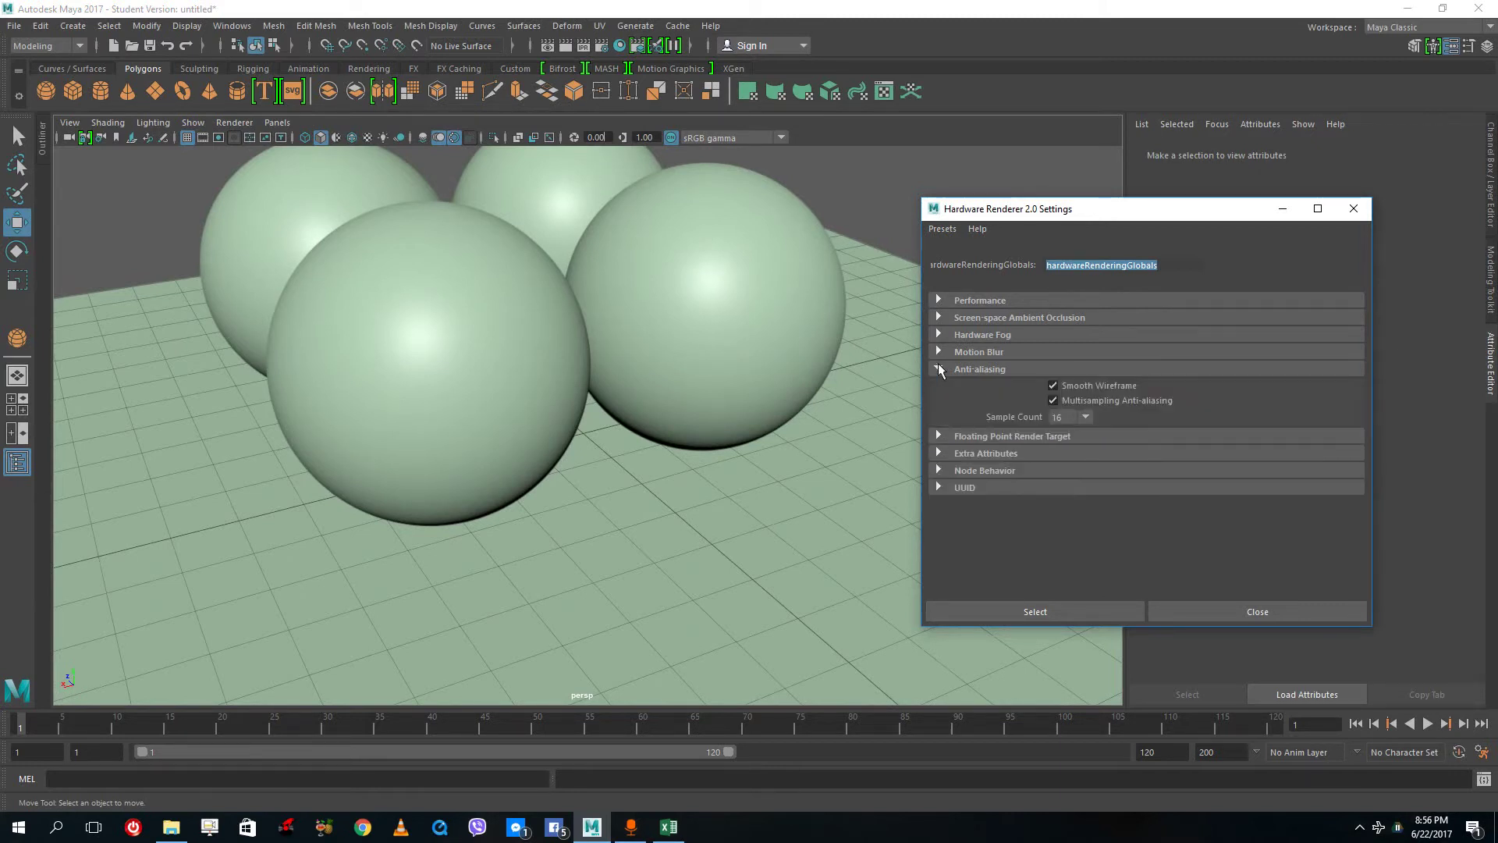
pyautogui.click(940, 369)
pyautogui.click(940, 336)
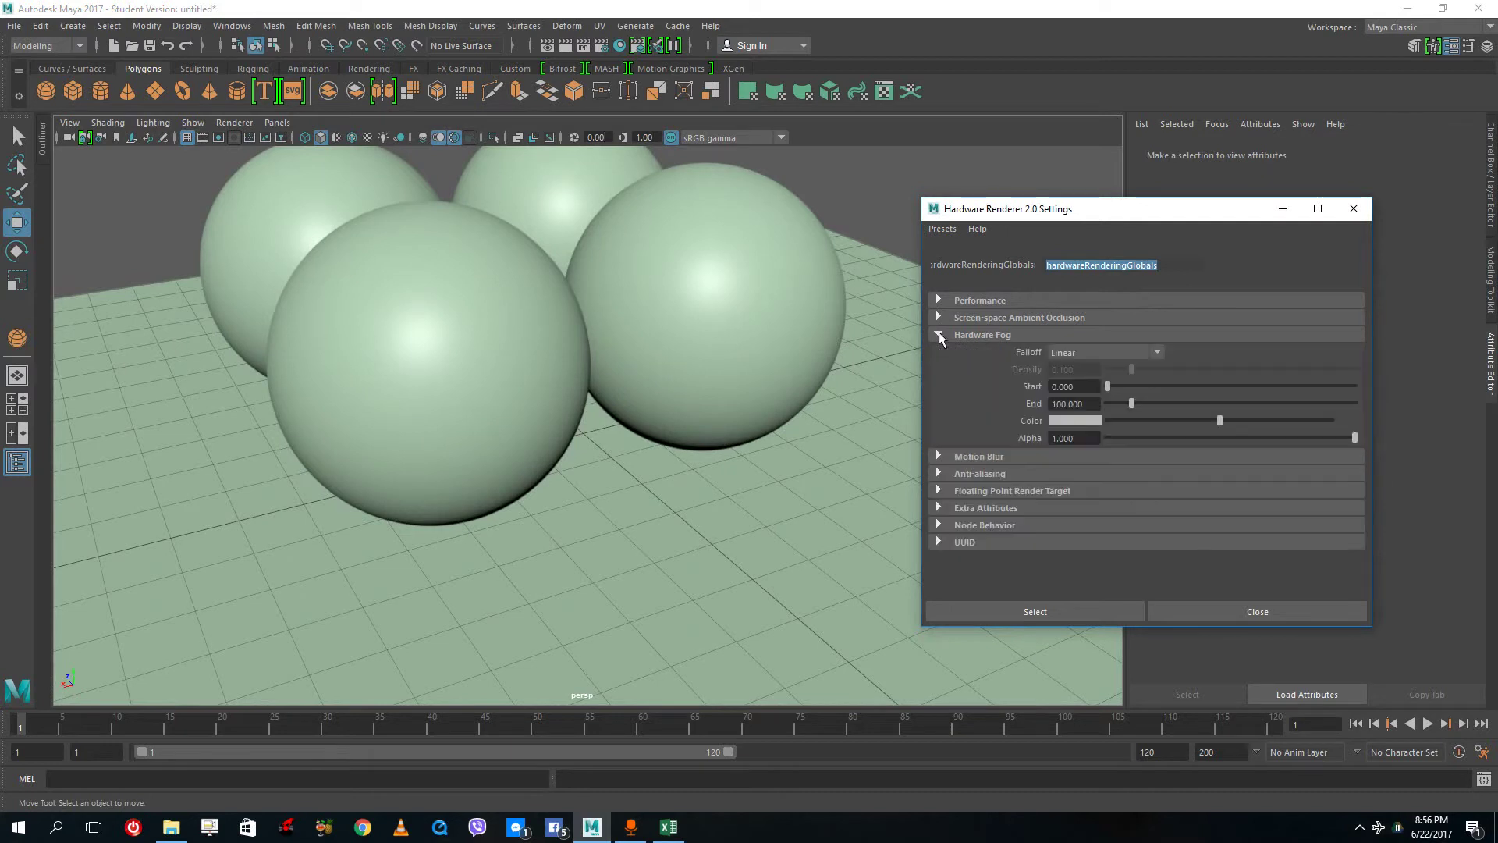
pyautogui.click(939, 335)
pyautogui.click(939, 317)
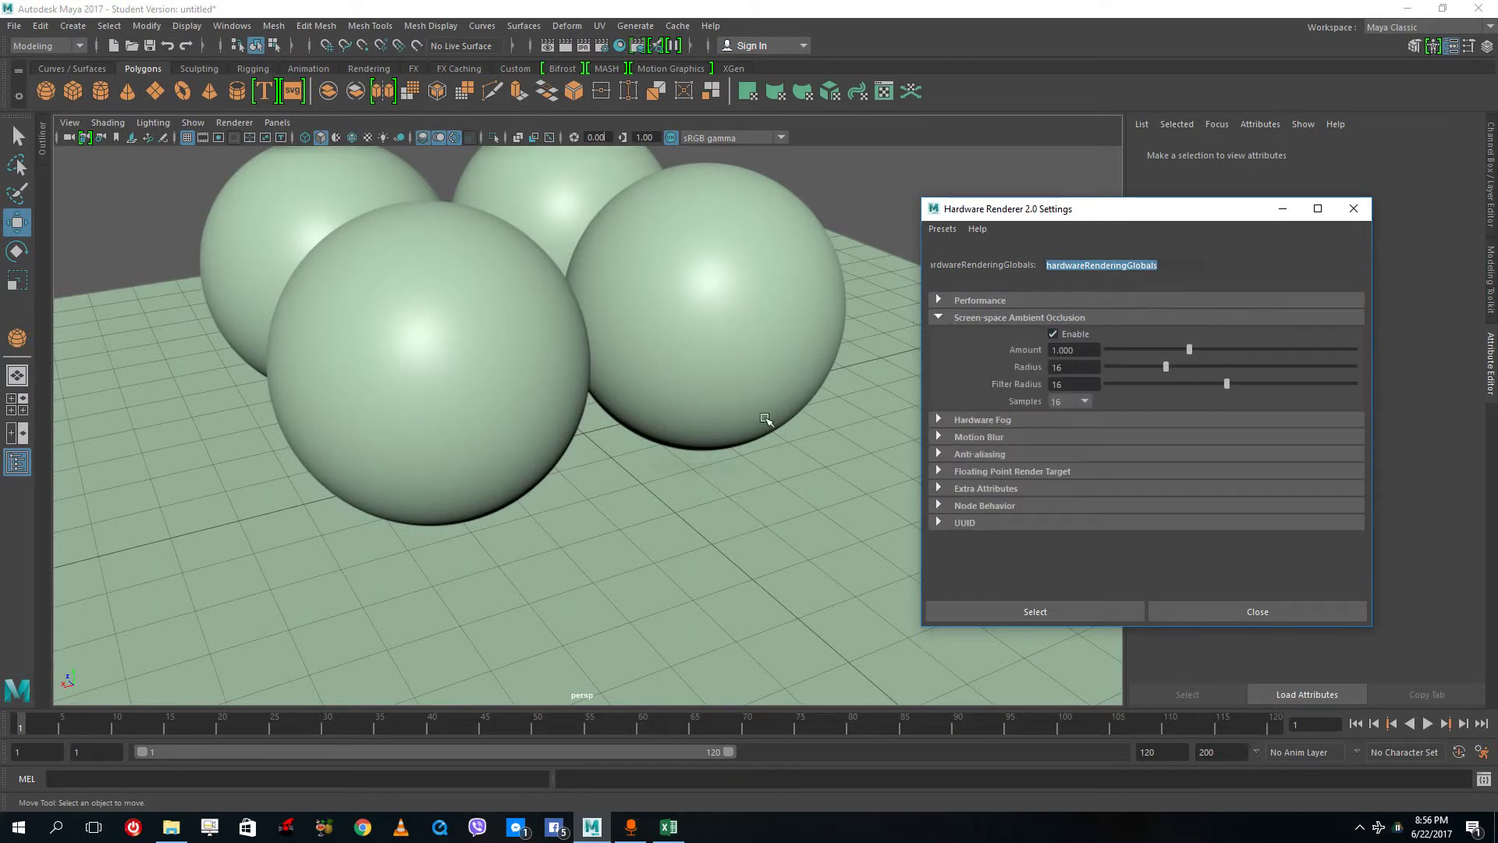
# Select individual spheres and the ground plane and examine the motion blur from different viewing angles.
pyautogui.keyDown('alt'); pyautogui.moveTo(619, 398); pyautogui.dragTo(674, 342); pyautogui.keyUp('alt')
pyautogui.click(691, 356)
pyautogui.click(369, 371)
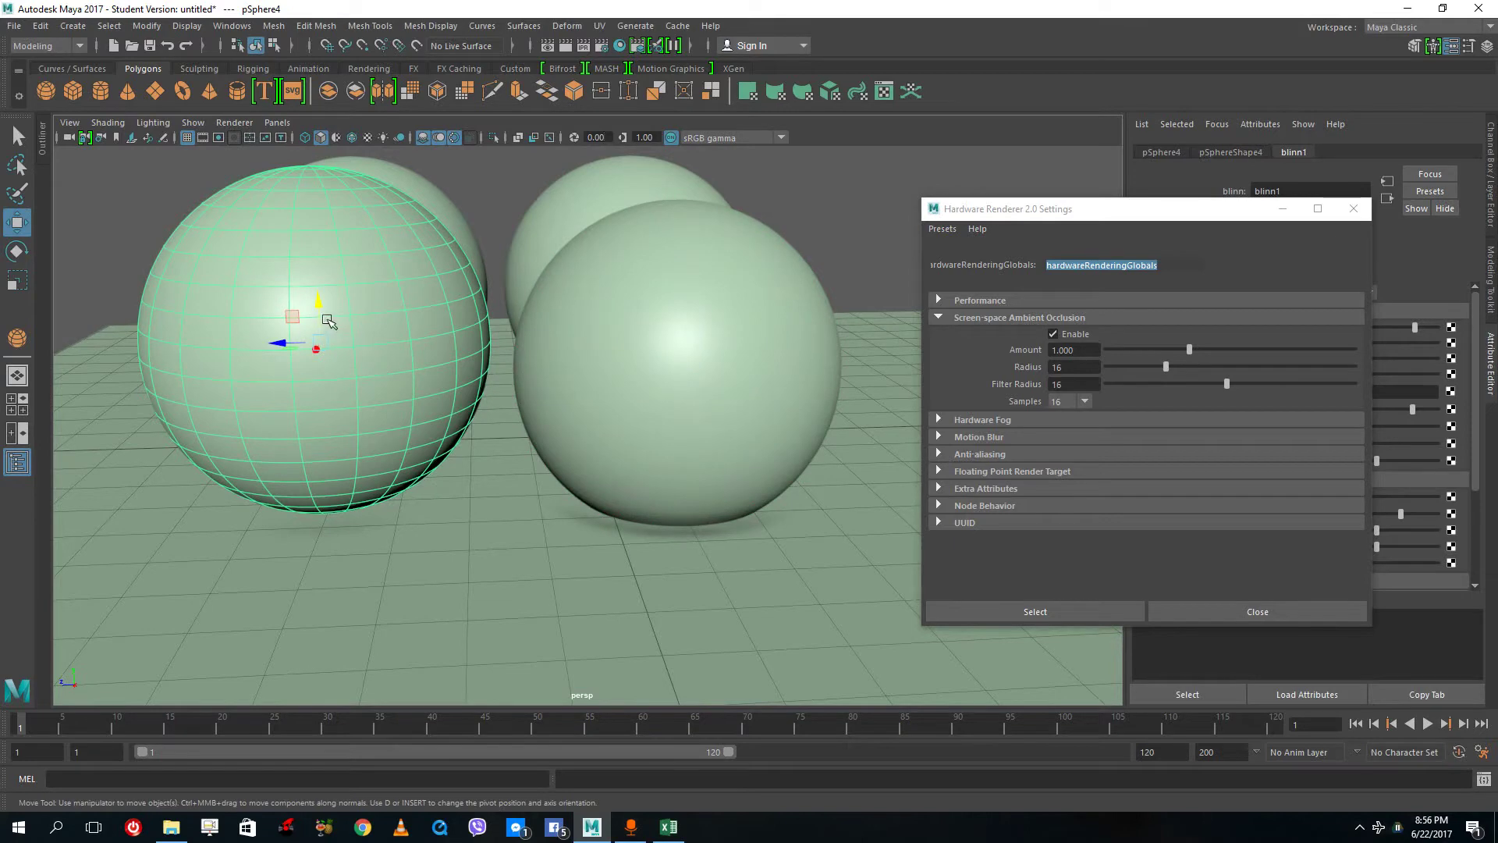
pyautogui.click(788, 334)
pyautogui.keyDown('alt'); pyautogui.moveTo(786, 334); pyautogui.dragTo(842, 268); pyautogui.keyUp('alt')
pyautogui.click(925, 166)
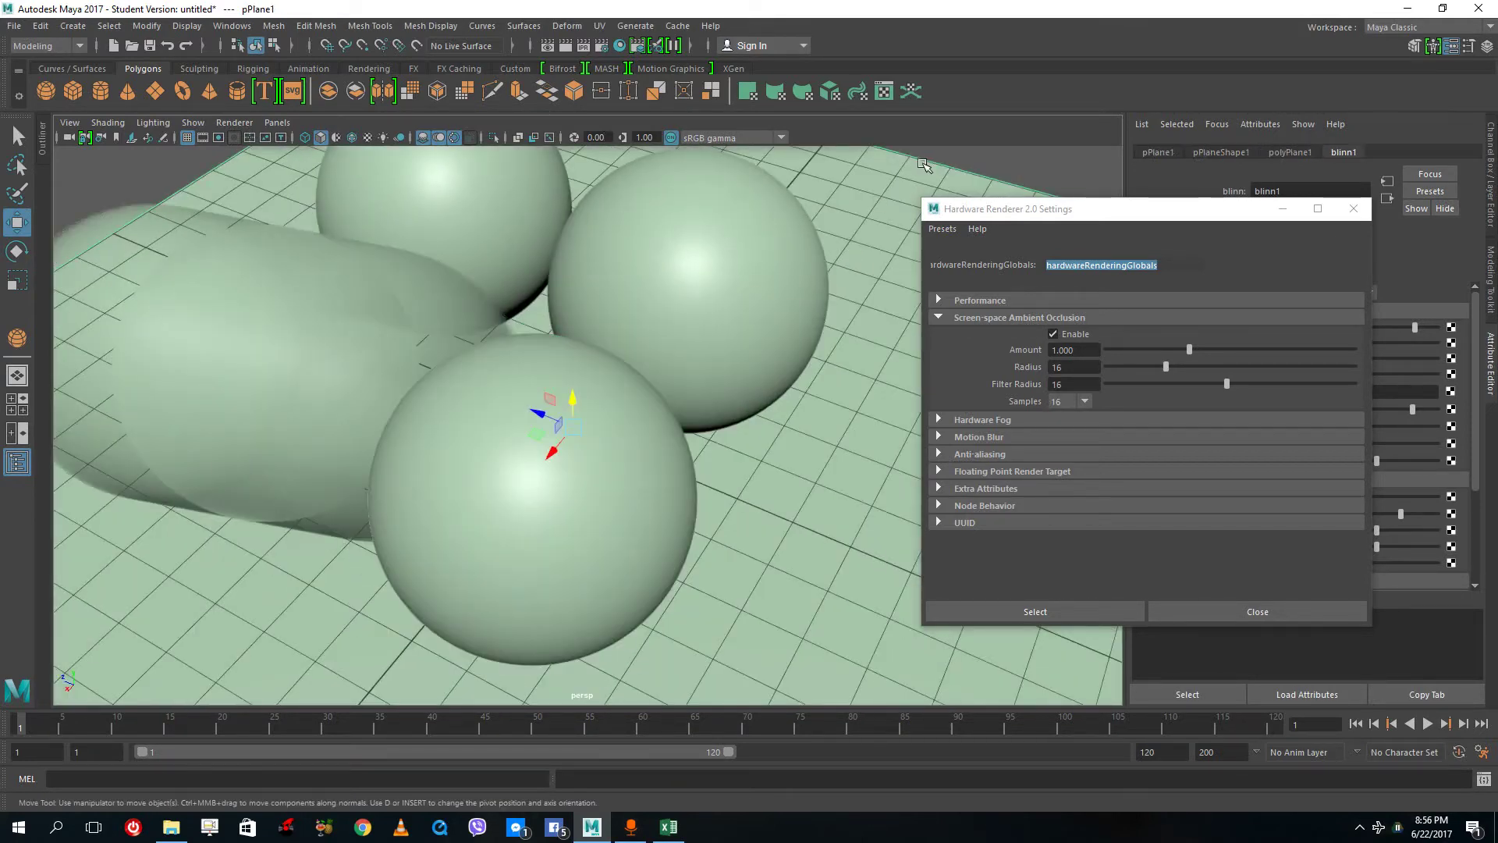
pyautogui.keyDown('alt'); pyautogui.moveTo(720, 330); pyautogui.dragTo(776, 396); pyautogui.keyUp('alt')
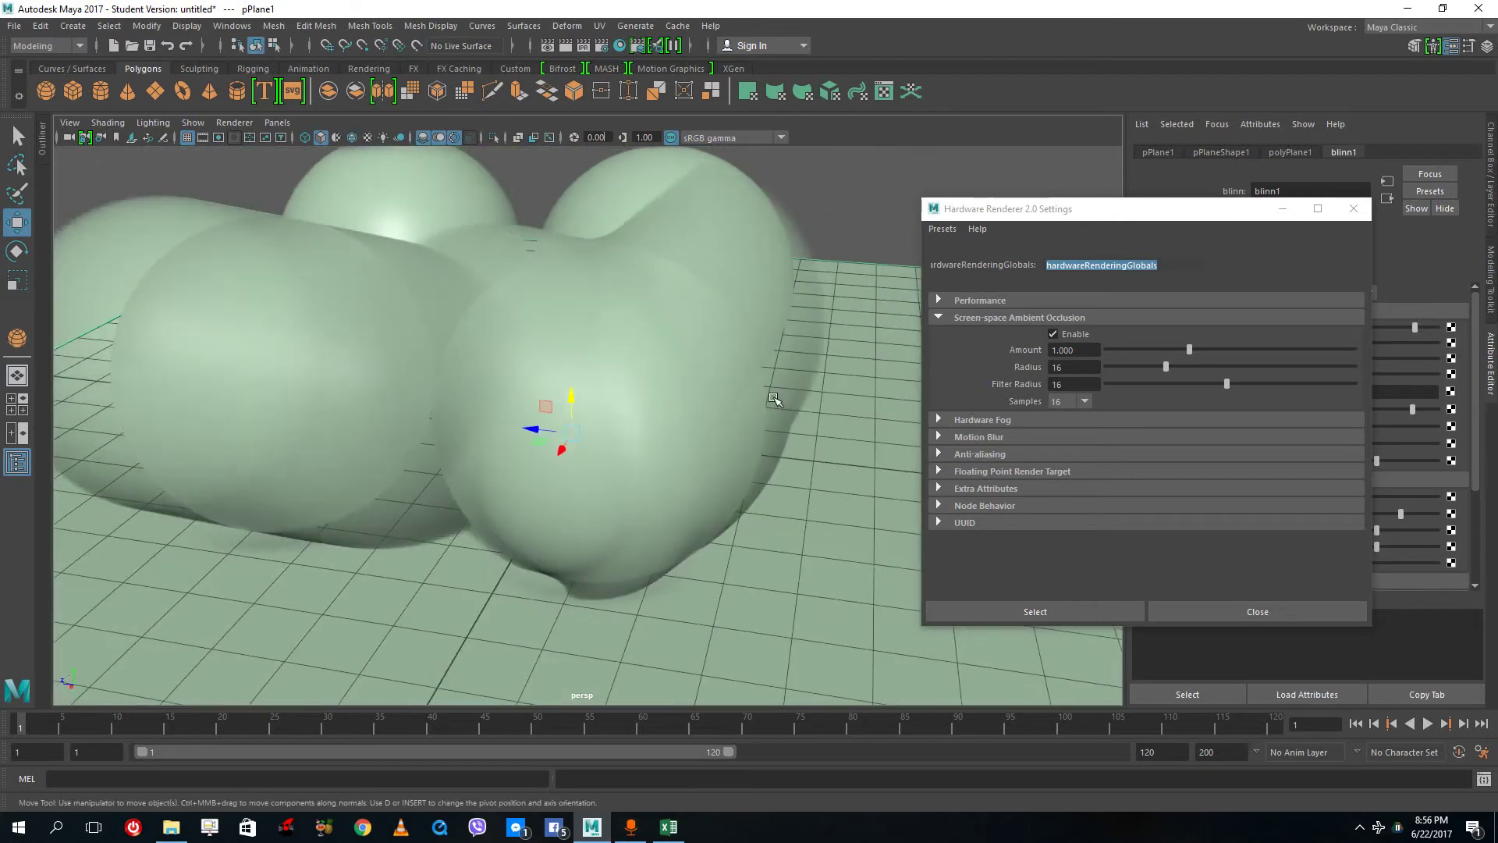
# Disable Motion Blur for the viewport and check the spheres' edges without it.
pyautogui.click(938, 437)
pyautogui.click(1053, 453)
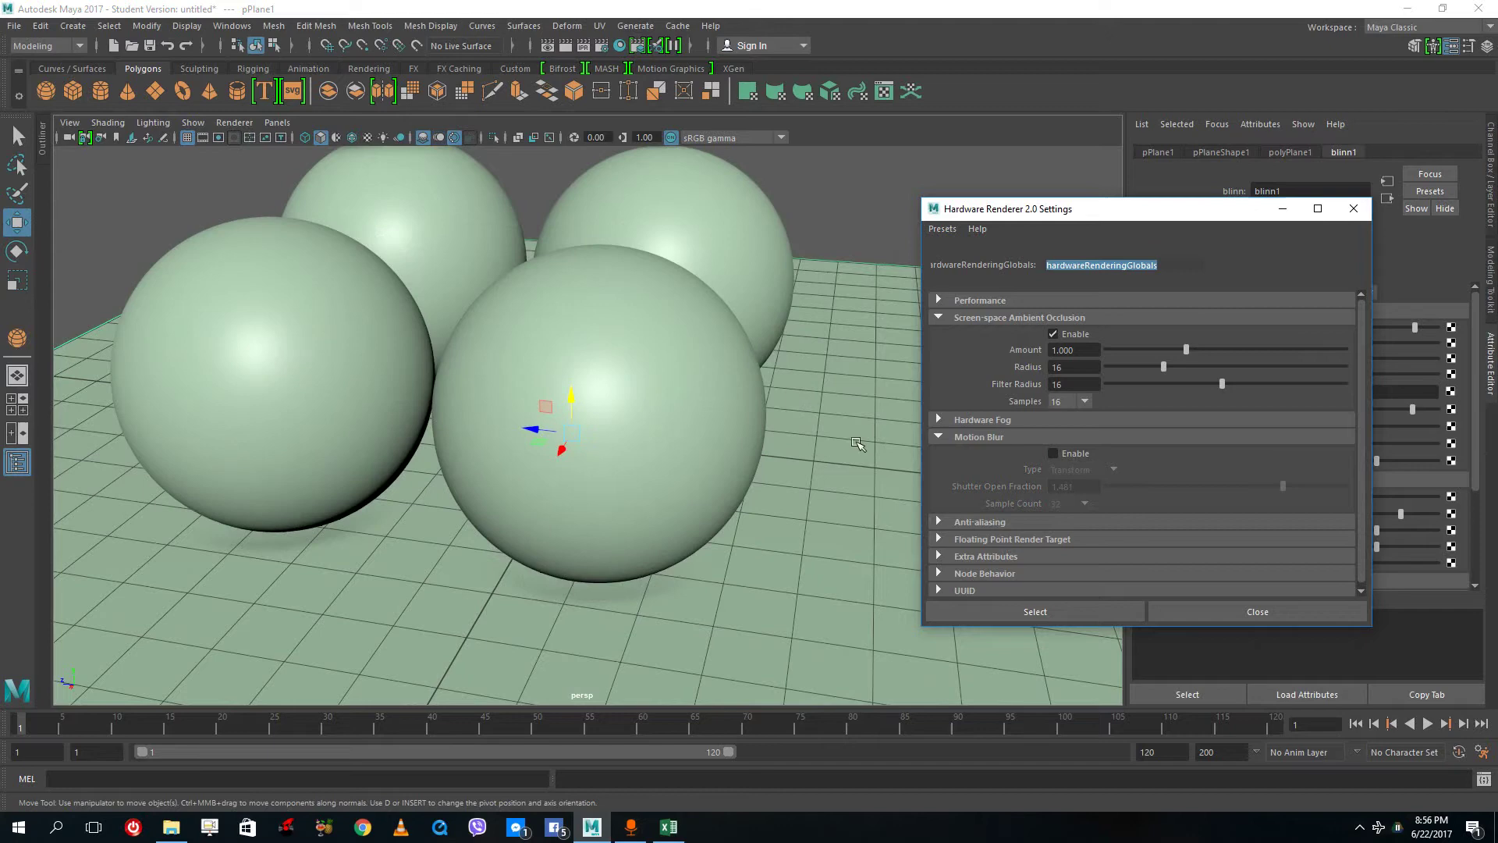
pyautogui.keyDown('alt'); pyautogui.moveTo(854, 441); pyautogui.dragTo(913, 422); pyautogui.keyUp('alt')
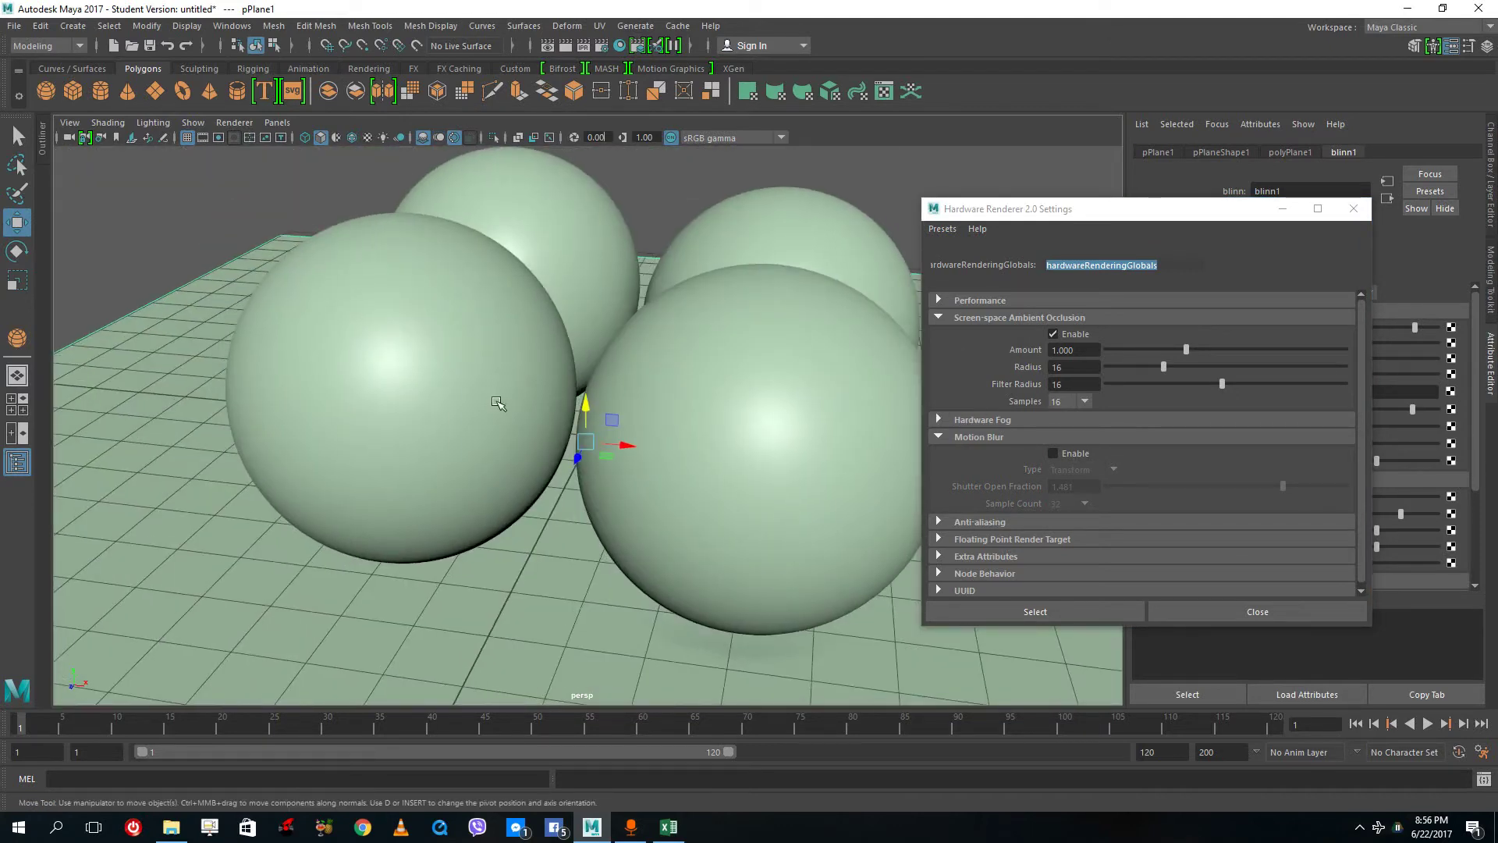
pyautogui.click(480, 405)
pyautogui.moveTo(449, 394); pyautogui.dragTo(762, 418)
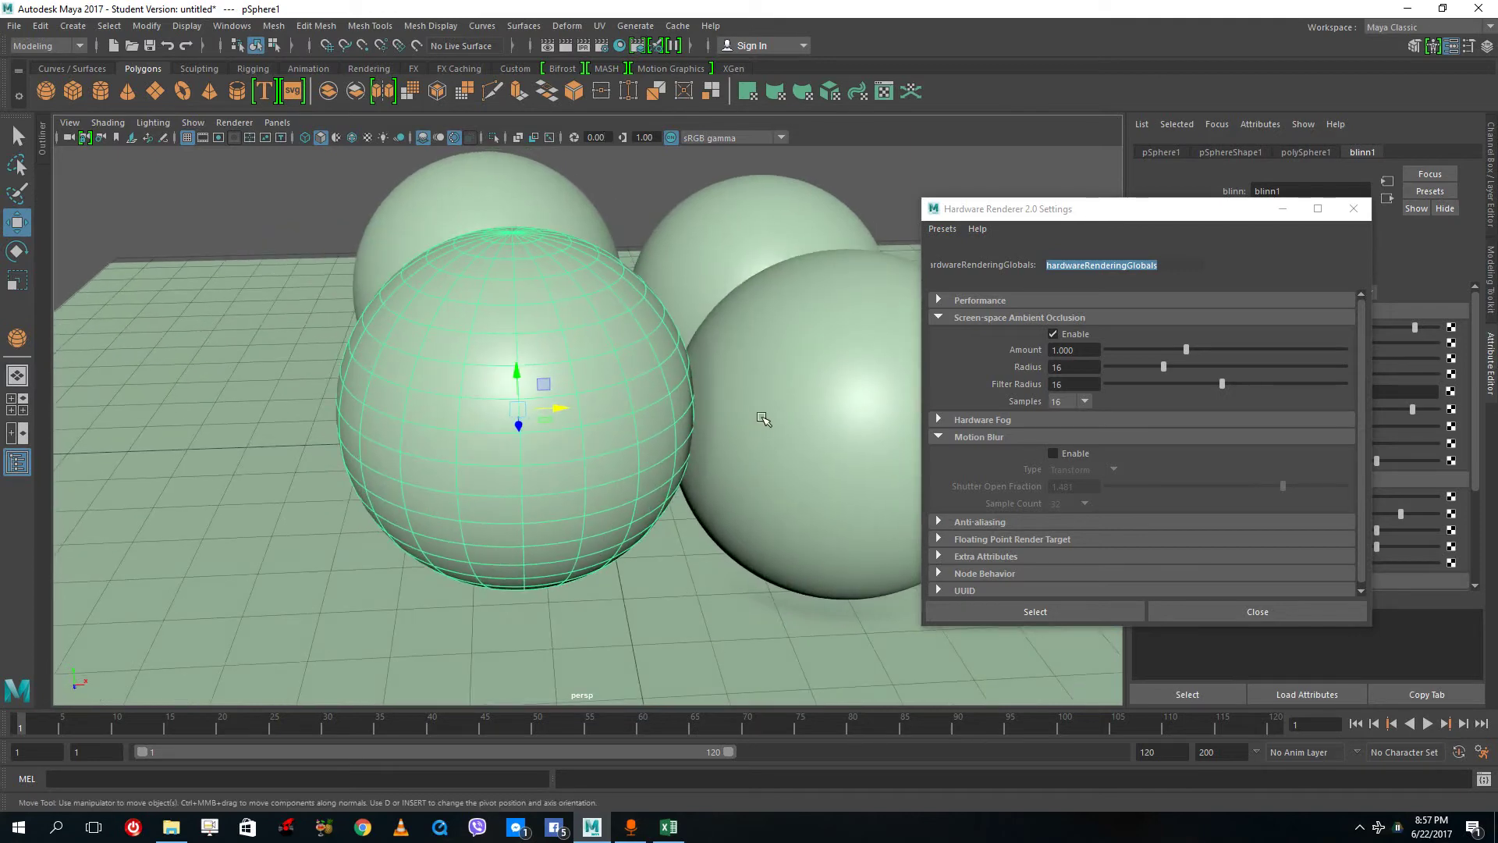
pyautogui.click(896, 211)
pyautogui.keyDown('alt'); pyautogui.moveTo(663, 386); pyautogui.dragTo(642, 415); pyautogui.keyUp('alt')
# Set the Screen-space Ambient Occlusion Amount to 1.911, Radius to 31 and Filter Radius to 19, and check the spheres' contact shadows.
pyautogui.moveTo(1186, 349); pyautogui.dragTo(1259, 349)
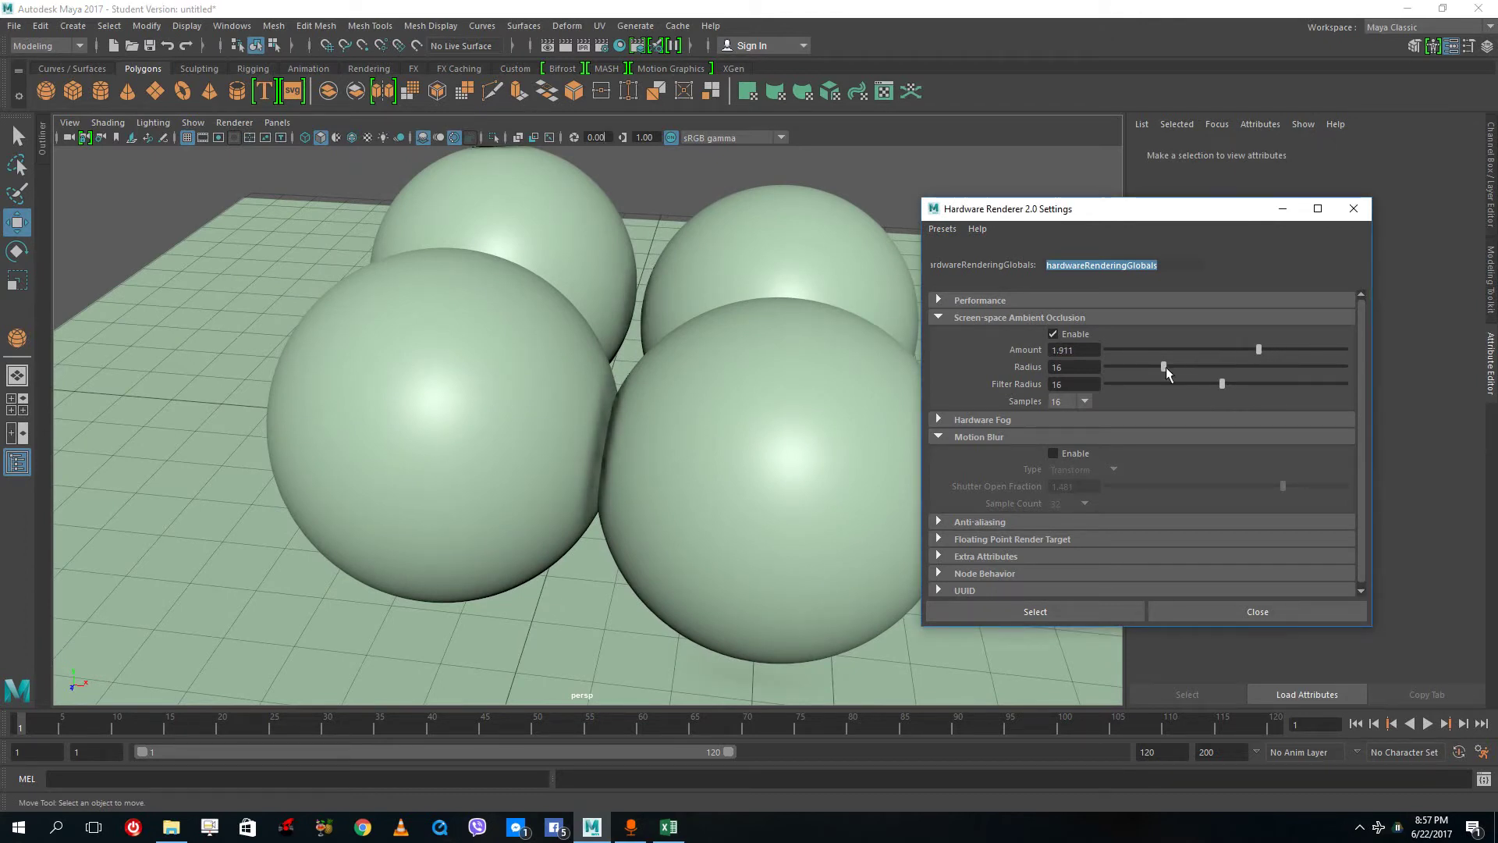
pyautogui.moveTo(1166, 367); pyautogui.dragTo(1243, 394)
pyautogui.keyDown('alt'); pyautogui.moveTo(720, 387); pyautogui.dragTo(856, 411); pyautogui.keyUp('alt')
pyautogui.click(606, 379)
pyautogui.keyDown('alt'); pyautogui.moveTo(620, 425); pyautogui.dragTo(803, 454); pyautogui.keyUp('alt')
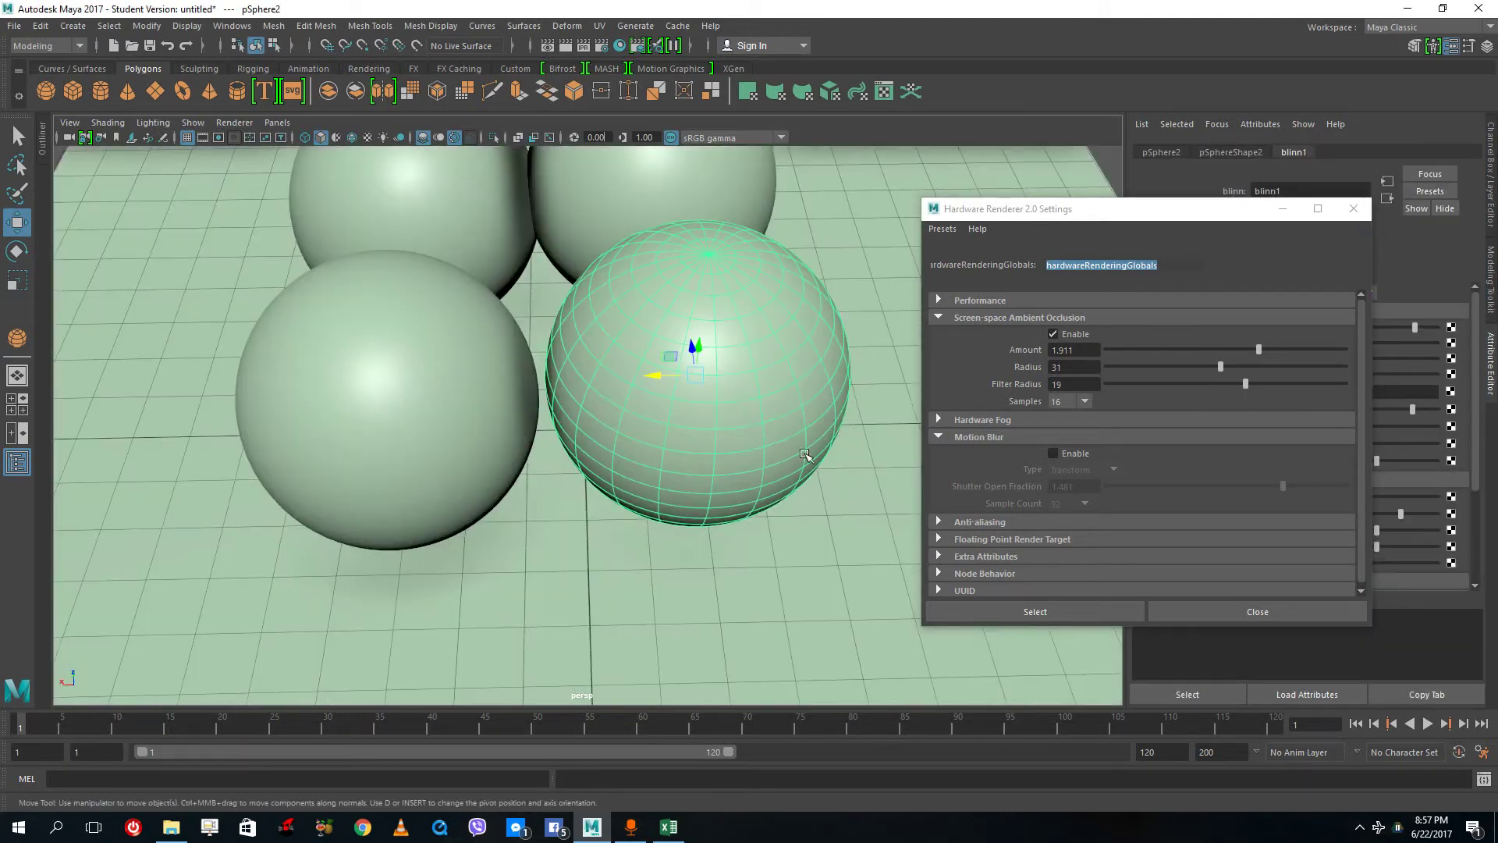
pyautogui.moveTo(654, 376); pyautogui.dragTo(684, 336)
pyautogui.keyDown('alt'); pyautogui.moveTo(732, 348); pyautogui.dragTo(772, 316); pyautogui.keyUp('alt')
# Examine the Performance settings of the hardware renderer and the ambient occlusion shading around the spheres.
pyautogui.click(934, 317)
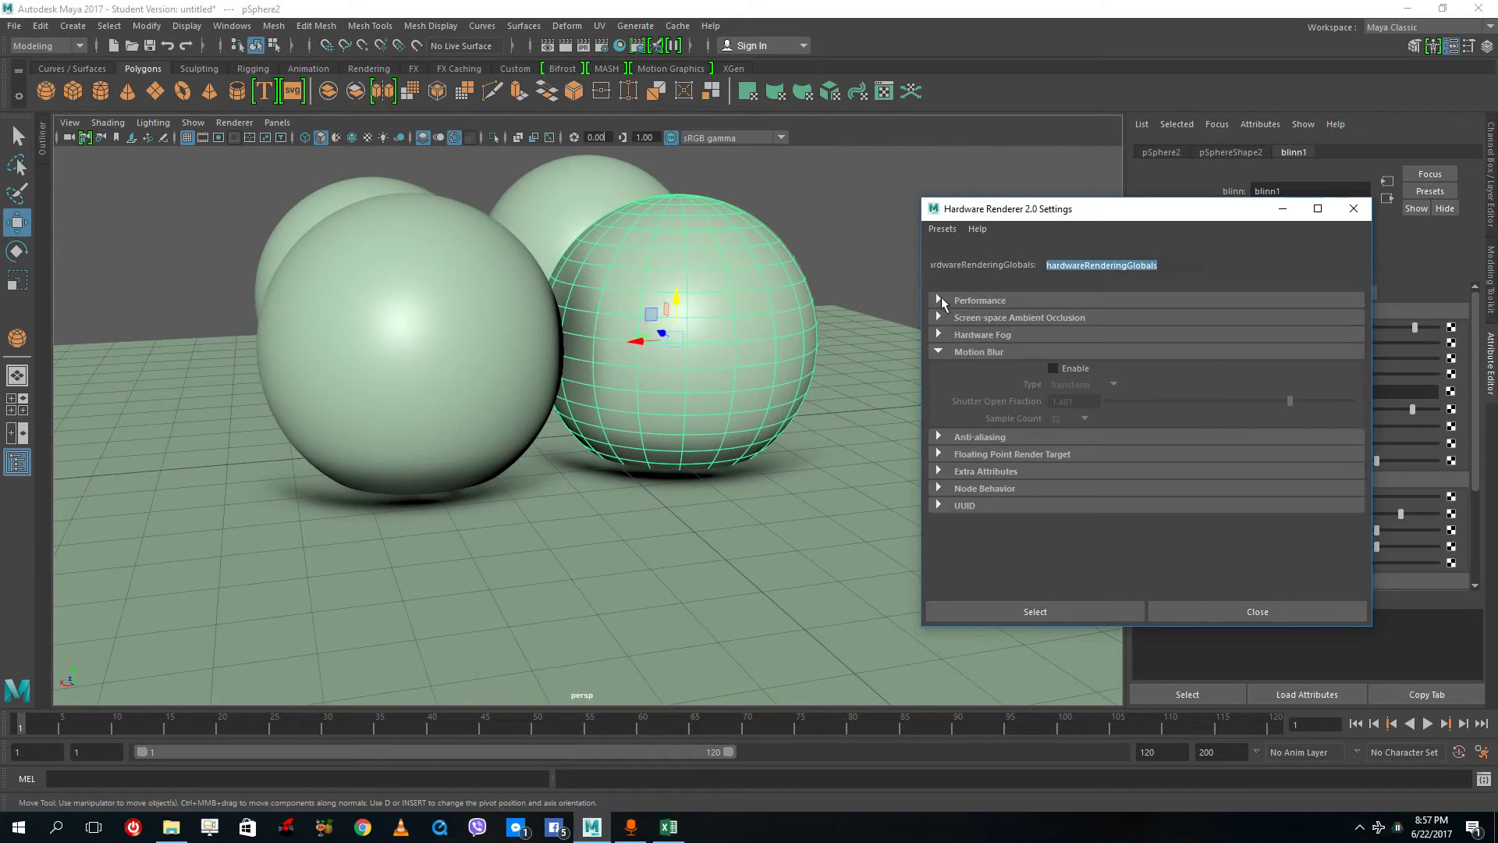
pyautogui.click(939, 299)
pyautogui.moveTo(1323, 365); pyautogui.dragTo(1370, 369)
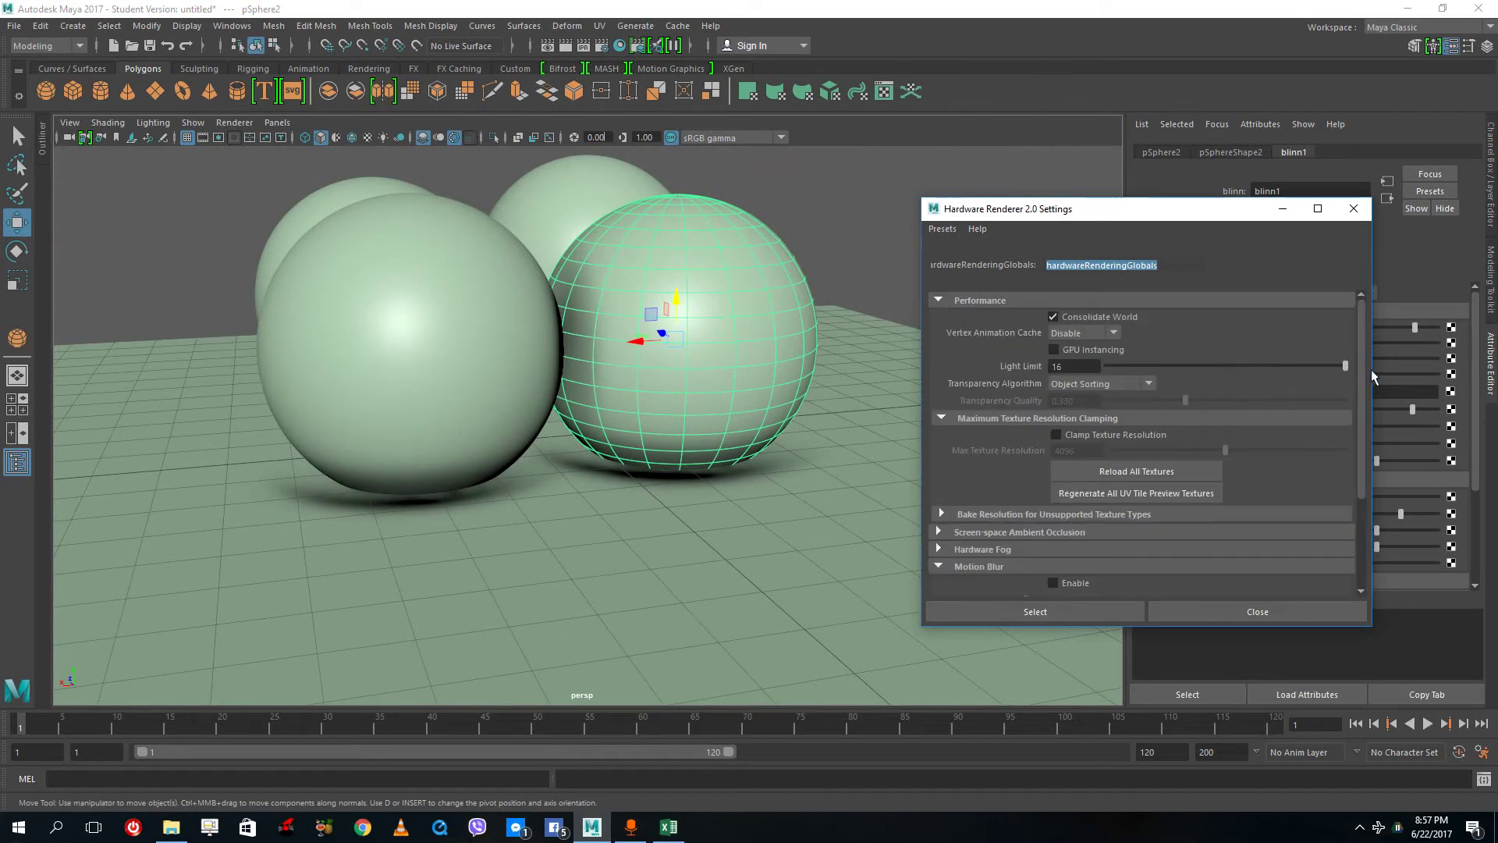
pyautogui.keyDown('alt'); pyautogui.moveTo(827, 390); pyautogui.dragTo(737, 460); pyautogui.keyUp('alt')
pyautogui.scroll(-2, 727, 309)
pyautogui.scroll(-2, 727, 309)
pyautogui.scroll(5, 737, 311)
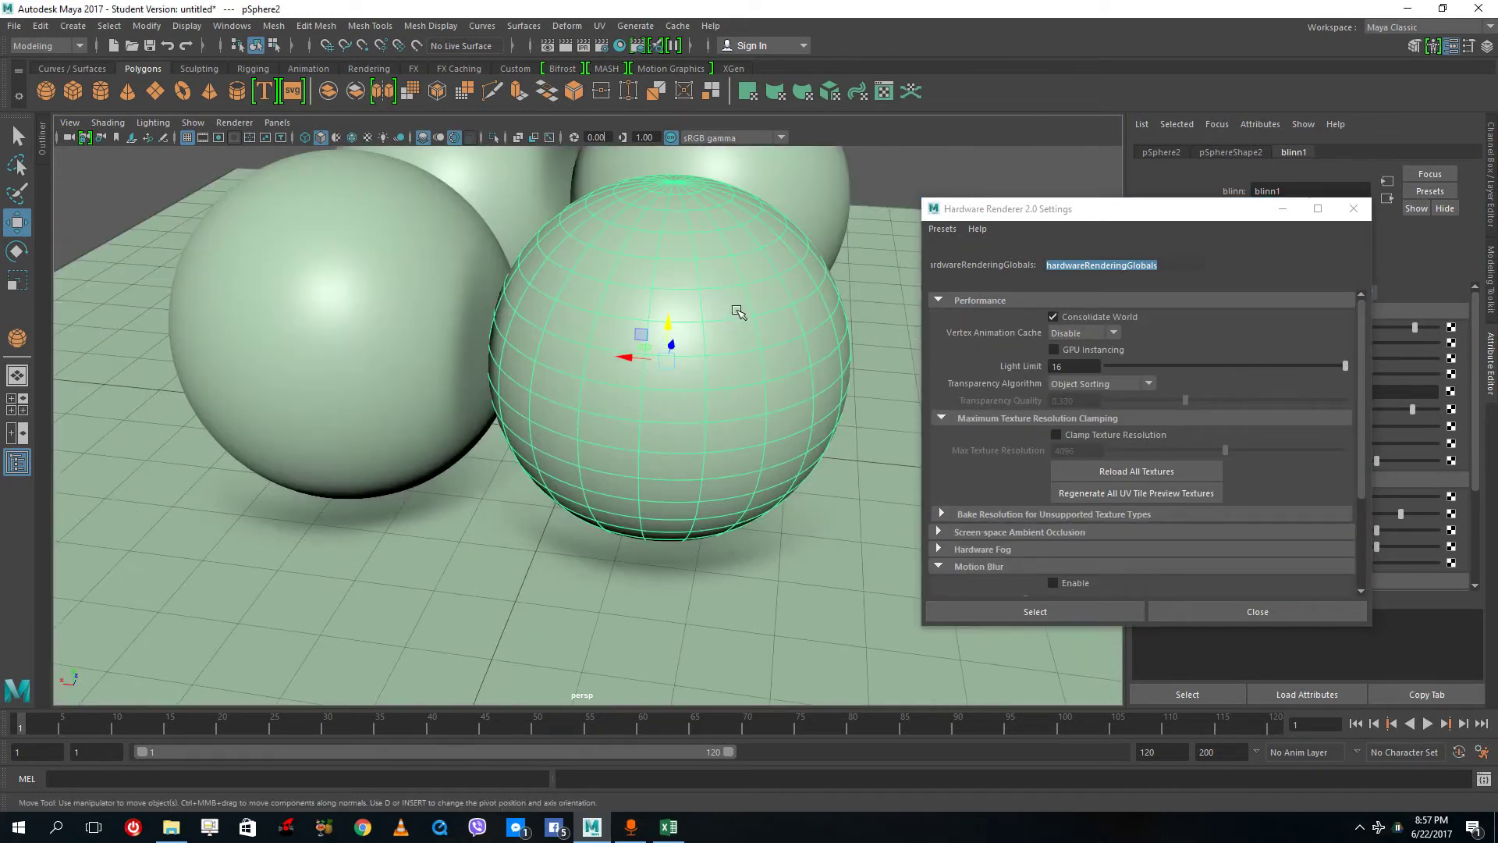
pyautogui.scroll(-3, 856, 209)
# Switch the viewport renderer to Legacy Default Viewport and compare the shading of the spheres and plane.
pyautogui.click(232, 123)
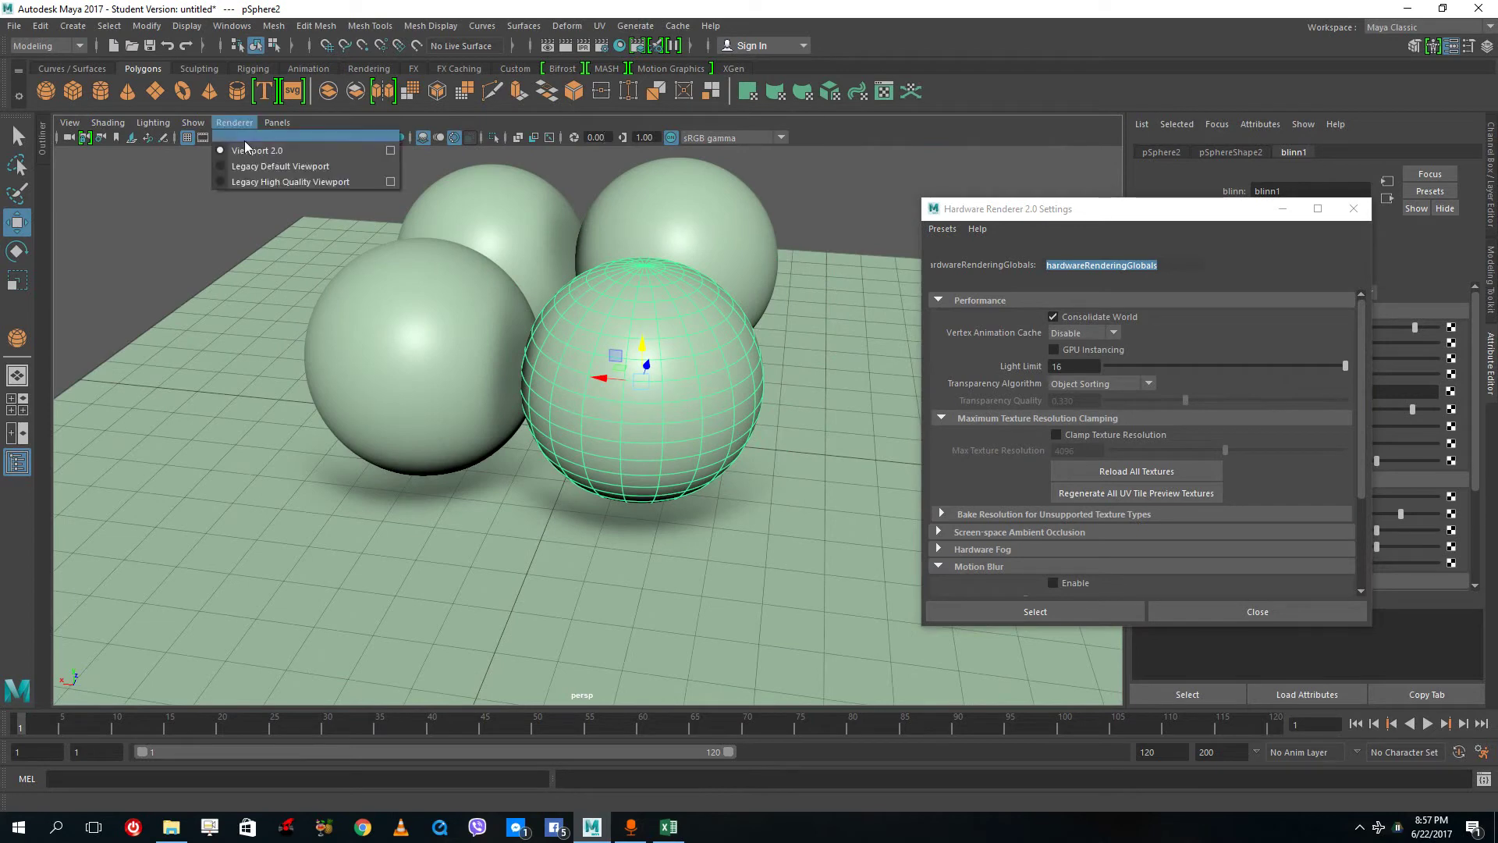
pyautogui.click(258, 161)
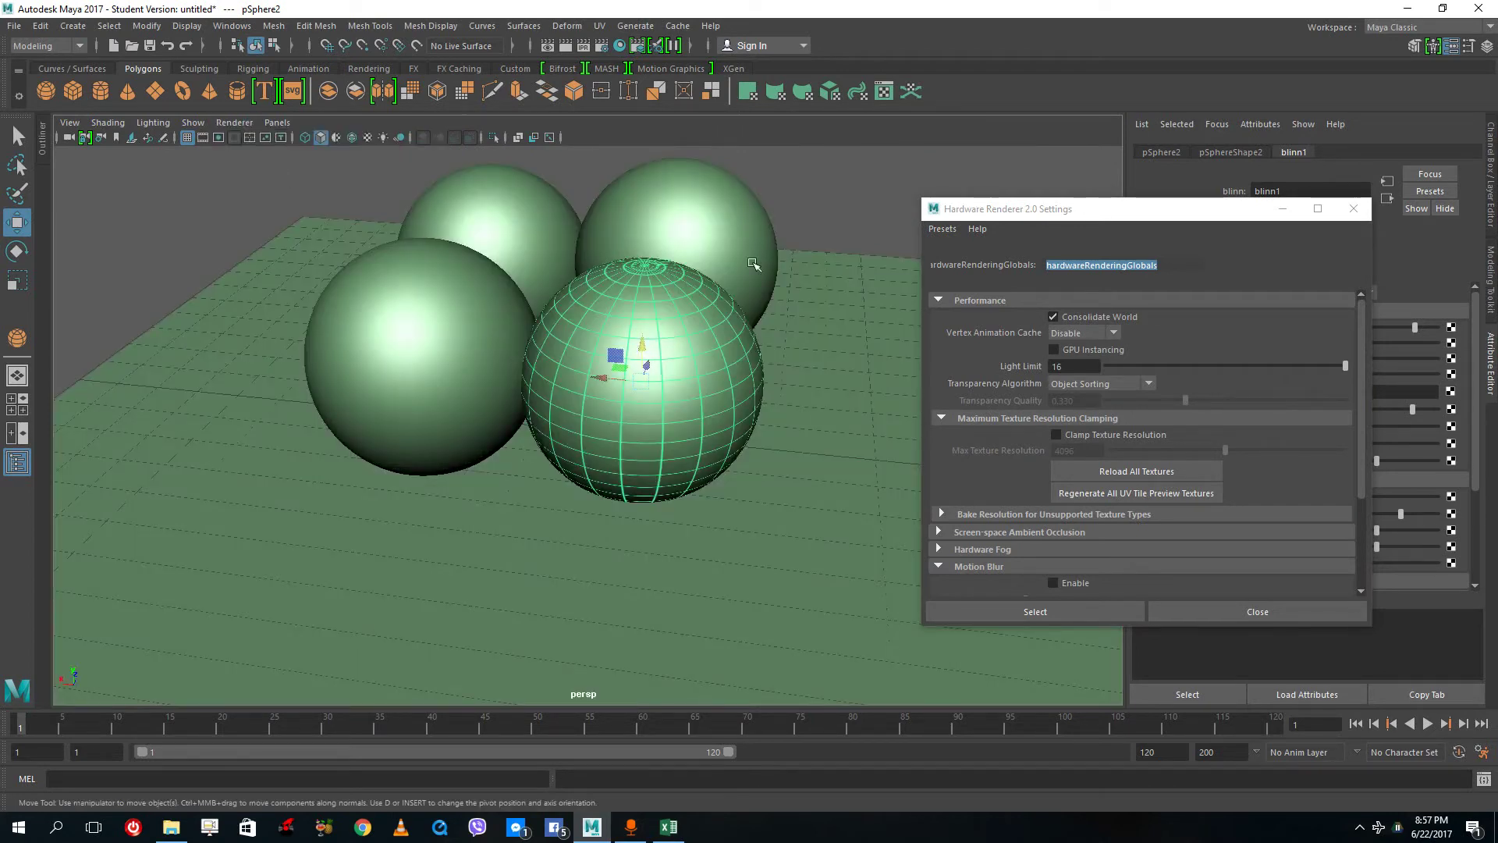
pyautogui.click(863, 206)
pyautogui.moveTo(830, 228)
pyautogui.keyDown('alt'); pyautogui.mouseDown()
pyautogui.moveTo(829, 194)
pyautogui.moveTo(829, 218)
pyautogui.mouseUp(); pyautogui.keyUp('alt')
pyautogui.scroll(3, 825, 223)
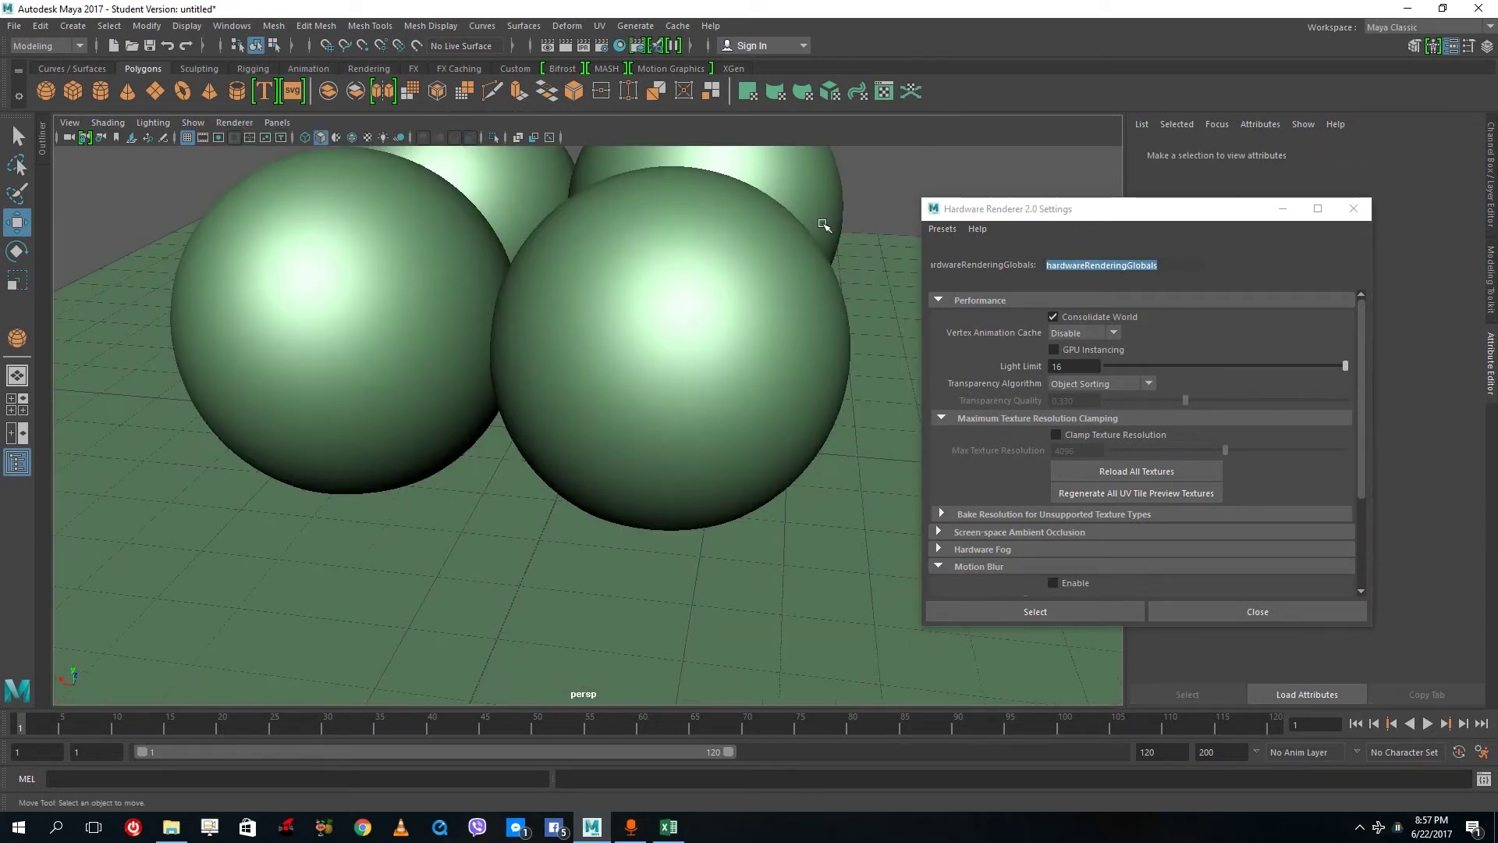
# Return the viewport renderer to Viewport 2.0 and close the hardware renderer settings.
pyautogui.click(234, 123)
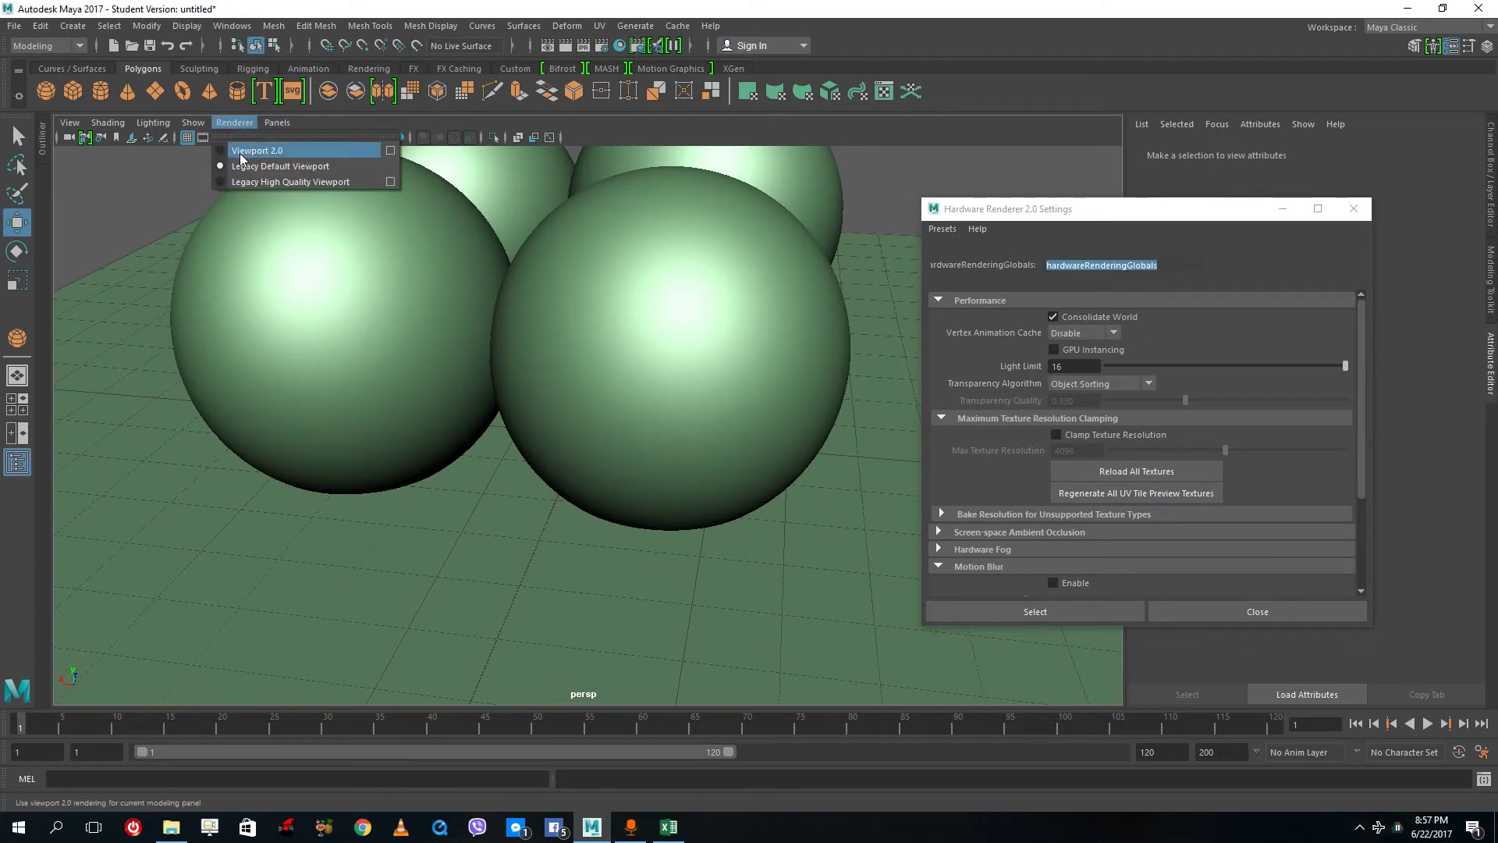
pyautogui.click(240, 151)
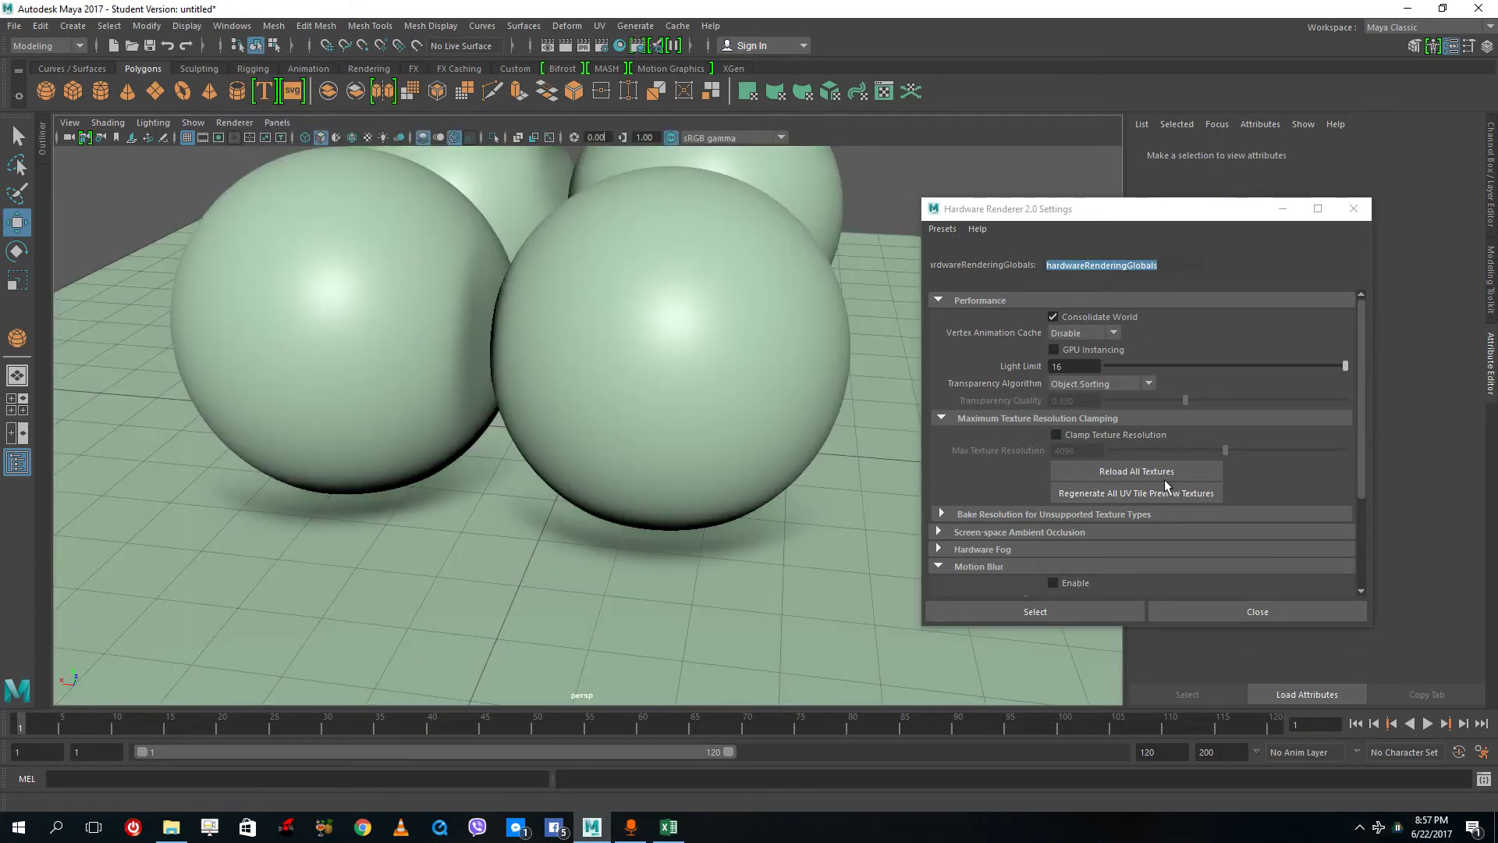
pyautogui.moveTo(672, 405)
pyautogui.keyDown('alt'); pyautogui.mouseDown()
pyautogui.moveTo(700, 429)
pyautogui.moveTo(611, 468)
pyautogui.moveTo(801, 417)
pyautogui.moveTo(602, 421)
pyautogui.moveTo(674, 405)
pyautogui.mouseUp(); pyautogui.keyUp('alt')
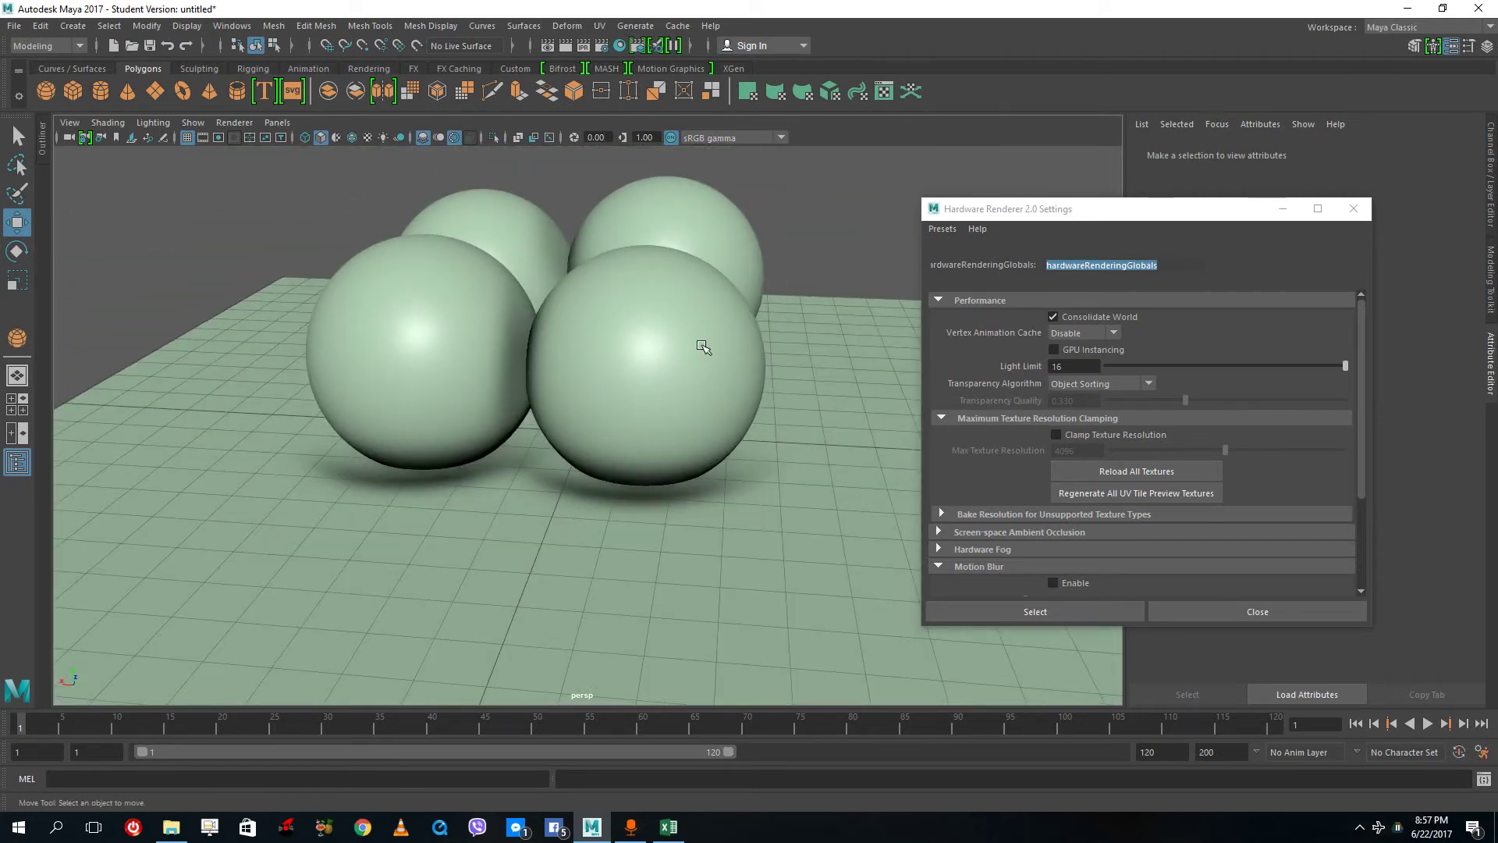
pyautogui.scroll(2, 702, 347)
pyautogui.moveTo(1052, 223); pyautogui.dragTo(939, 236)
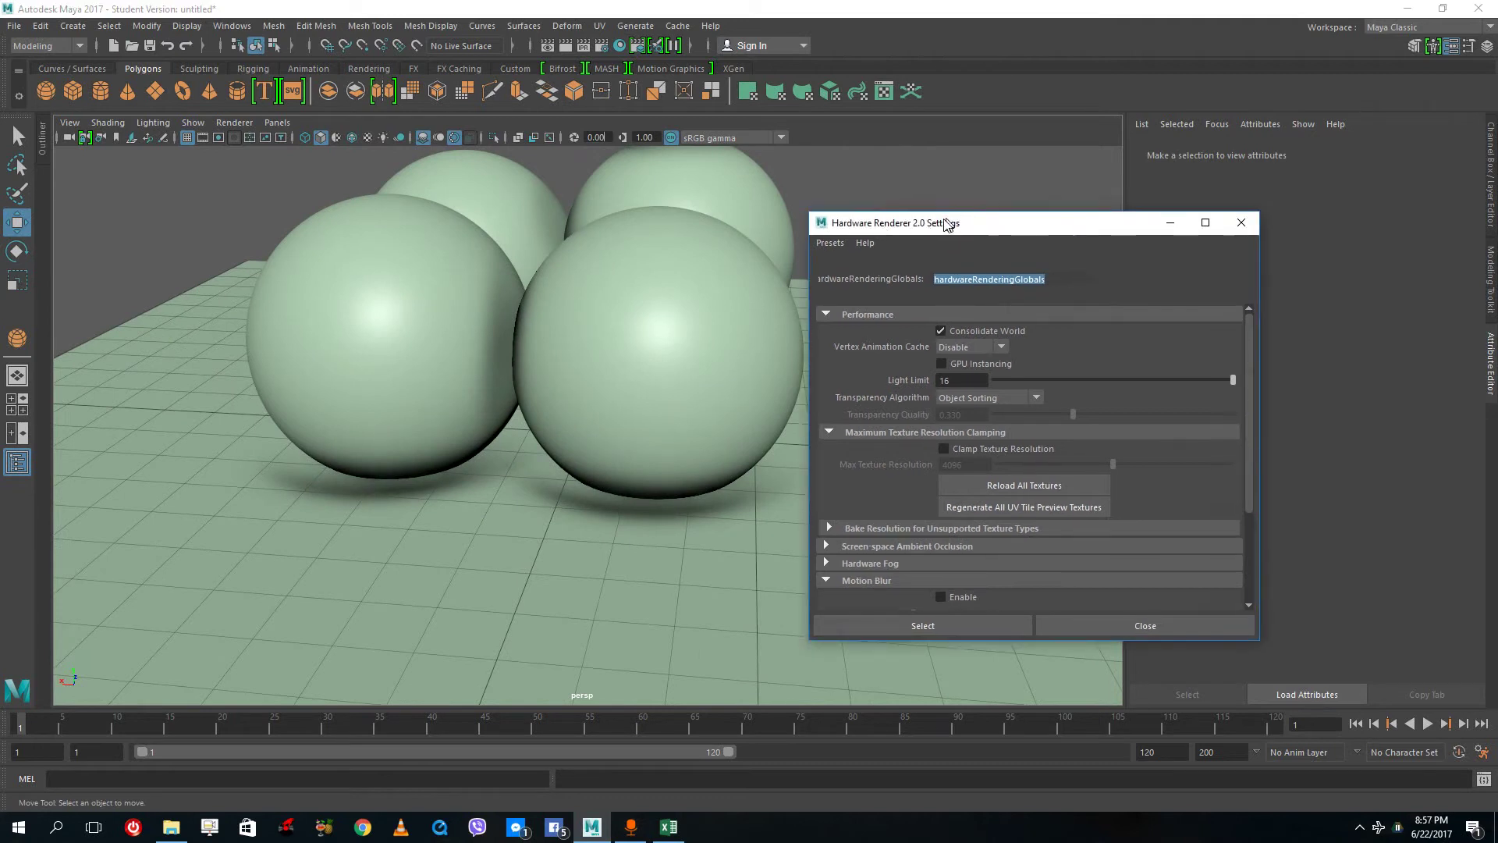
pyautogui.click(1241, 223)
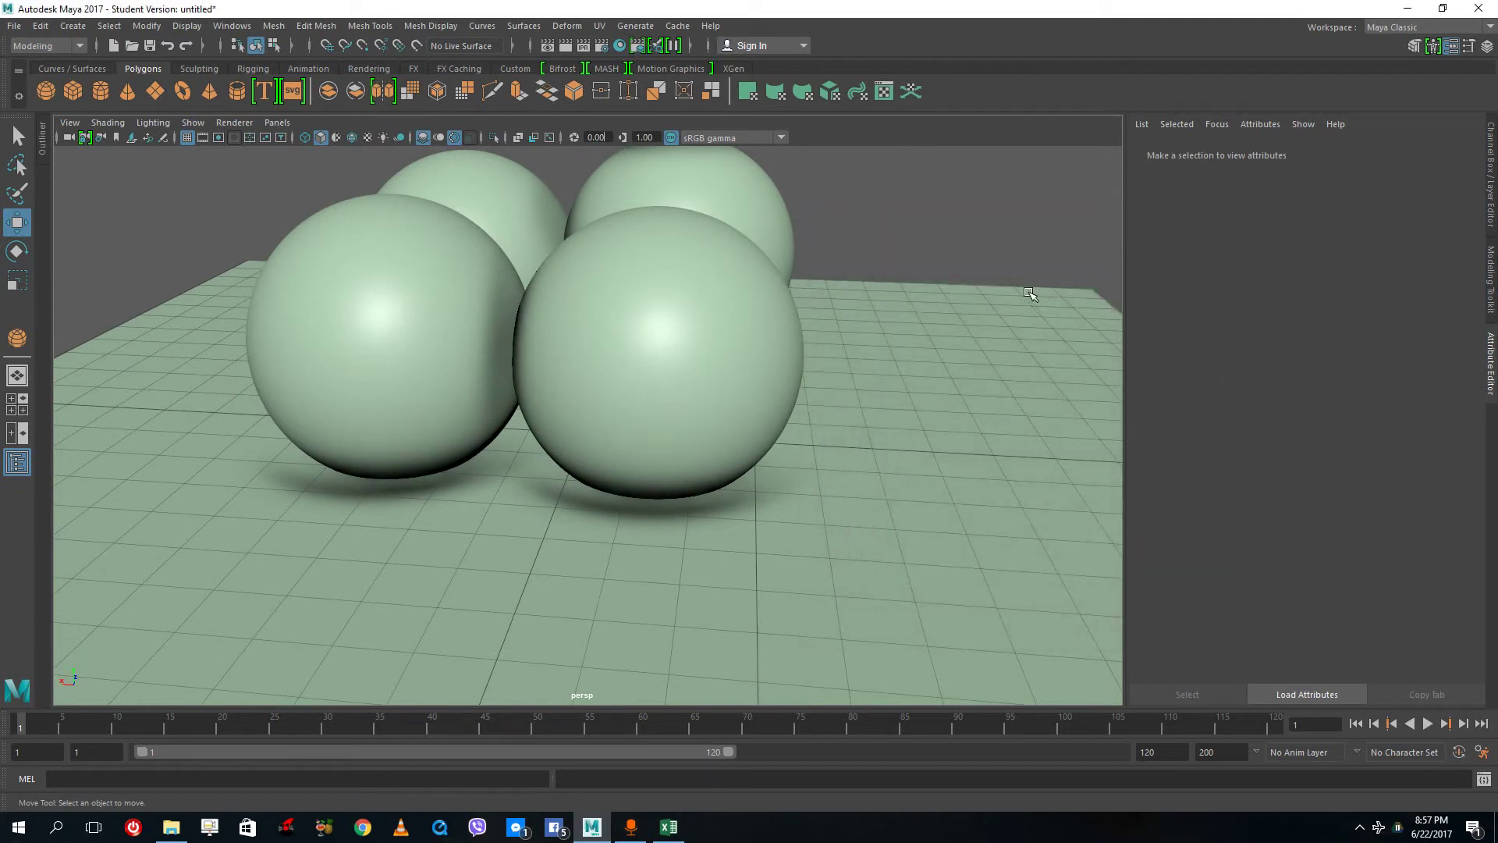
# Select all the spheres and the ground plane together to examine them, and clear the selection.
pyautogui.scroll(-2, 772, 220)
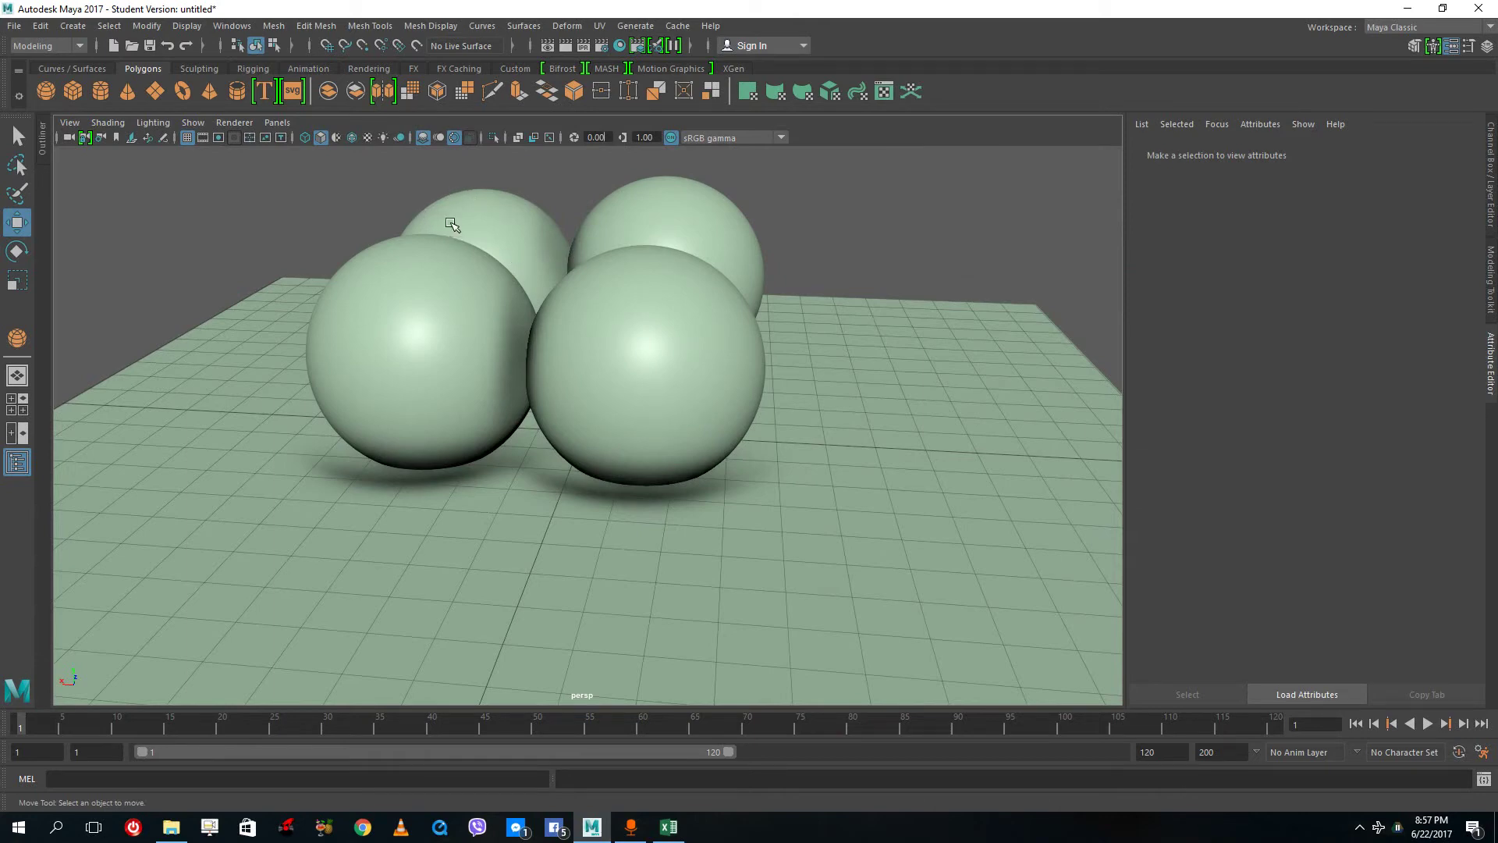
pyautogui.moveTo(930, 243); pyautogui.dragTo(296, 390)
pyautogui.click(937, 241)
pyautogui.moveTo(344, 217); pyautogui.dragTo(890, 390)
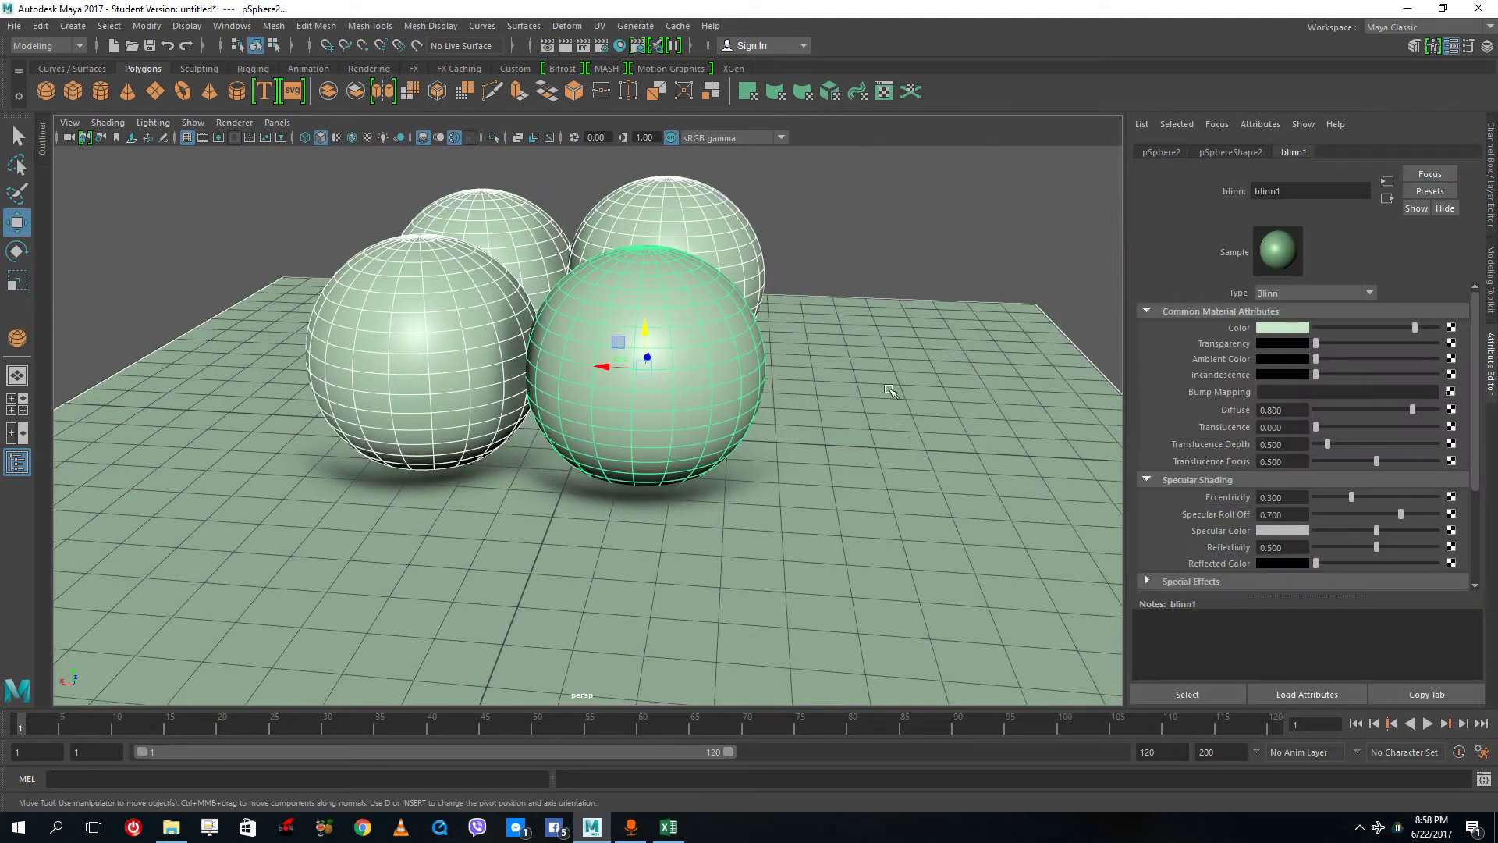
pyautogui.click(845, 250)
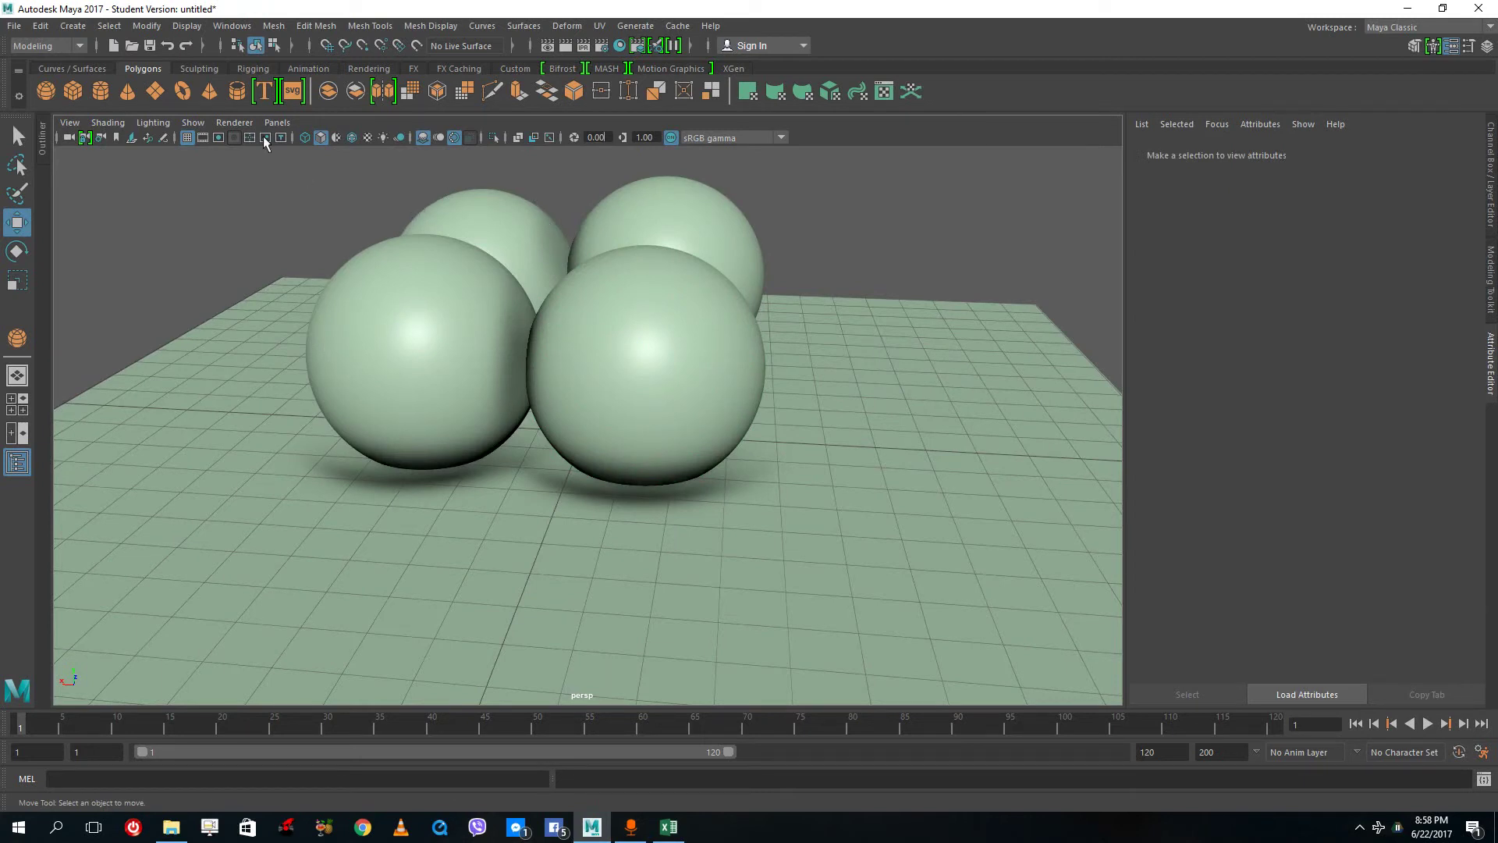
# Select the rear sphere behind the two front ones.
pyautogui.click(234, 122)
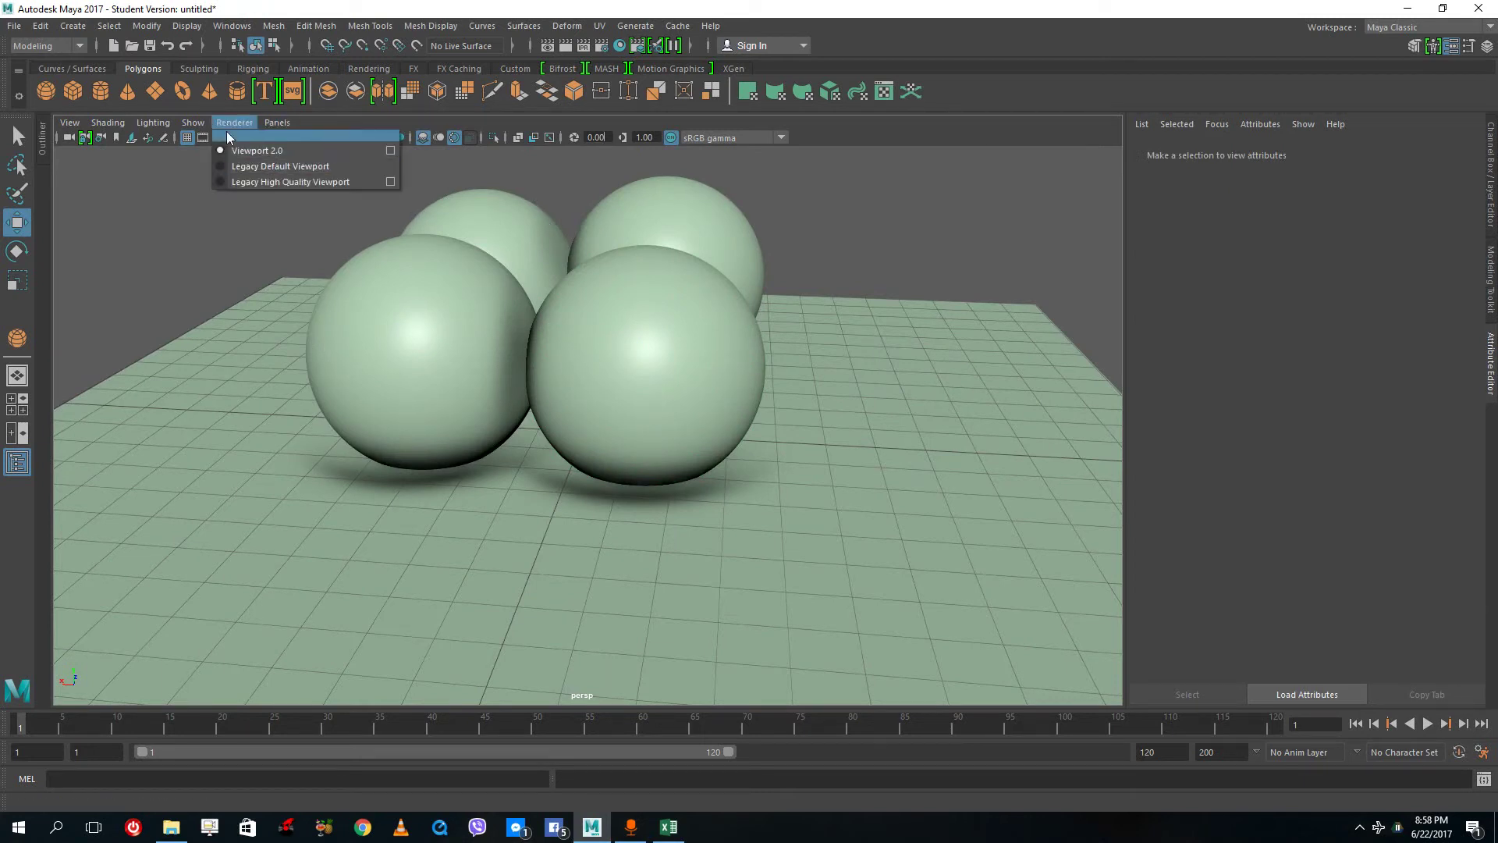
pyautogui.moveTo(194, 127)
pyautogui.click(461, 206)
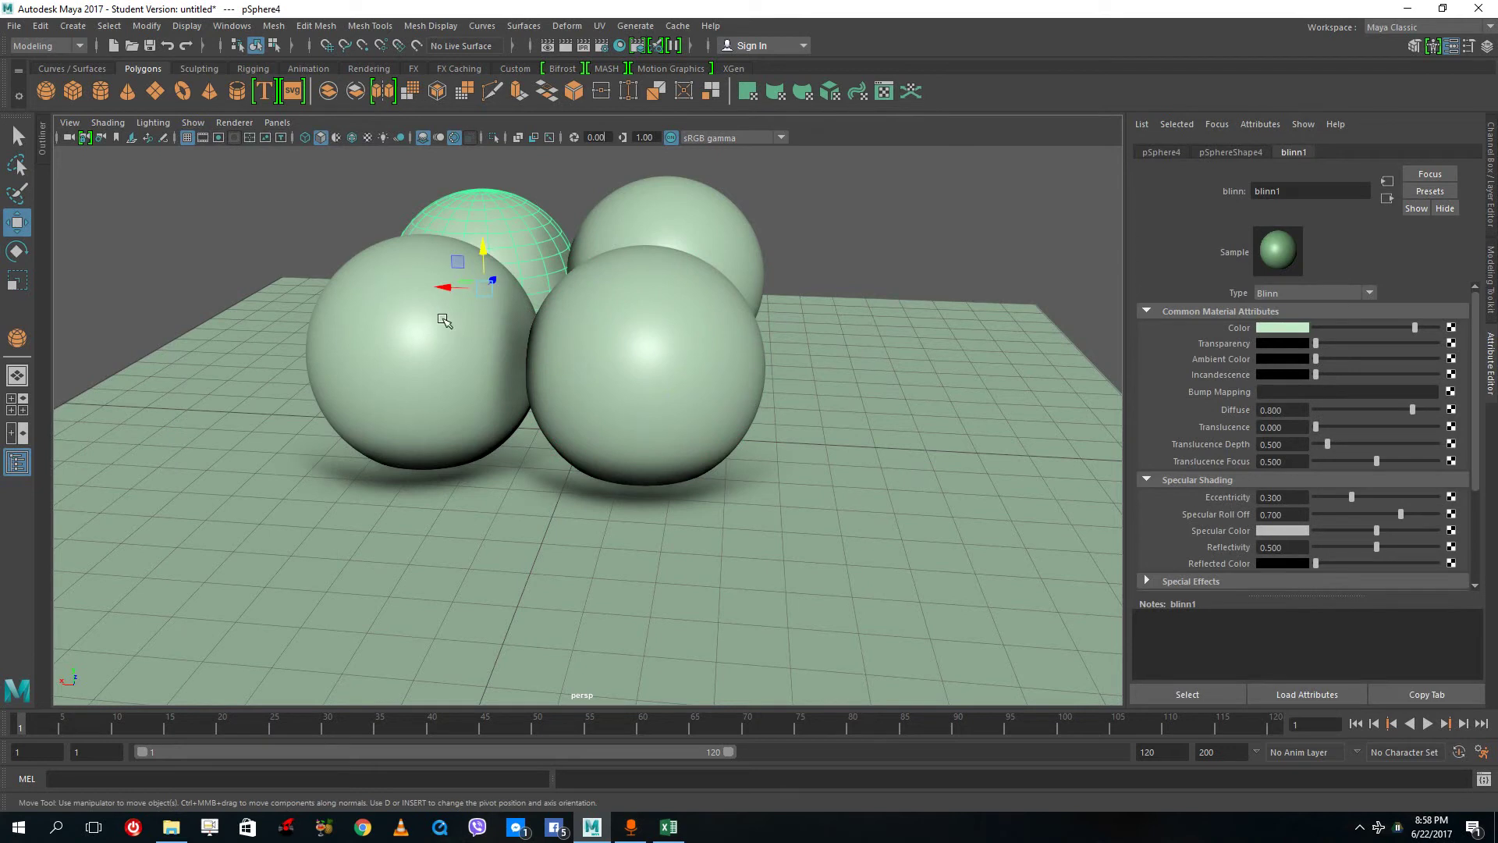
# Clear the selection, create a directional light, and scale up its icon well beyond the spheres.
pyautogui.click(251, 206)
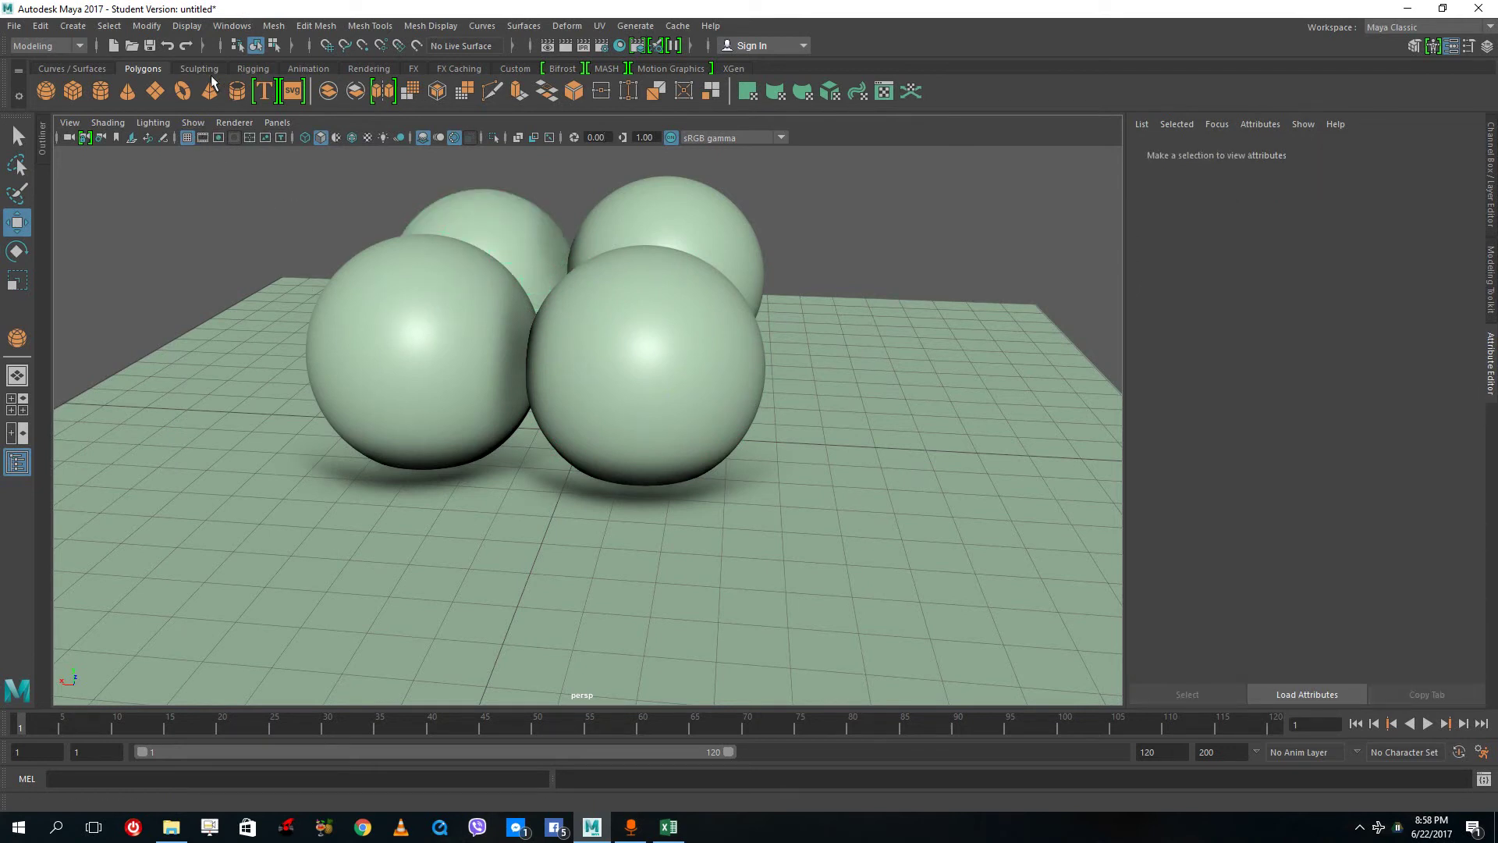
pyautogui.click(369, 70)
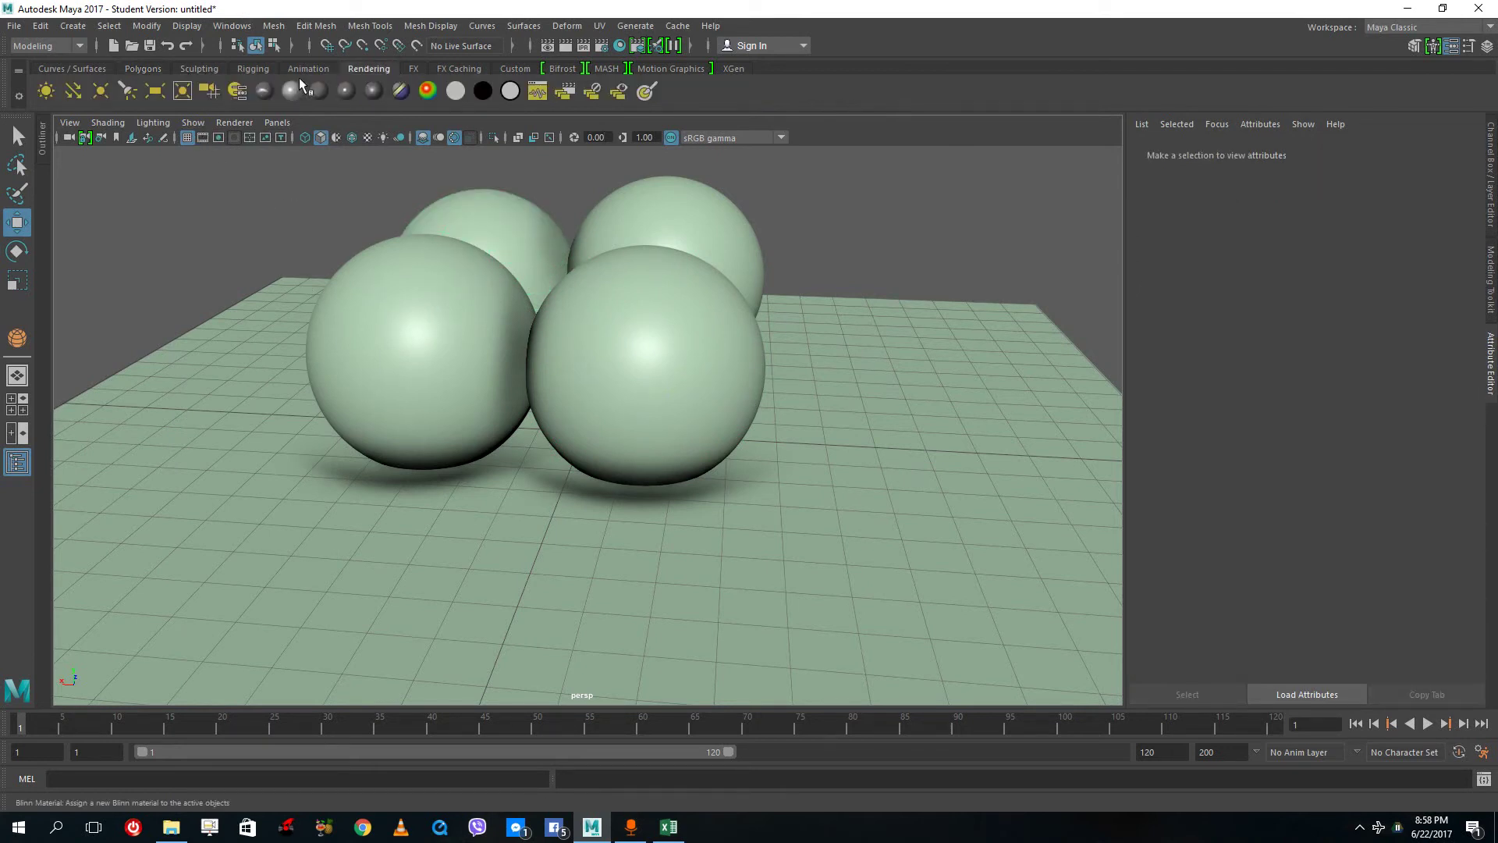
pyautogui.click(73, 92)
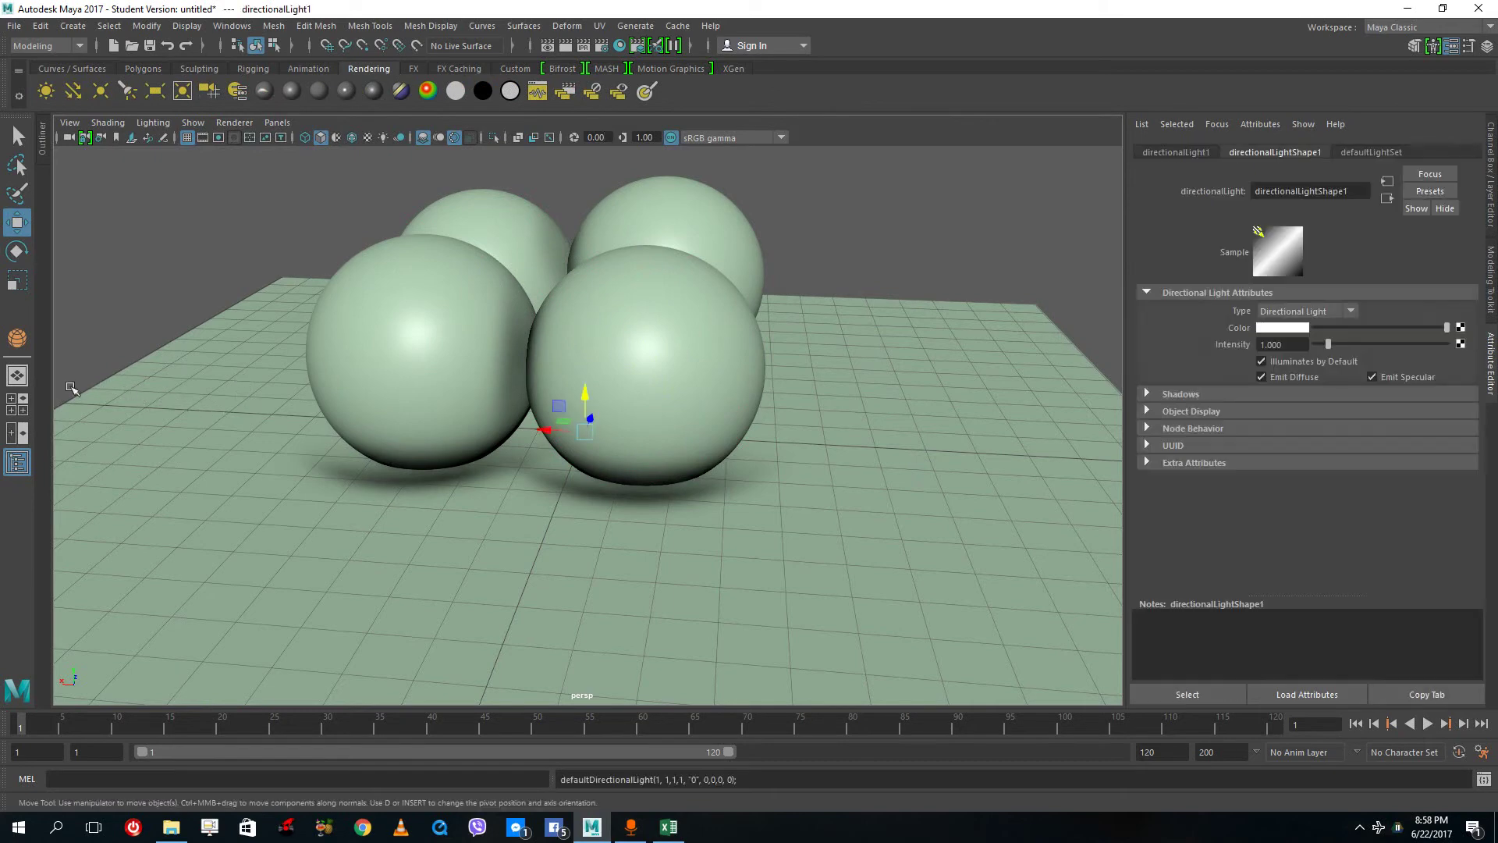
pyautogui.click(17, 280)
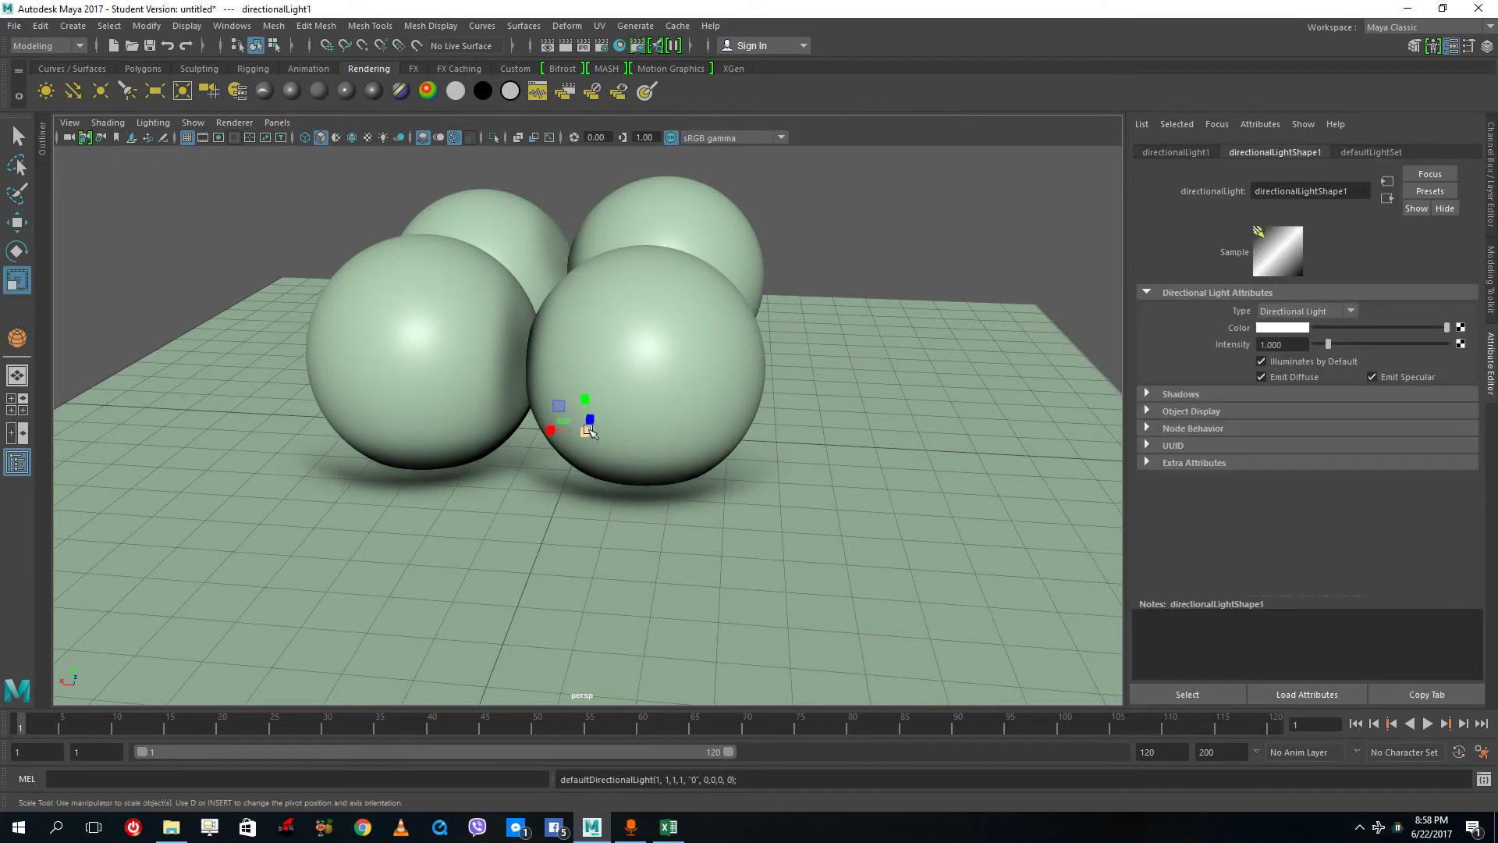
pyautogui.moveTo(585, 431); pyautogui.dragTo(1101, 450)
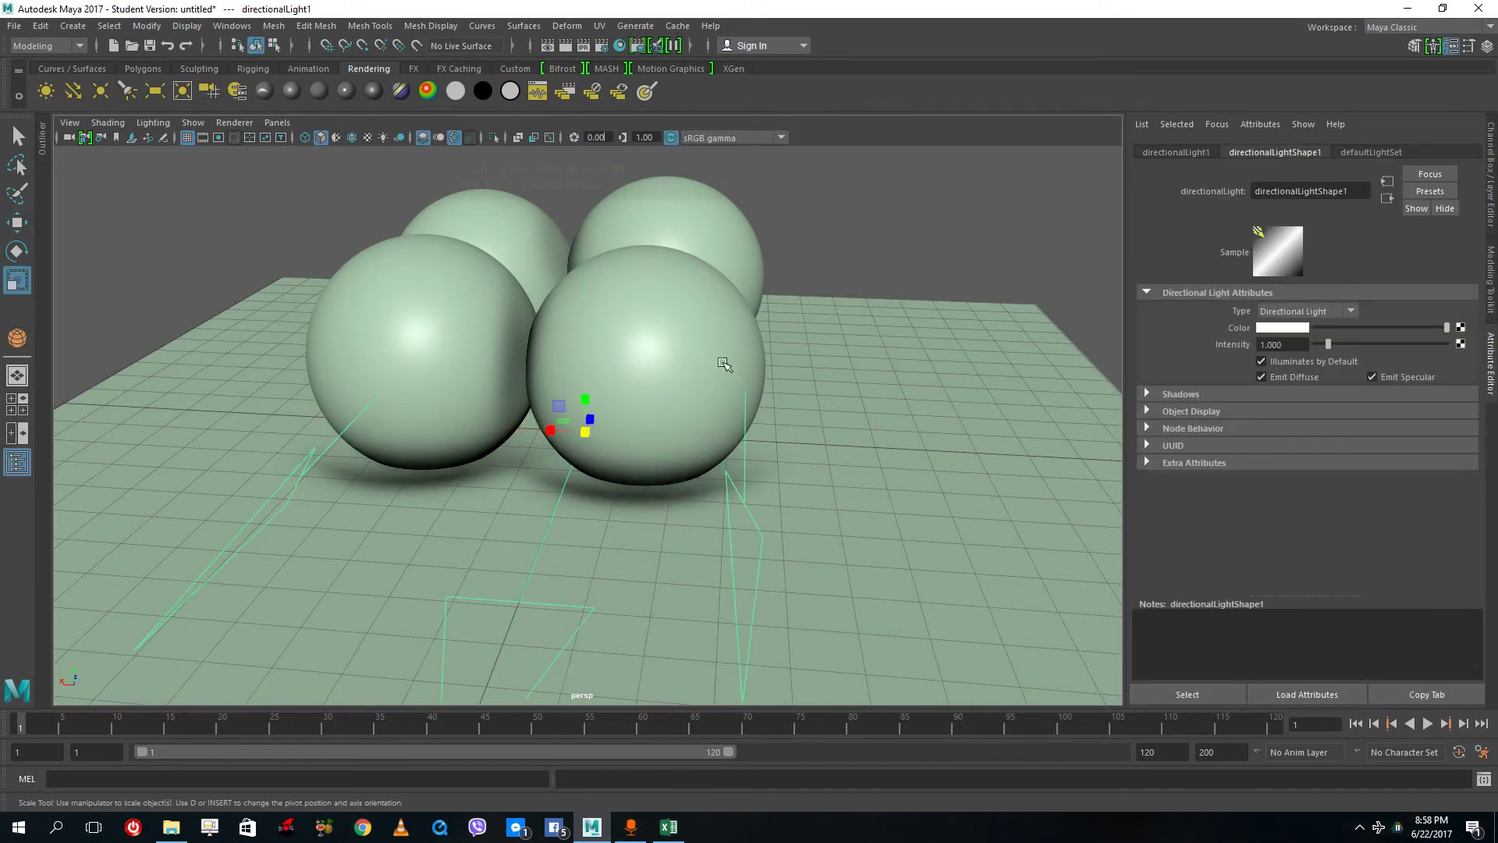
# Switch the viewport to use all lights and rotate the directional light to shine diagonally down on the spheres.
pyautogui.press('7')
pyautogui.click(18, 251)
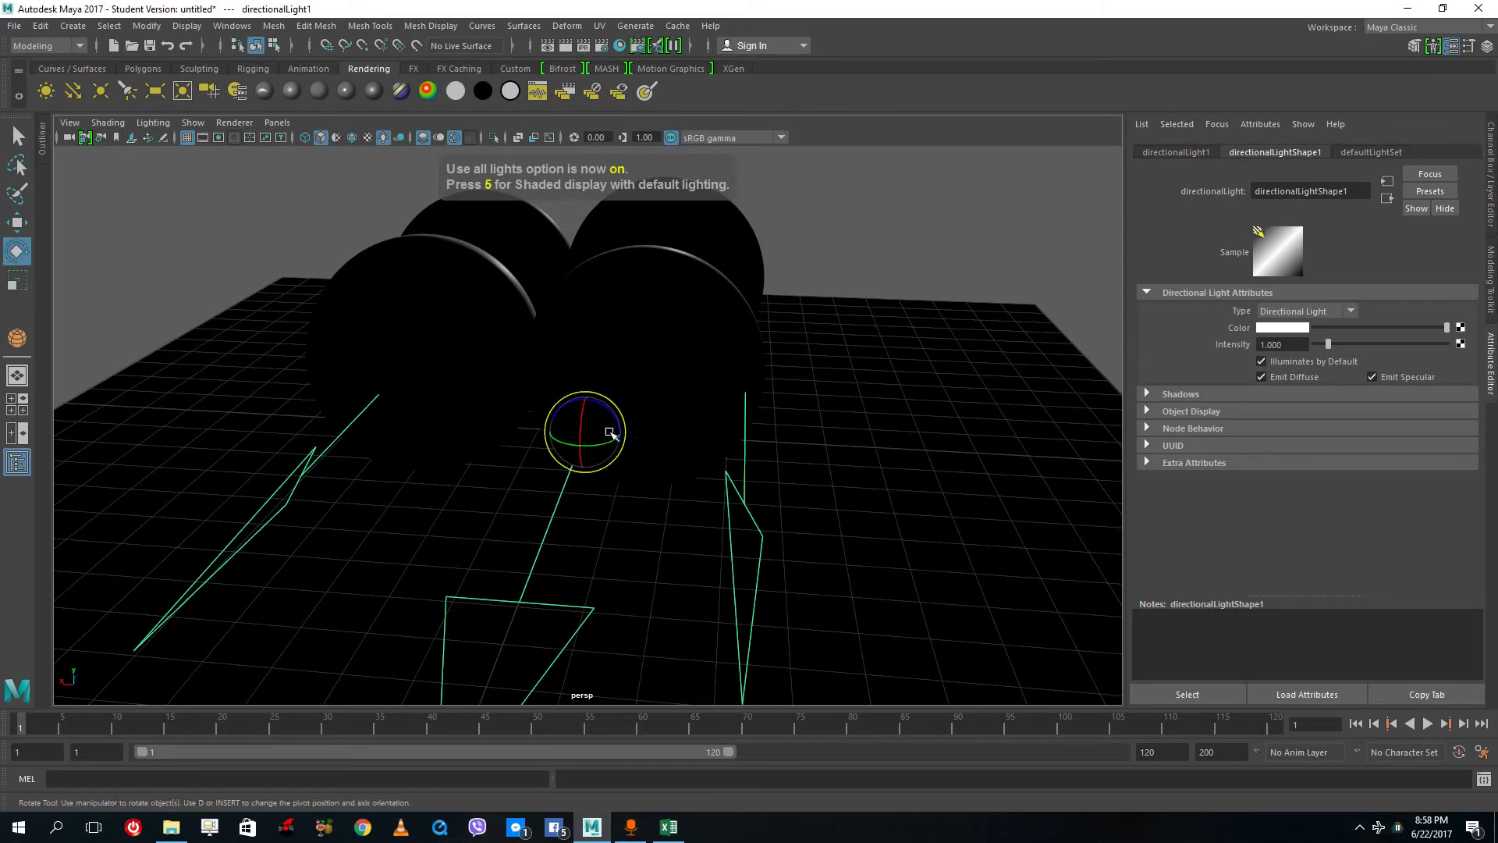
pyautogui.moveTo(581, 425)
pyautogui.mouseDown()
pyautogui.moveTo(596, 468)
pyautogui.moveTo(601, 429)
pyautogui.moveTo(574, 422)
pyautogui.moveTo(599, 421)
pyautogui.moveTo(568, 435)
pyautogui.moveTo(596, 418)
pyautogui.mouseUp()
# Enable depth map shadows on the directional light and turn on shadow display in the viewport.
pyautogui.click(1179, 394)
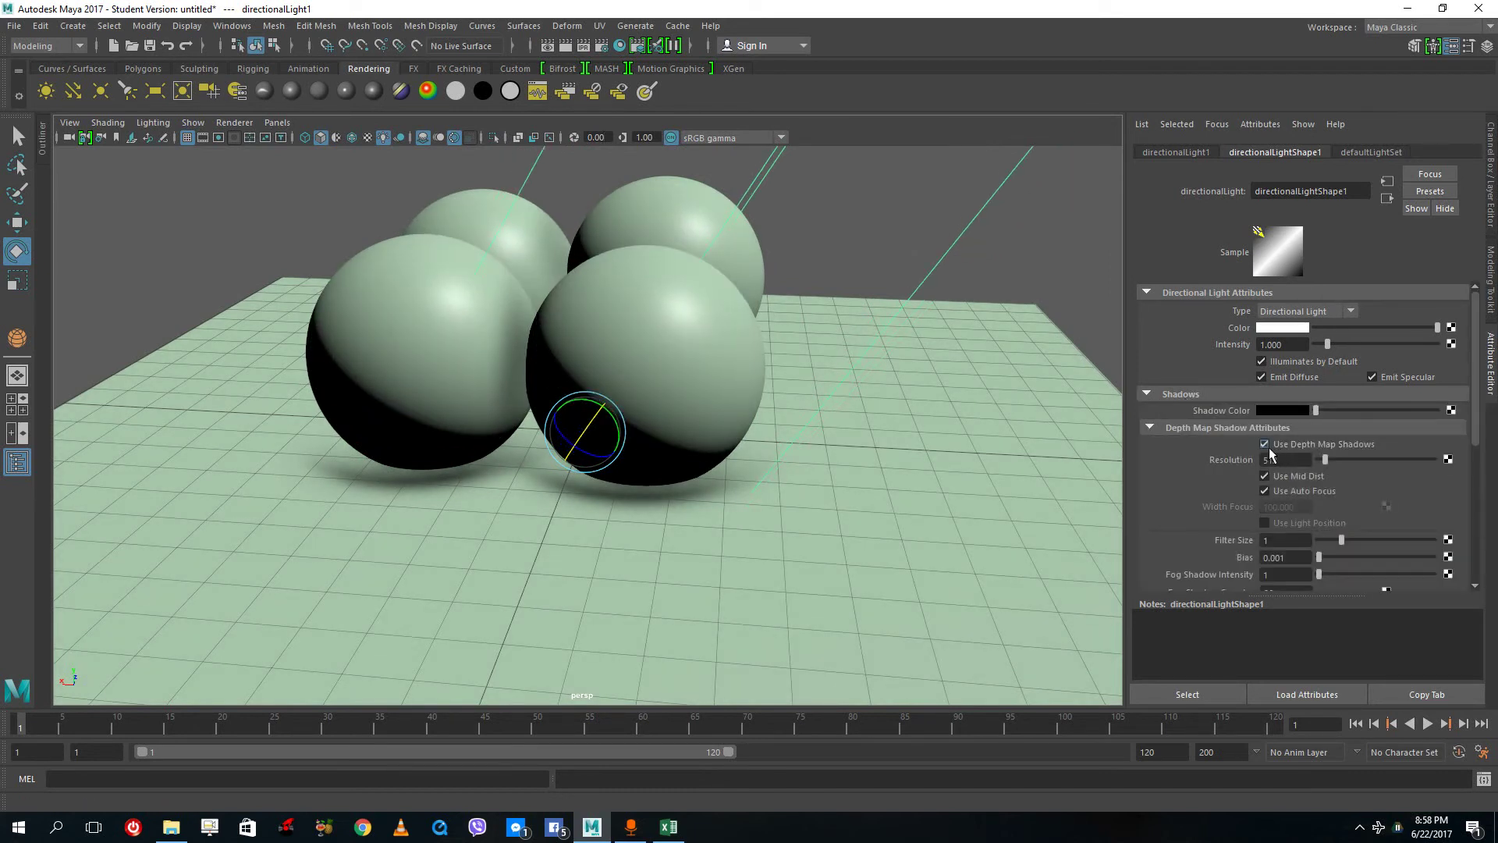
pyautogui.scroll(-3, 1267, 460)
pyautogui.scroll(-2, 1266, 460)
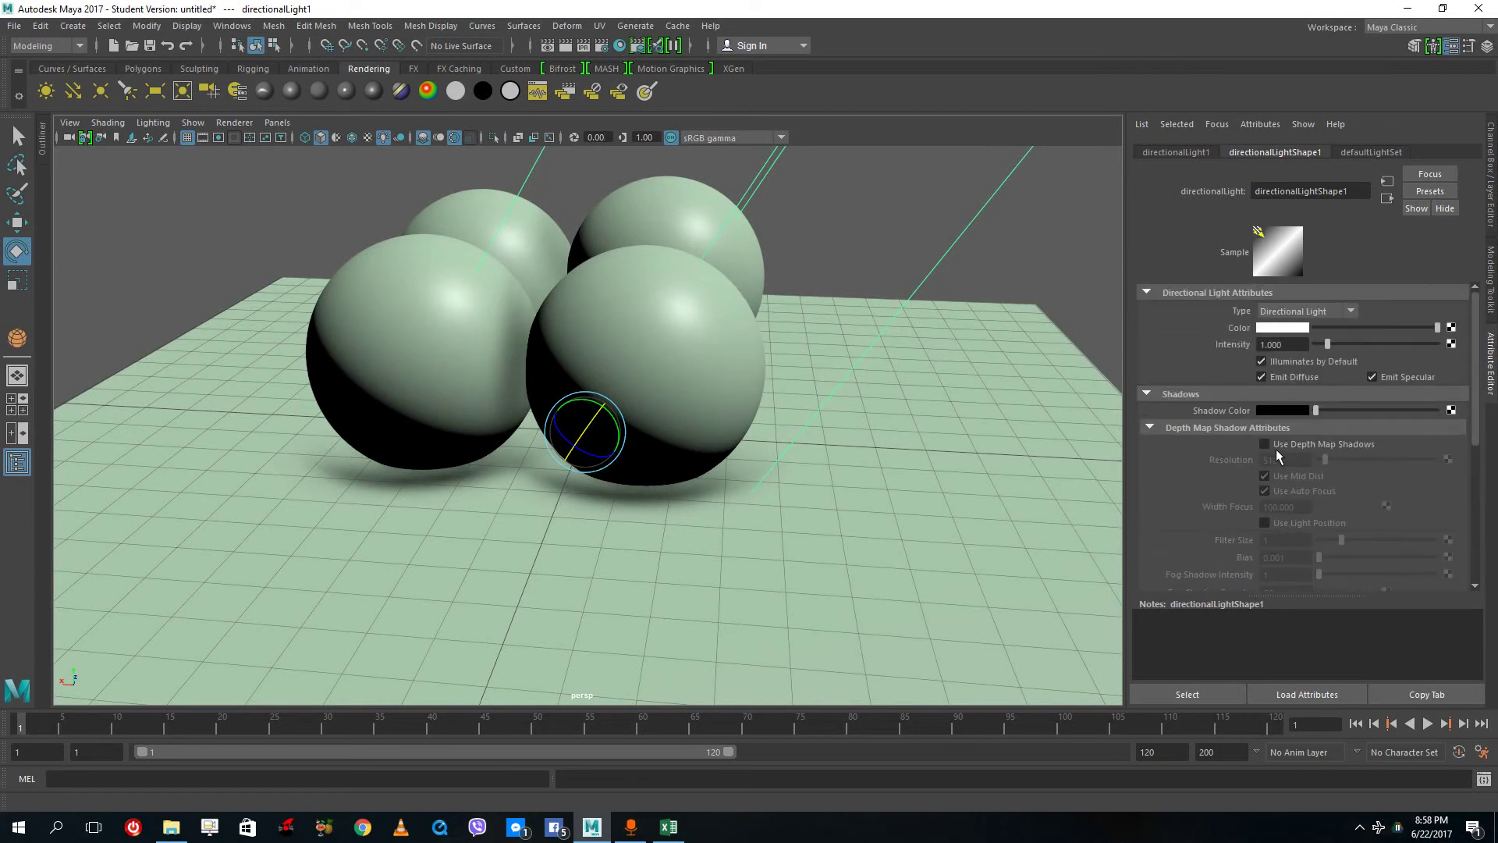
pyautogui.click(1267, 459)
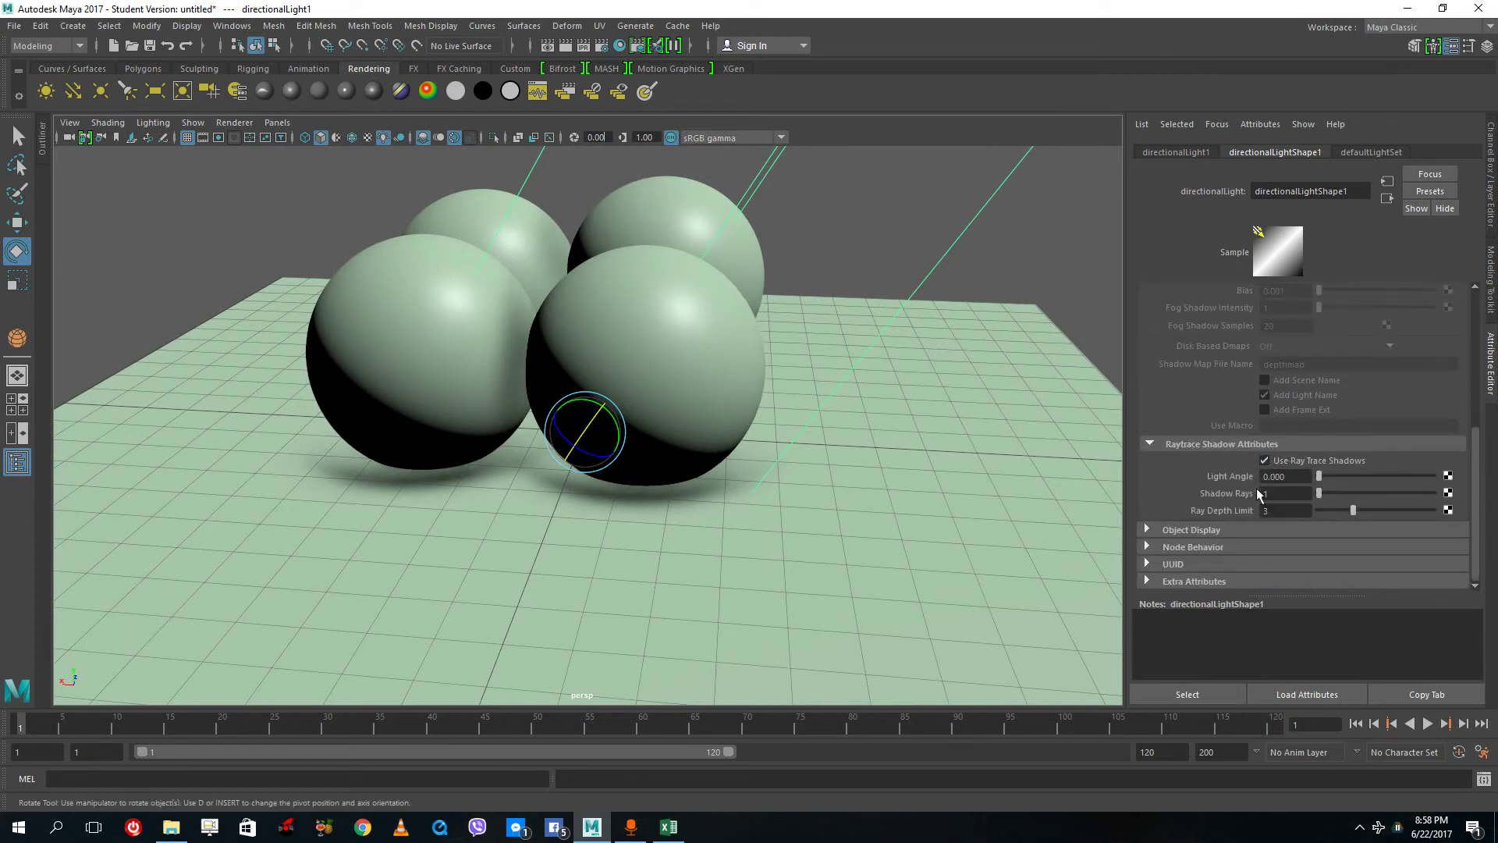
pyautogui.scroll(3, 1272, 444)
pyautogui.click(1265, 364)
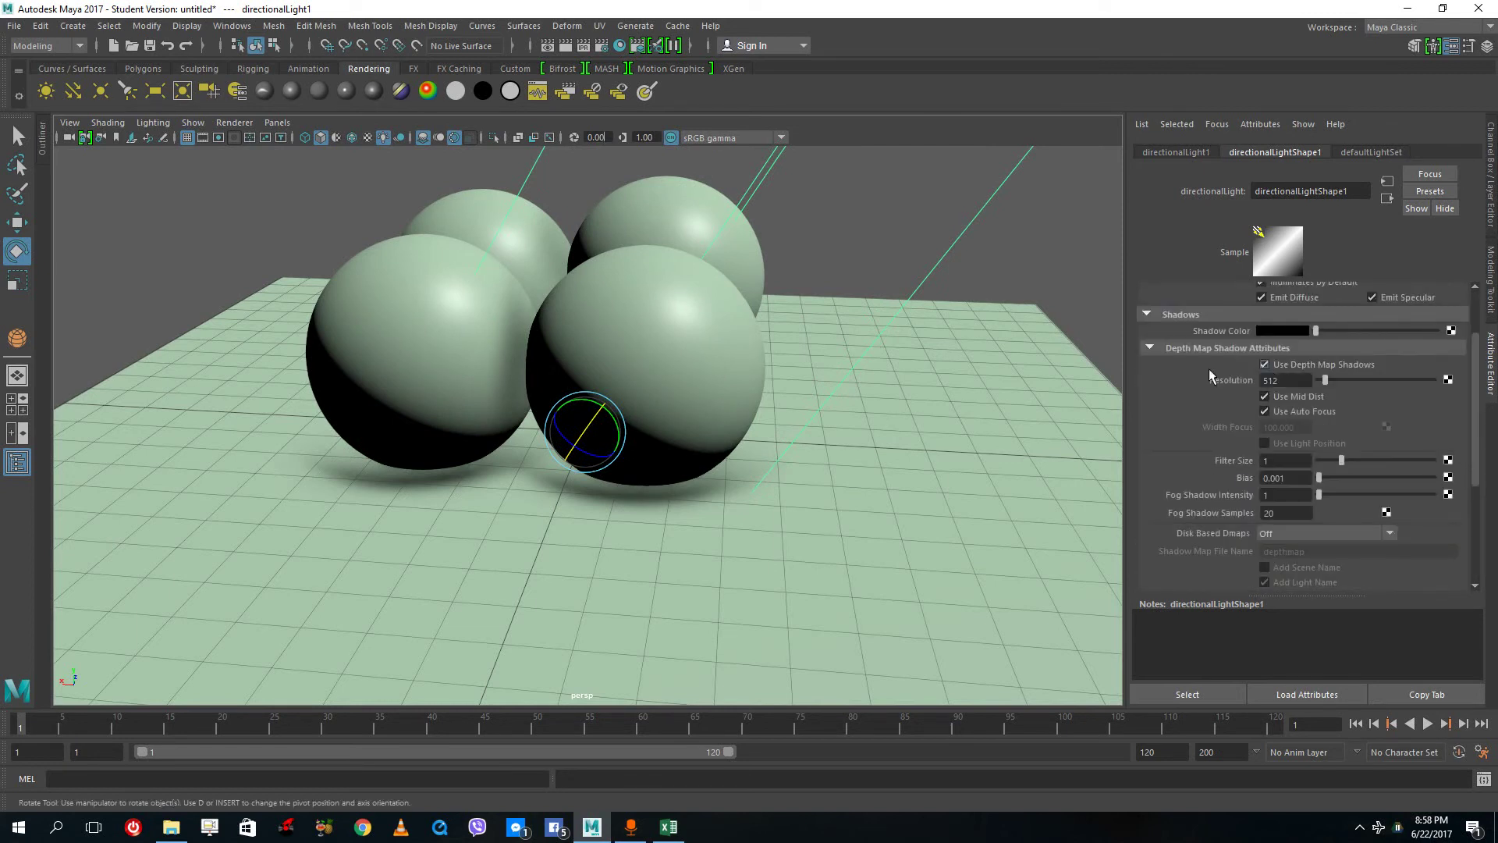
pyautogui.click(153, 122)
pyautogui.click(168, 248)
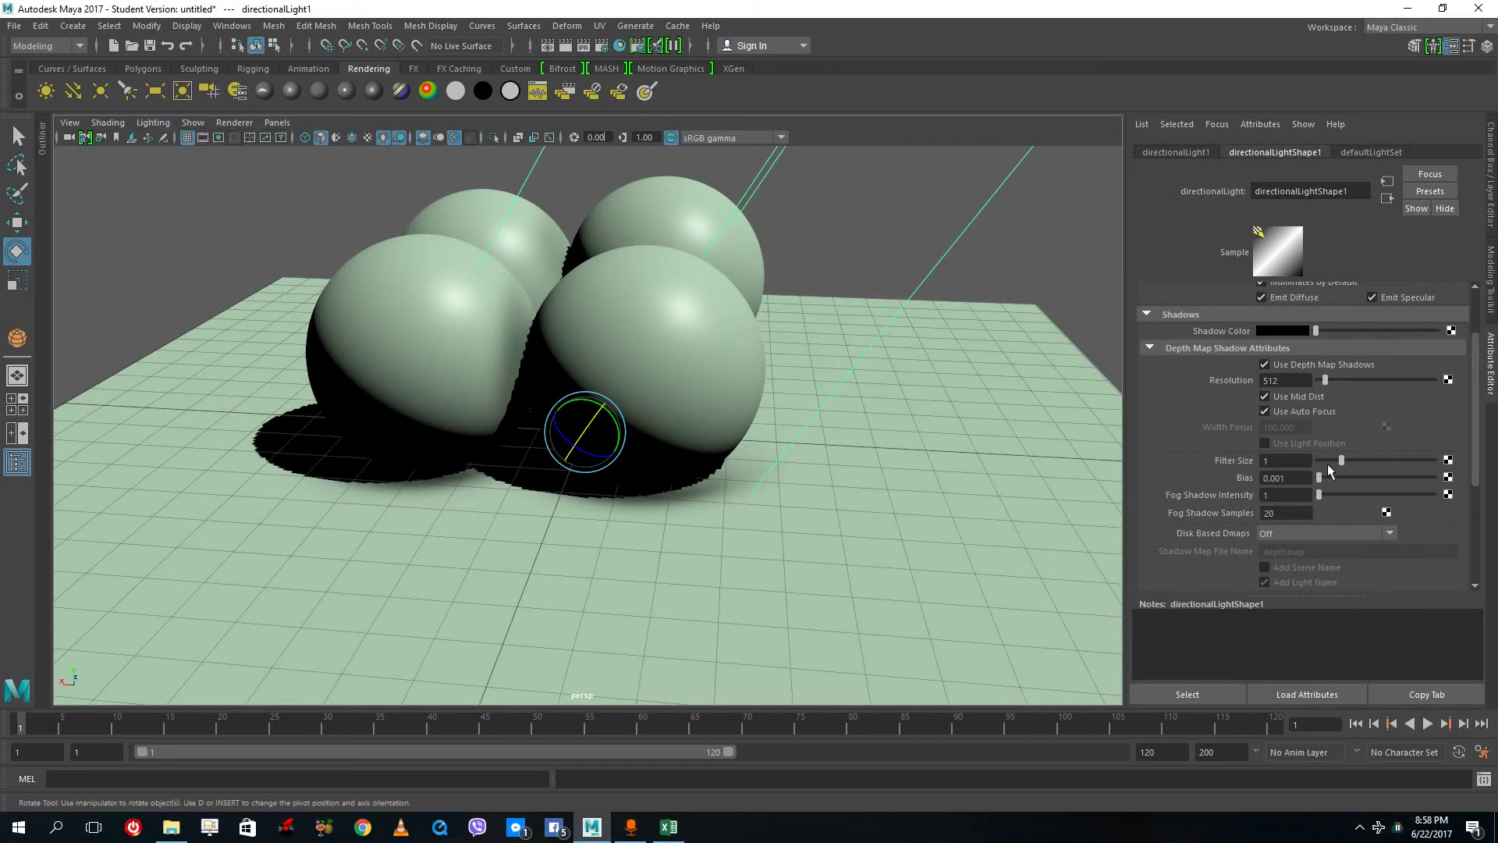
# Soften the light's depth map shadows with filter size 5, resolution 520 and a grey shadow color.
pyautogui.moveTo(1330, 465); pyautogui.dragTo(1453, 466)
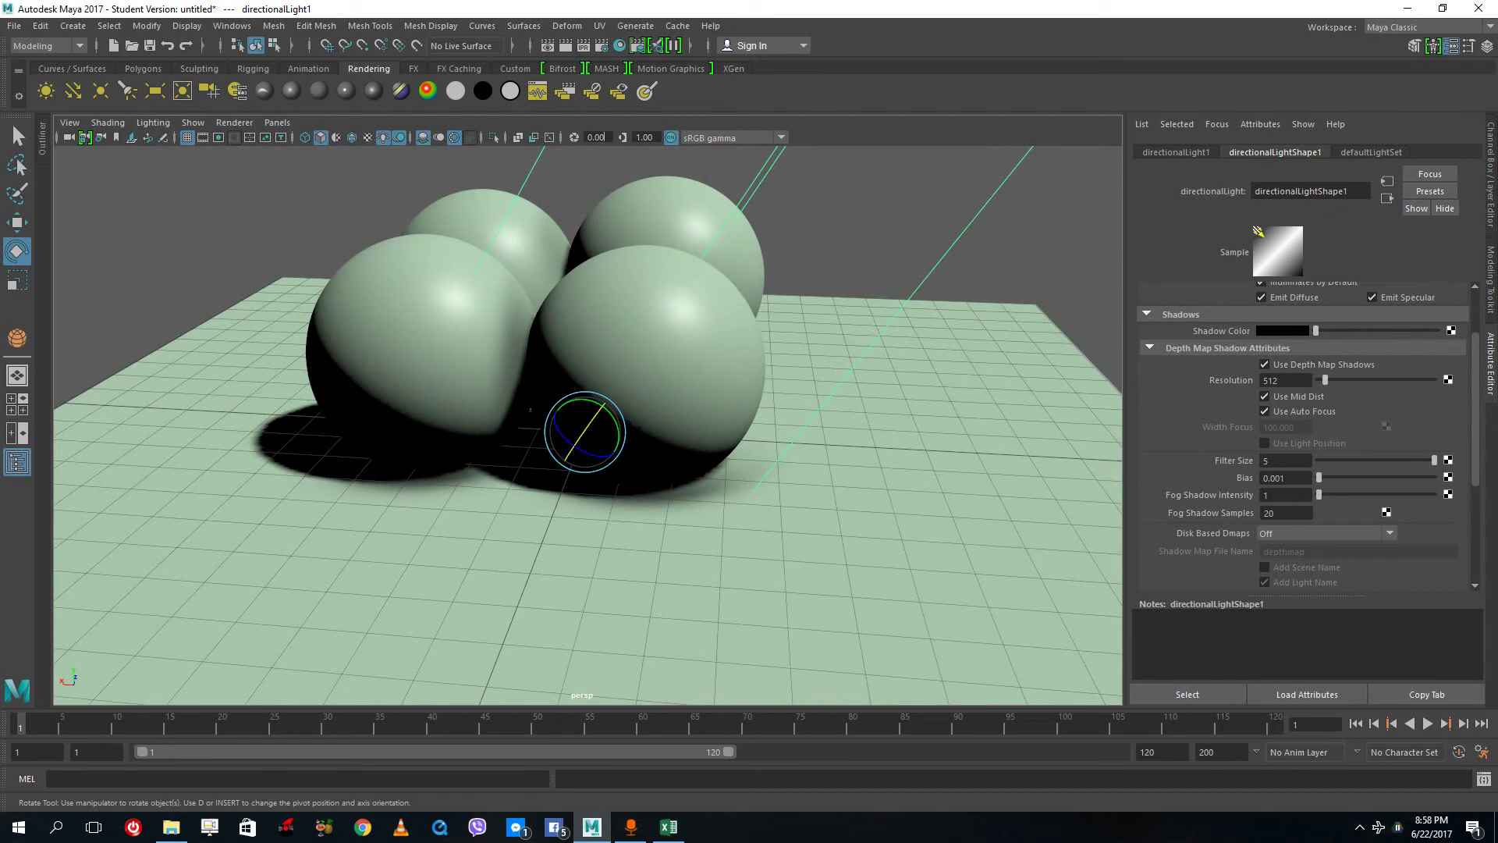
pyautogui.moveTo(1332, 331); pyautogui.dragTo(1327, 391)
pyautogui.scroll(-3, 507, 395)
pyautogui.scroll(2, 507, 396)
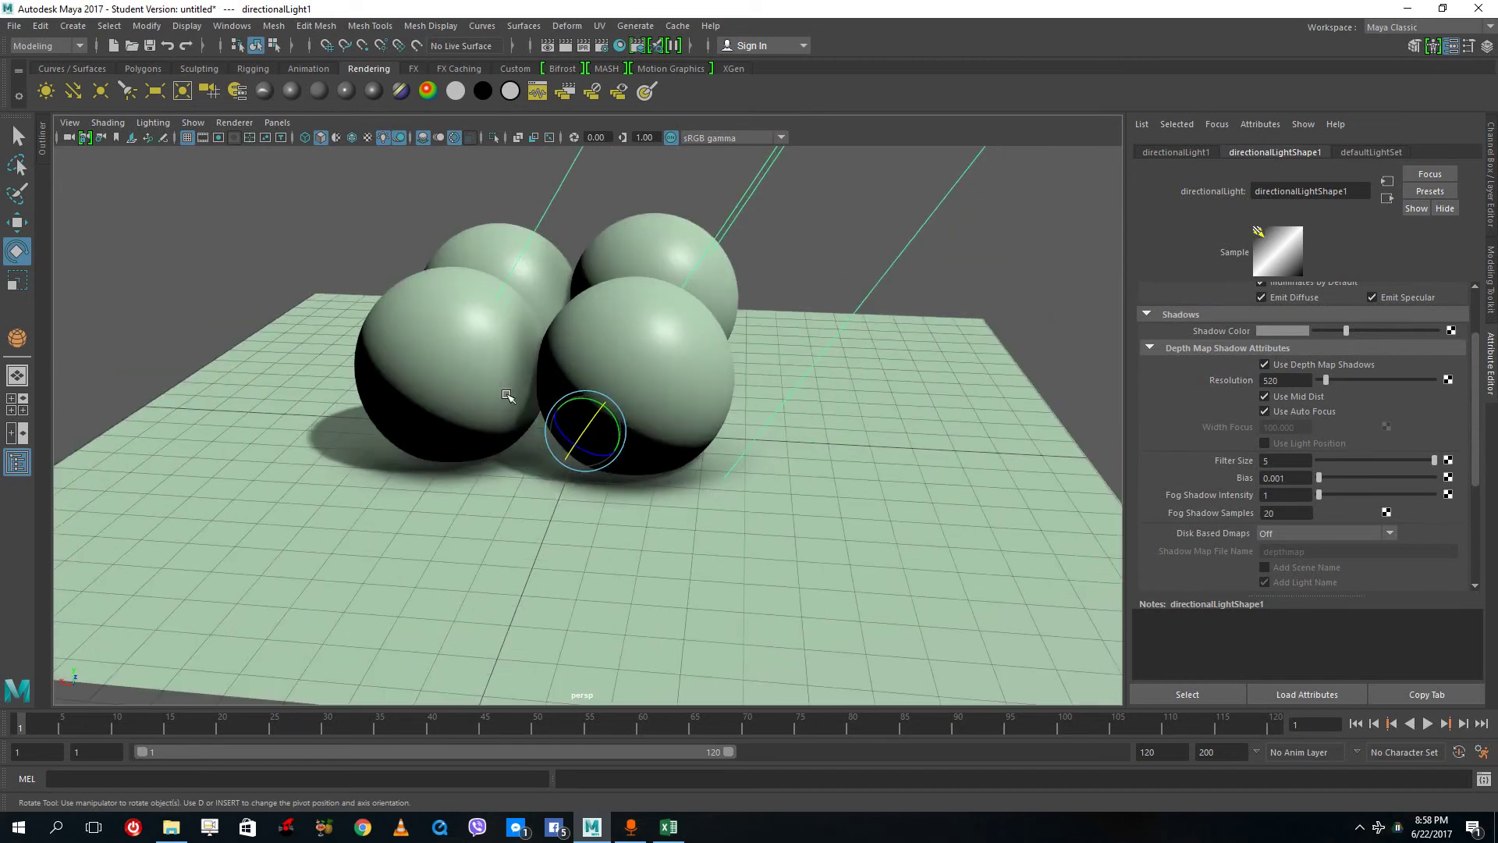
# Duplicate the directional light, rotate the copy to fill the dark sides of the spheres, and clear the selection.
pyautogui.keyDown('alt'); pyautogui.moveTo(648, 398); pyautogui.dragTo(618, 399); pyautogui.keyUp('alt')
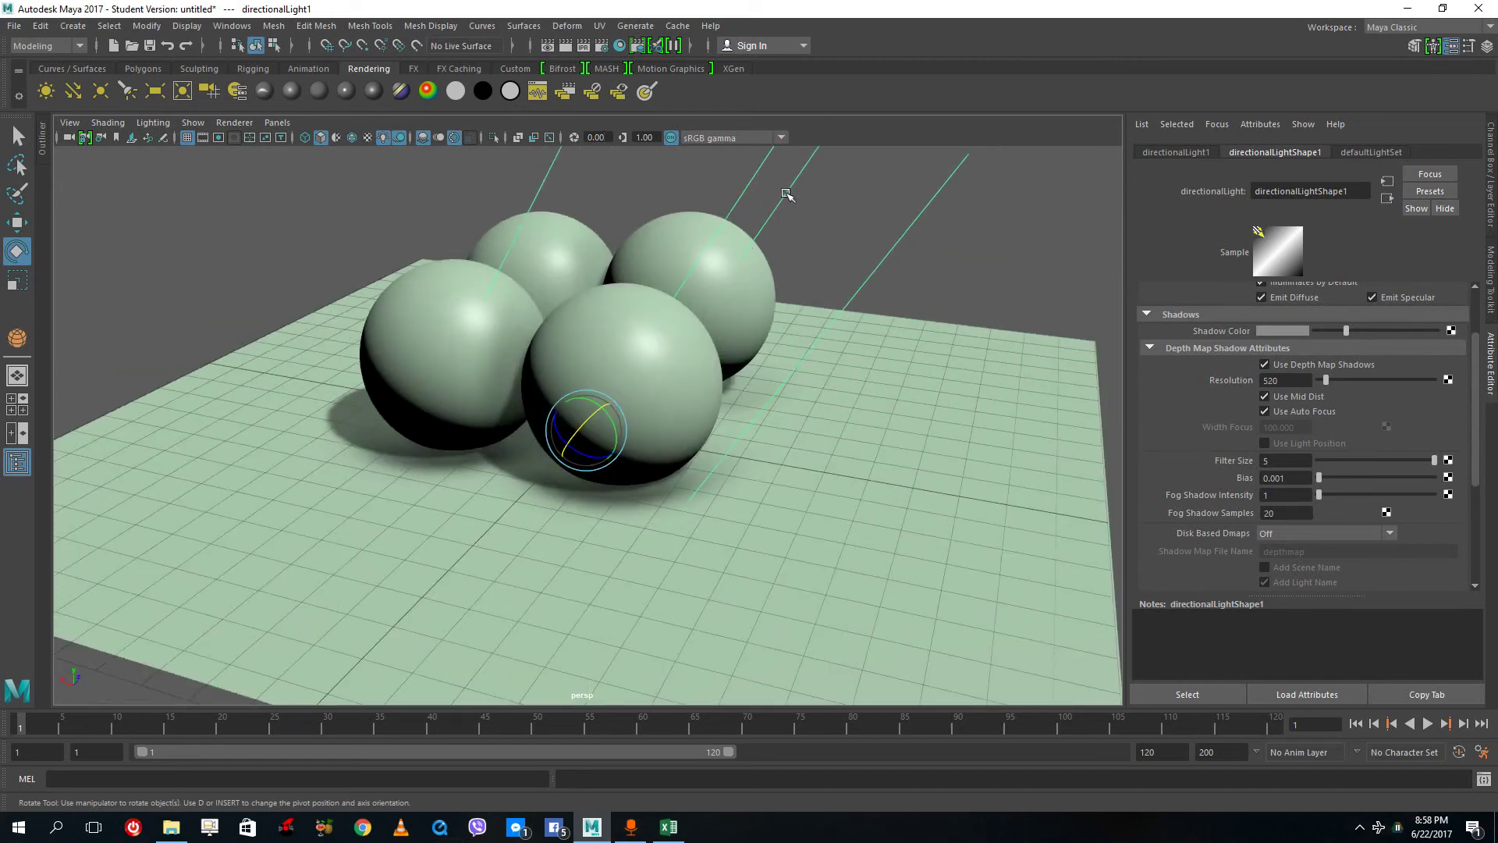
pyautogui.hotkey('ctrl', 'd')
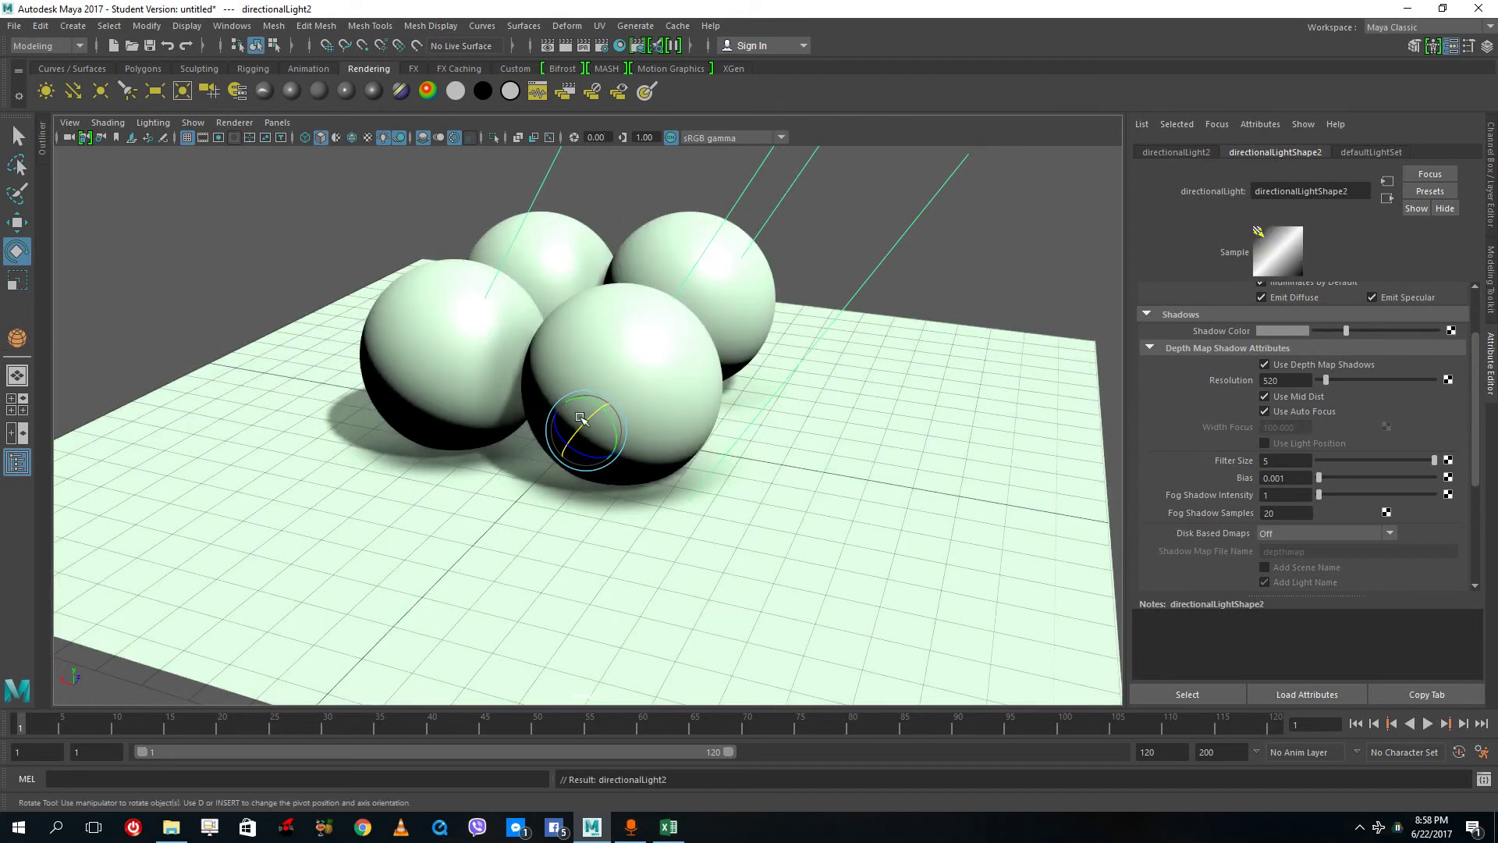
pyautogui.moveTo(584, 423)
pyautogui.mouseDown()
pyautogui.moveTo(518, 476)
pyautogui.moveTo(575, 414)
pyautogui.mouseUp()
pyautogui.click(927, 283)
# Frame the lit spheres, render the current frame with Maya Software, and close the output window.
pyautogui.keyDown('alt'); pyautogui.moveTo(926, 283); pyautogui.dragTo(828, 289); pyautogui.keyUp('alt')
pyautogui.scroll(-1, 707, 303)
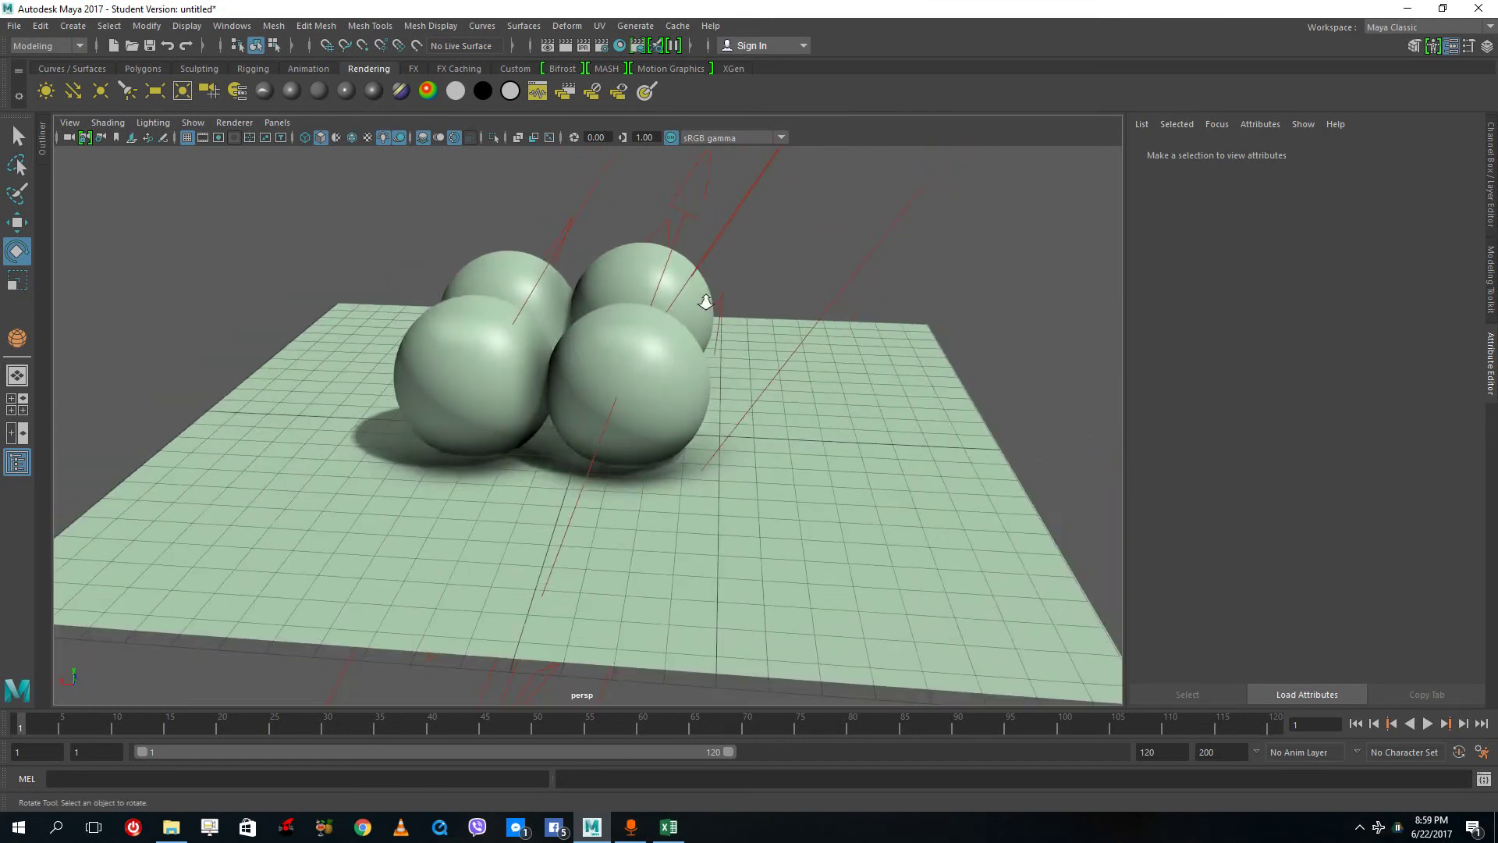
pyautogui.scroll(2, 705, 303)
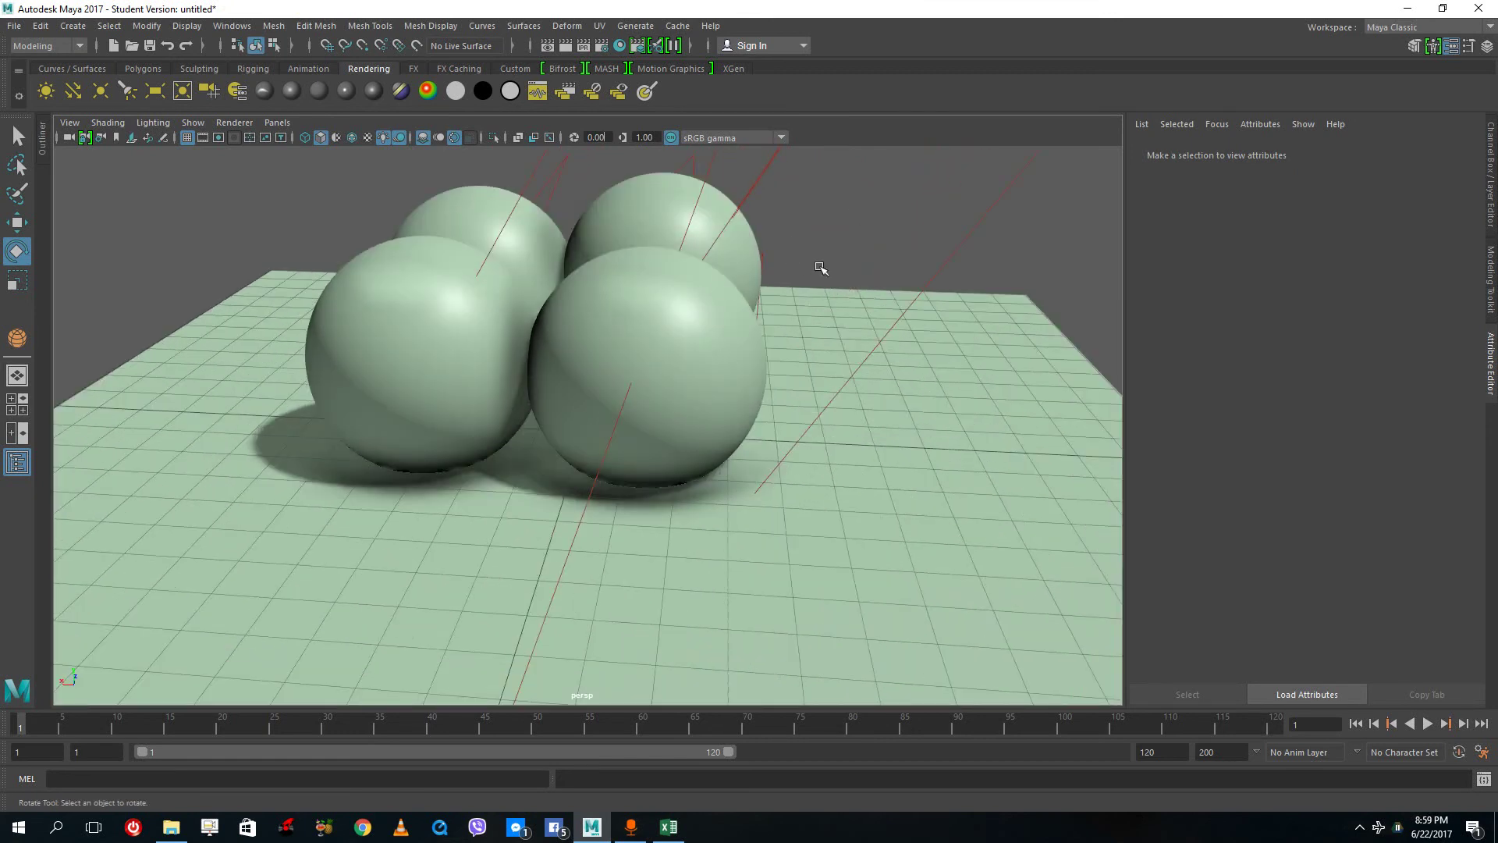
pyautogui.click(565, 46)
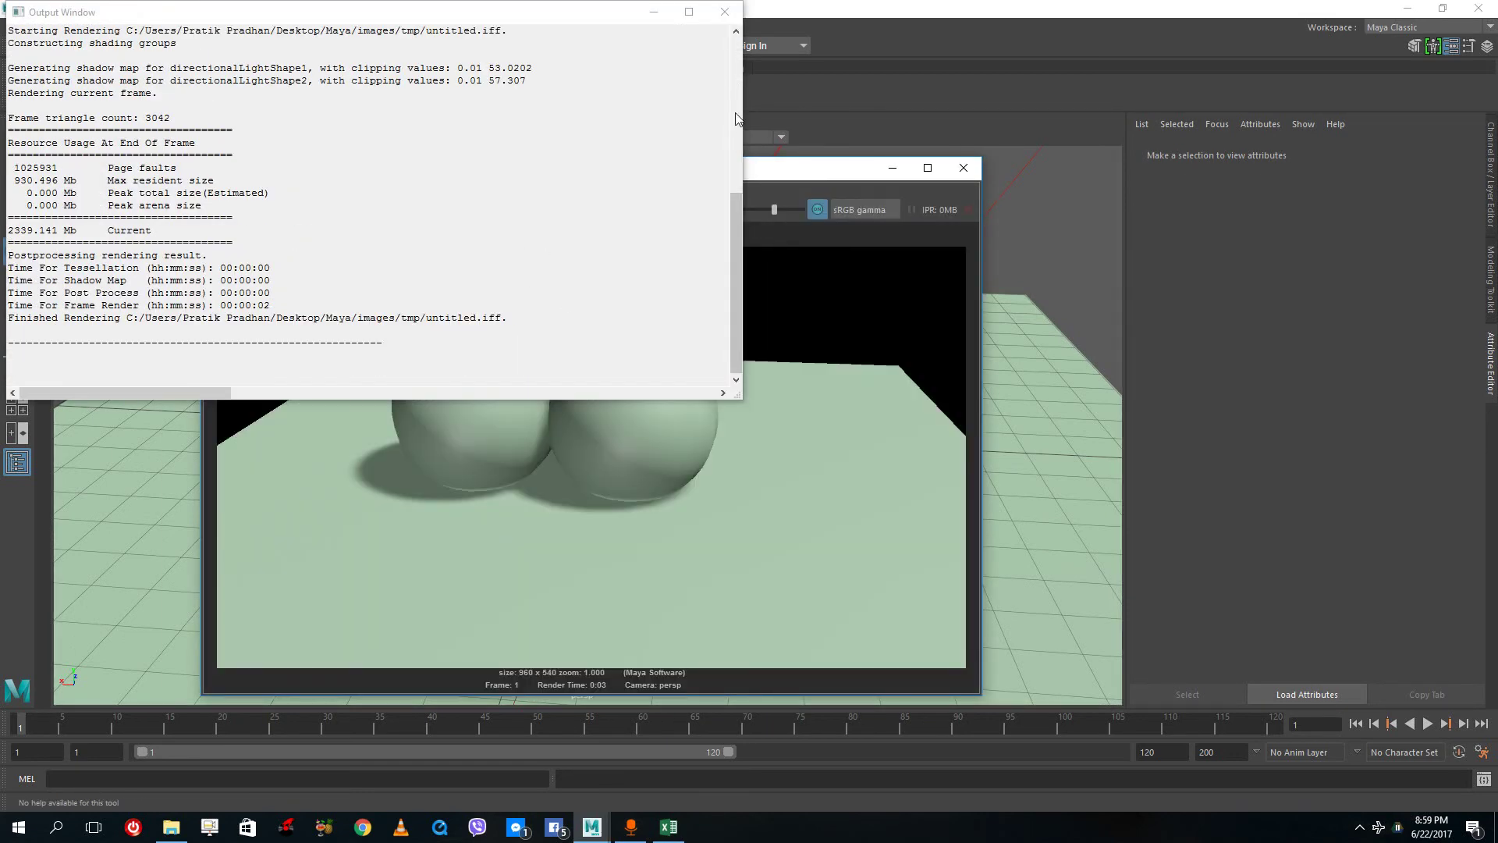
pyautogui.click(725, 12)
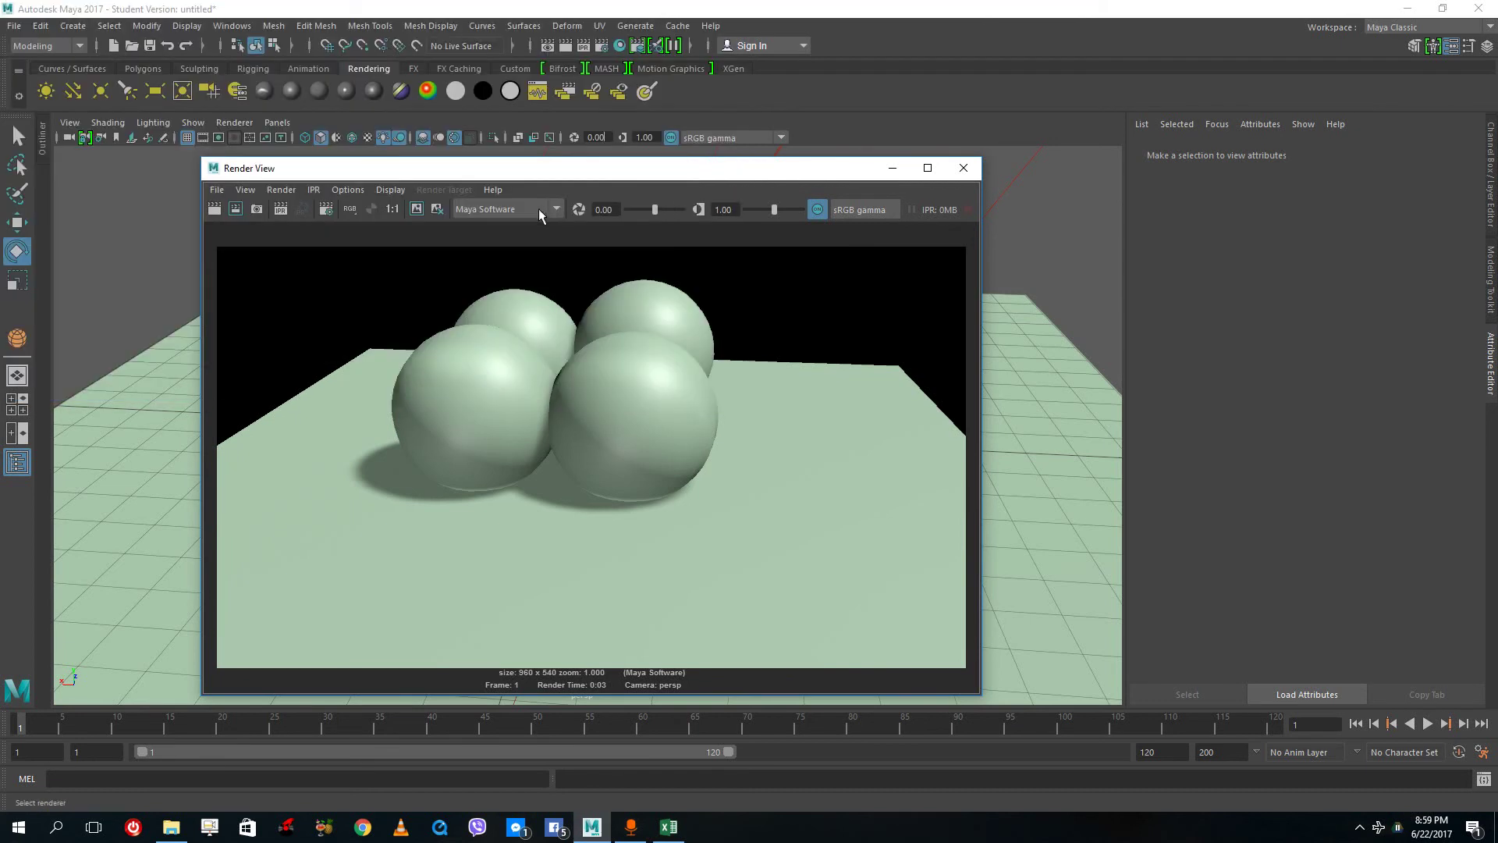
# Set the render view's renderer to Maya Hardware 2.0, render the frame again, and close the output window.
pyautogui.click(498, 214)
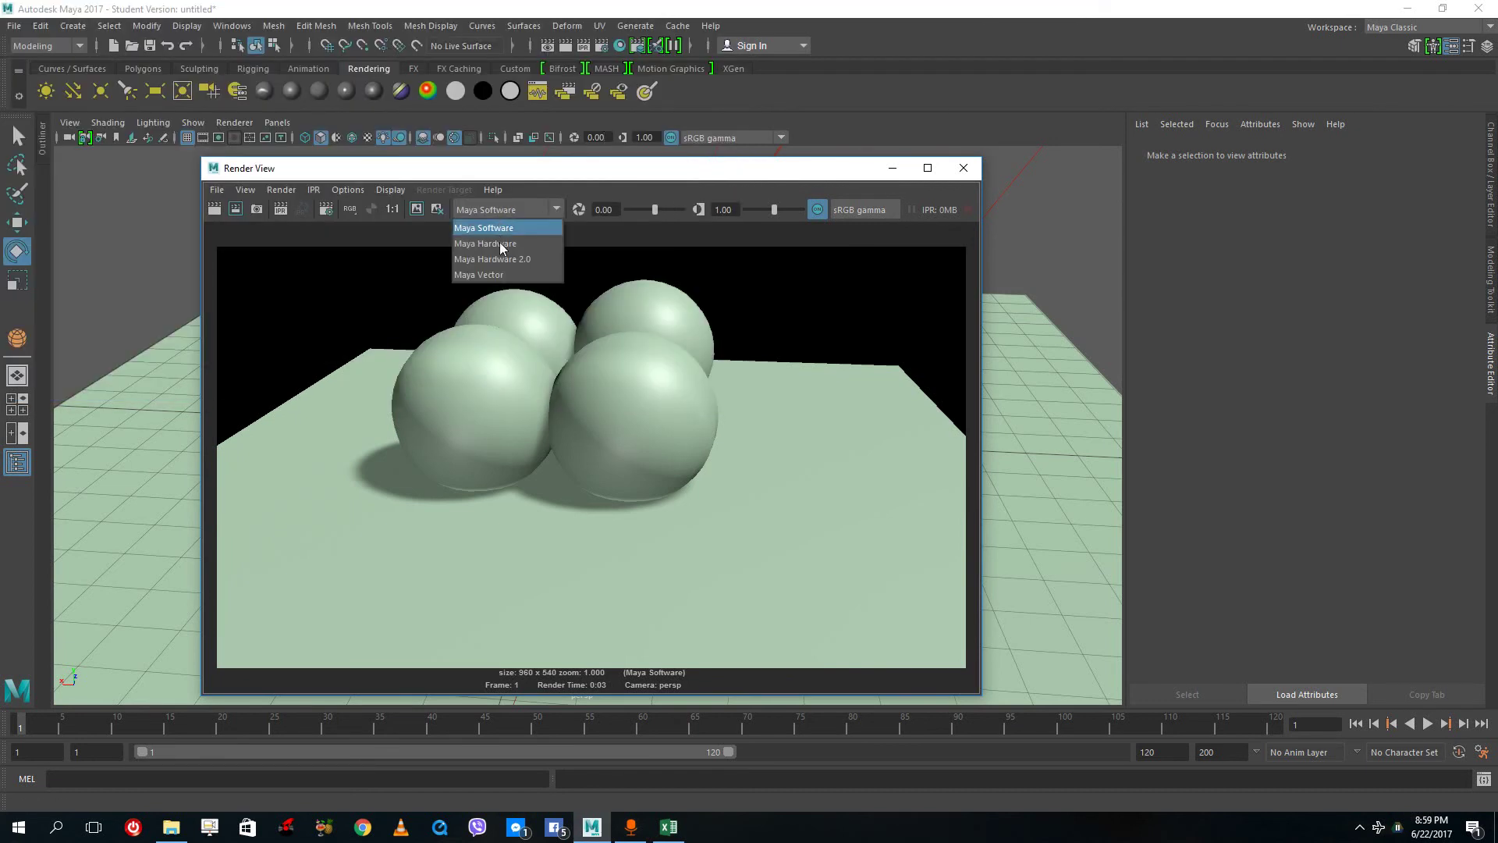
pyautogui.click(489, 260)
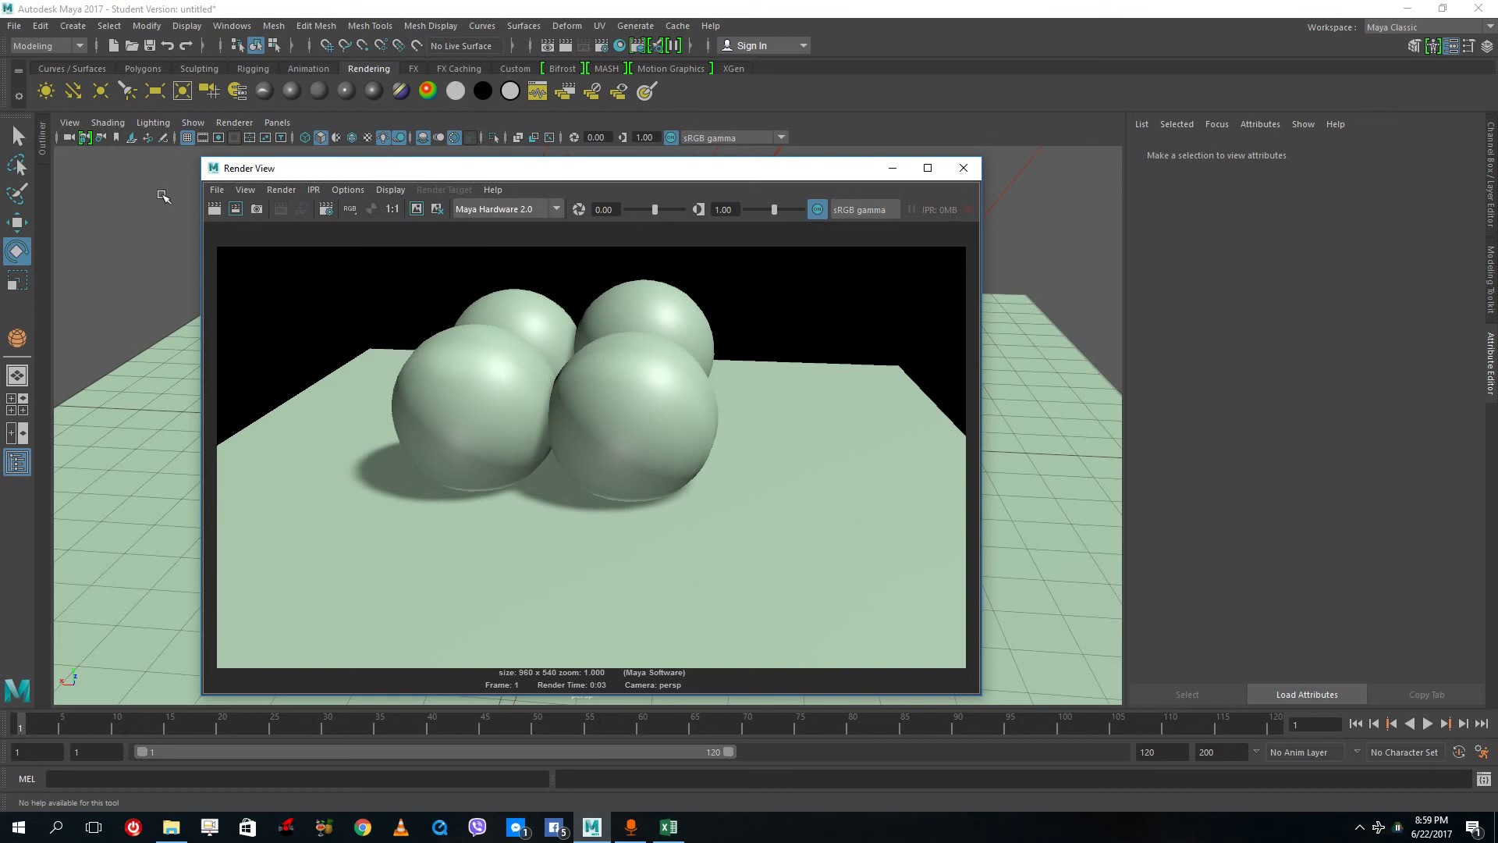
pyautogui.click(214, 209)
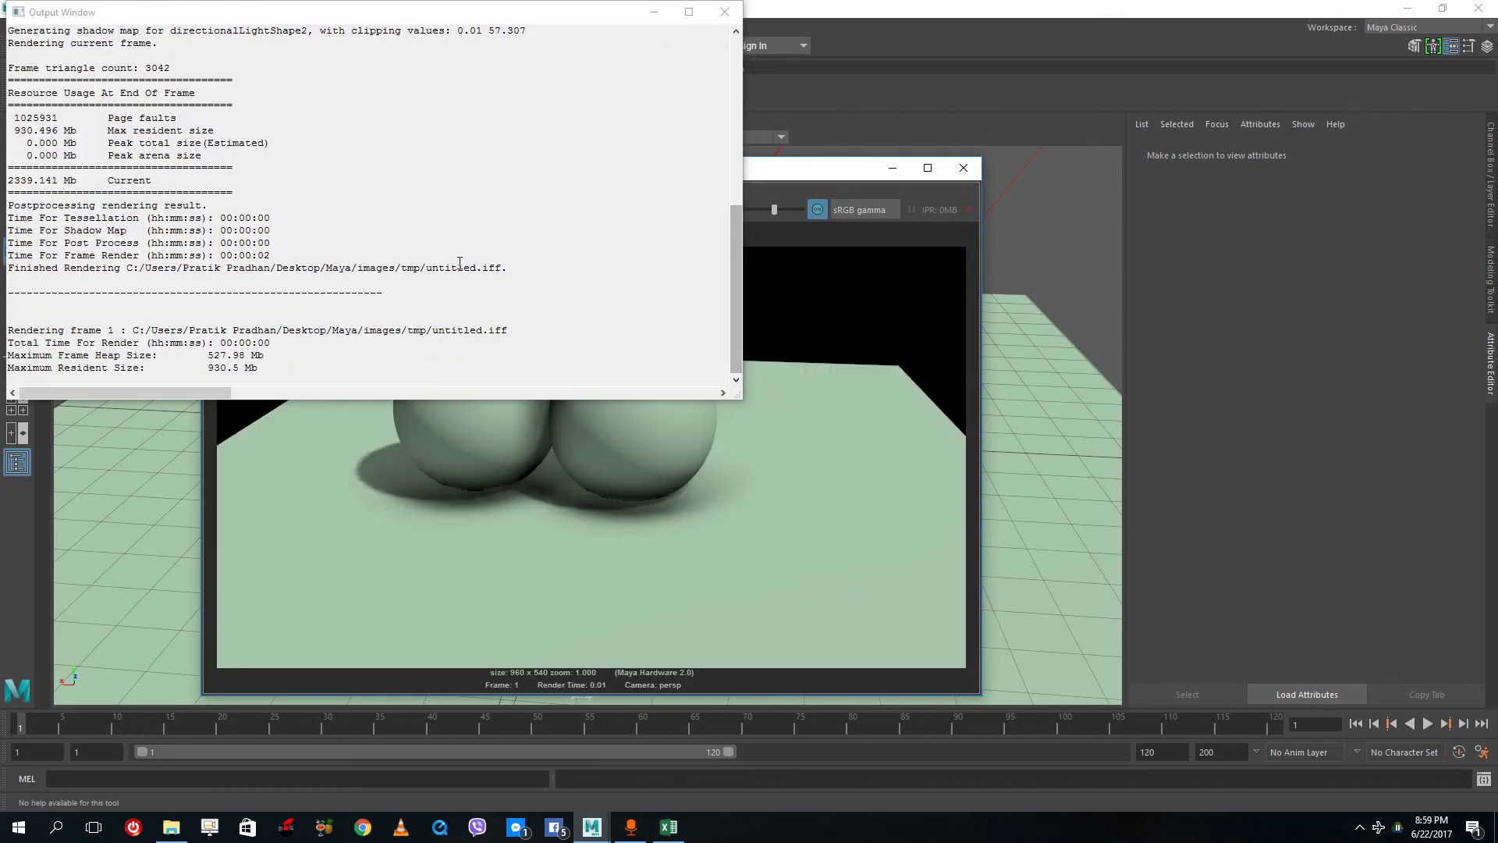
pyautogui.moveTo(591, 17); pyautogui.dragTo(929, 224)
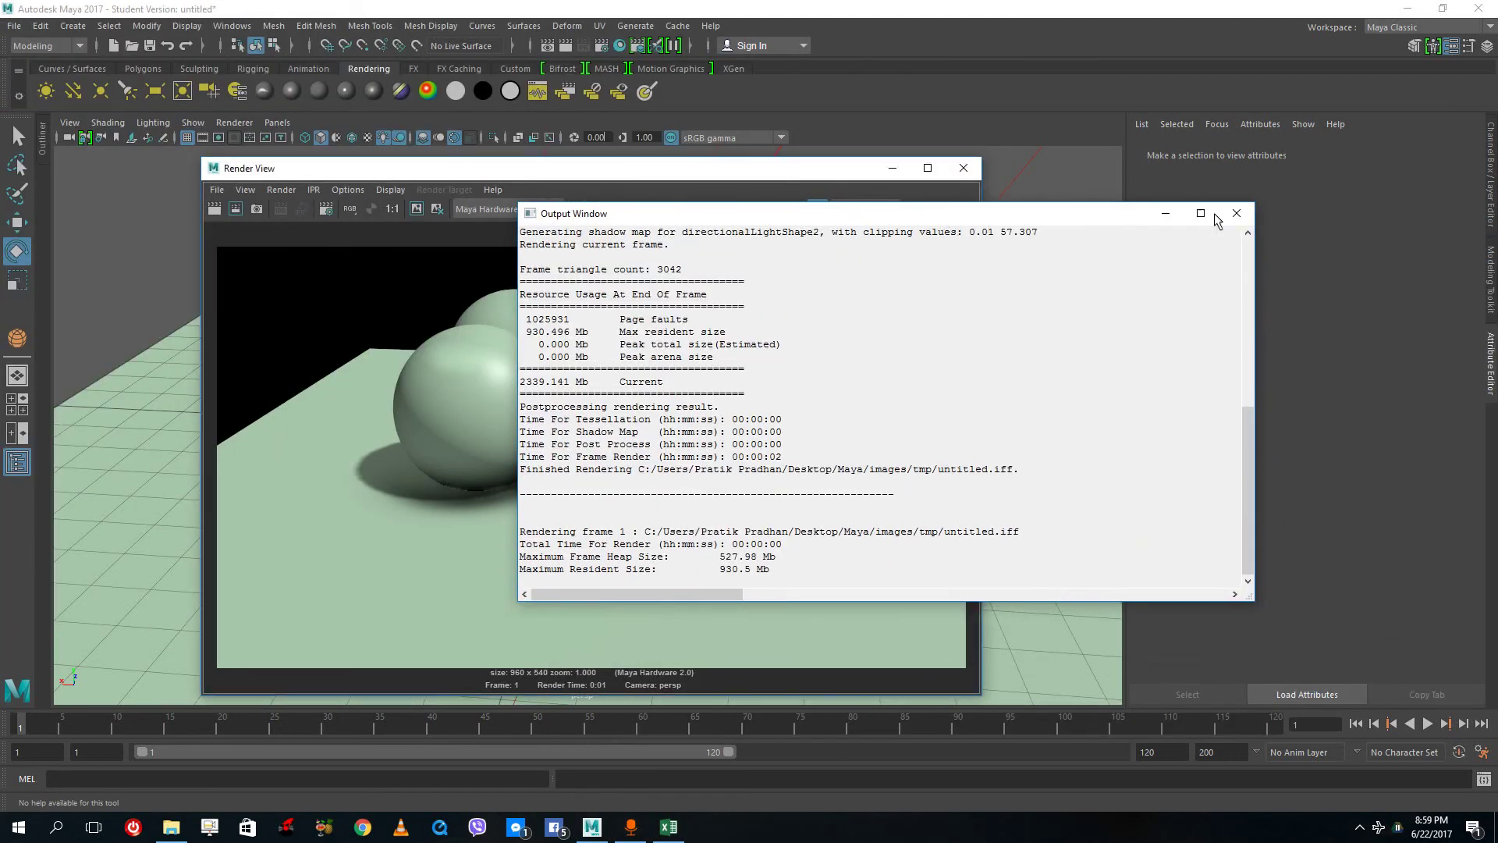
pyautogui.click(1236, 213)
# Examine the Hardware 2.0 render up close and move the render view aside to compare it with the viewport.
pyautogui.scroll(2, 517, 333)
pyautogui.scroll(-2, 518, 334)
pyautogui.scroll(-1, 523, 334)
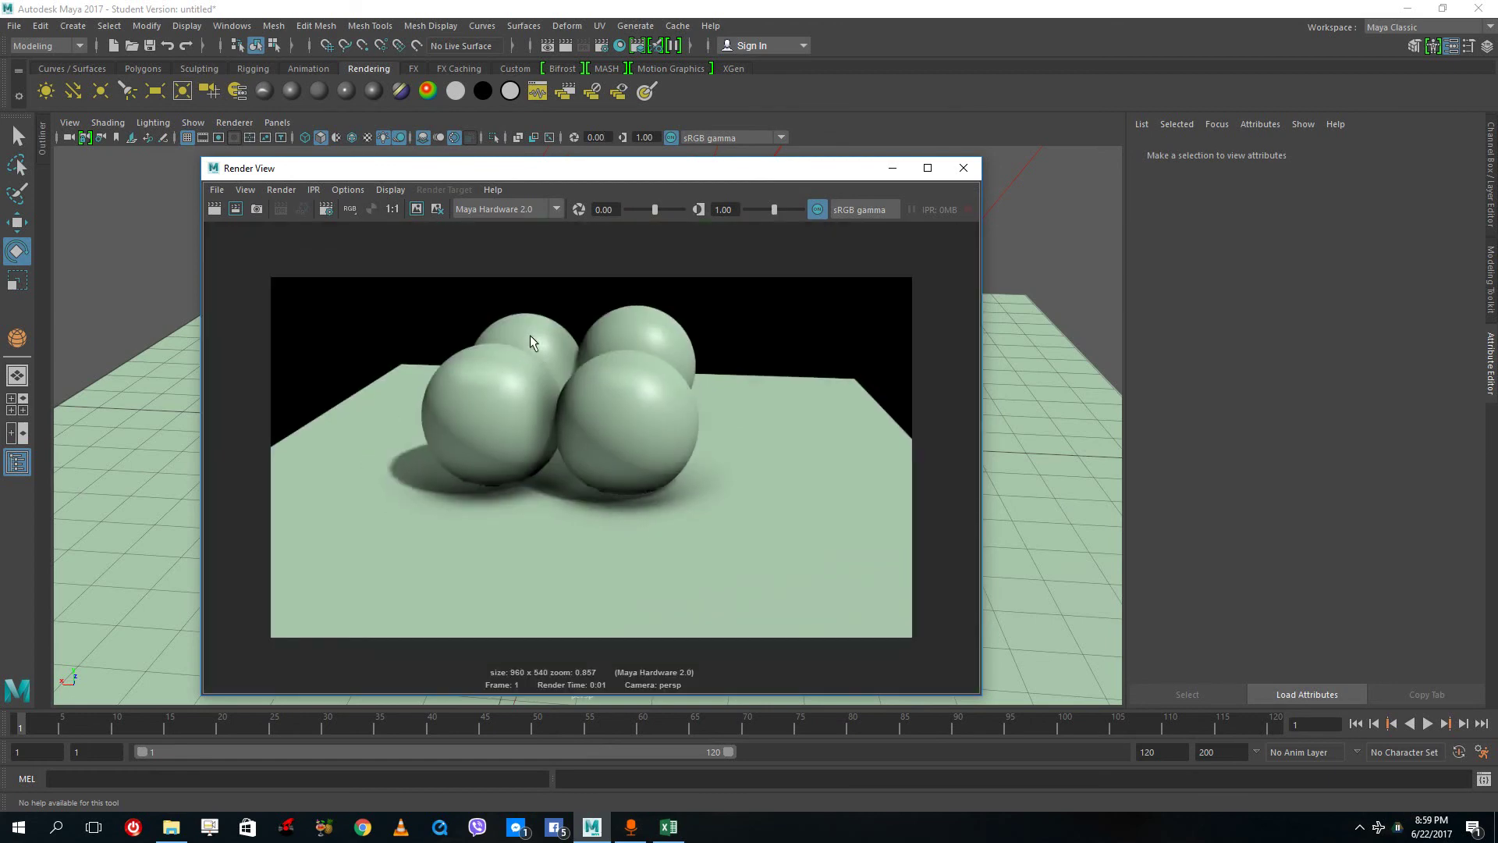
pyautogui.scroll(2, 530, 335)
pyautogui.scroll(-1, 530, 335)
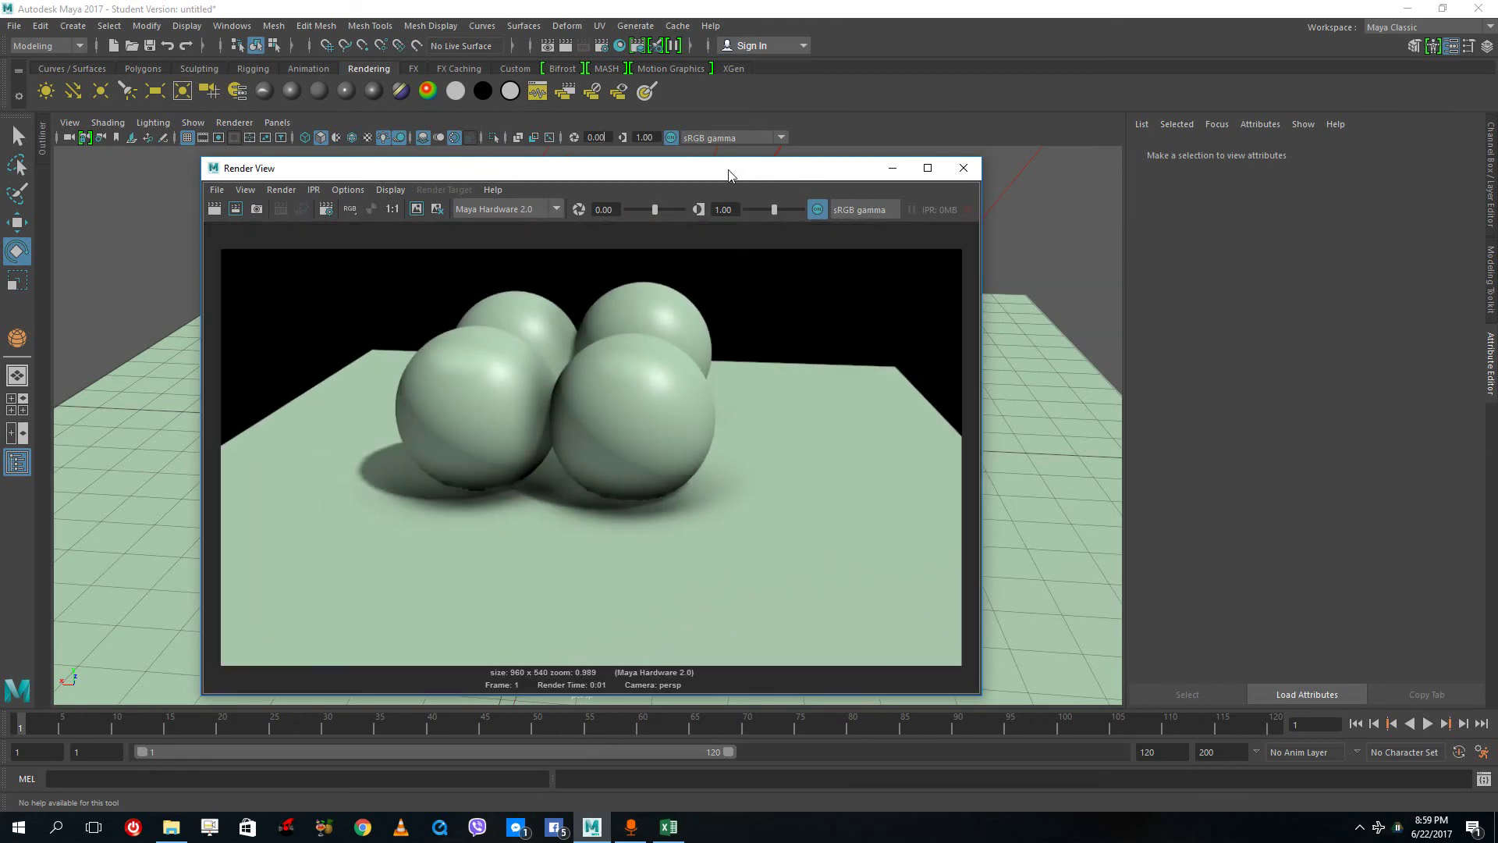
pyautogui.moveTo(729, 173); pyautogui.dragTo(1067, 162)
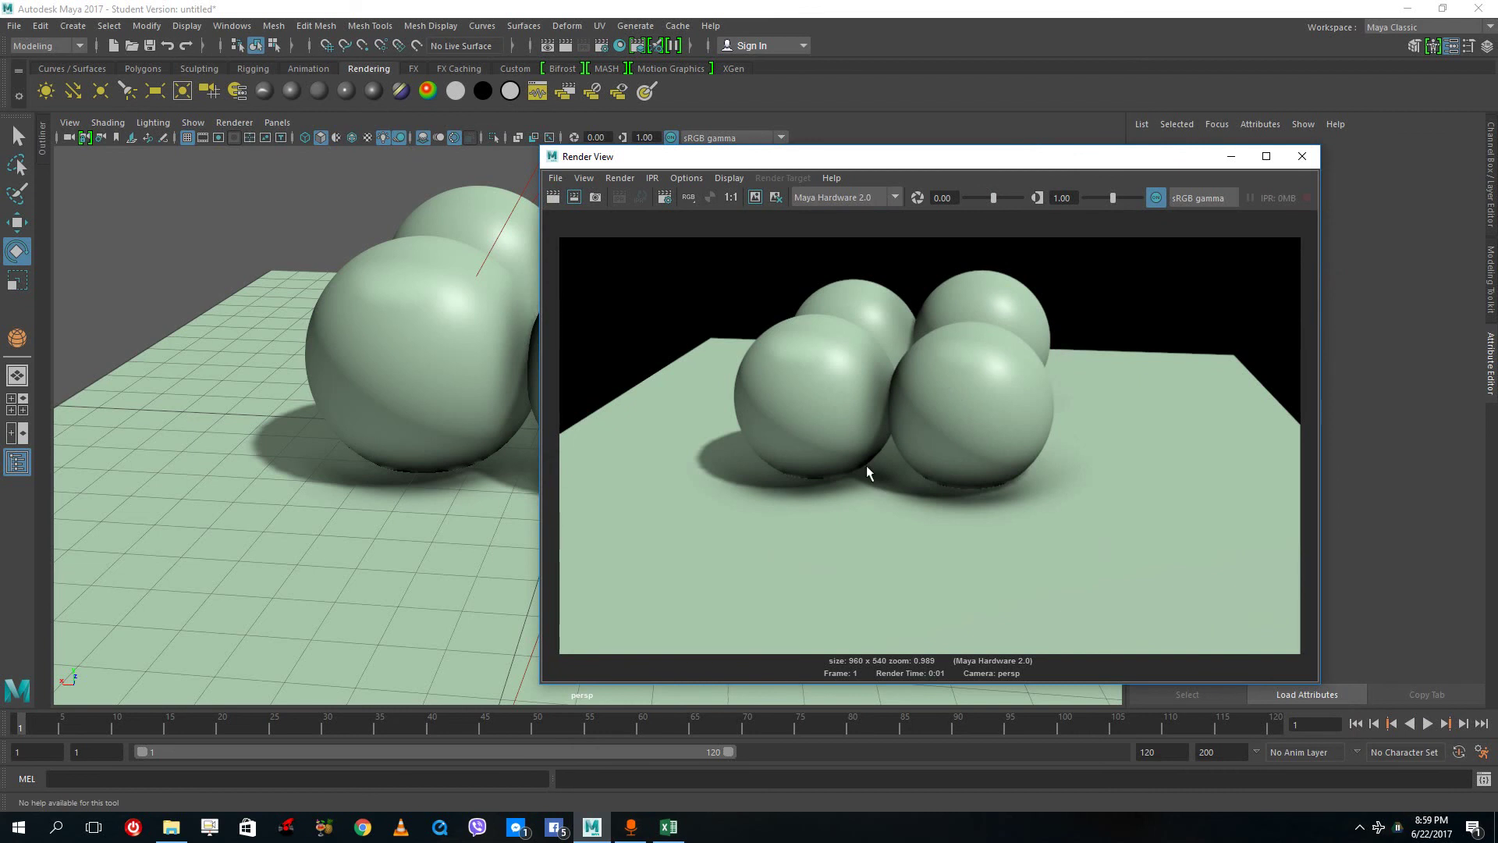